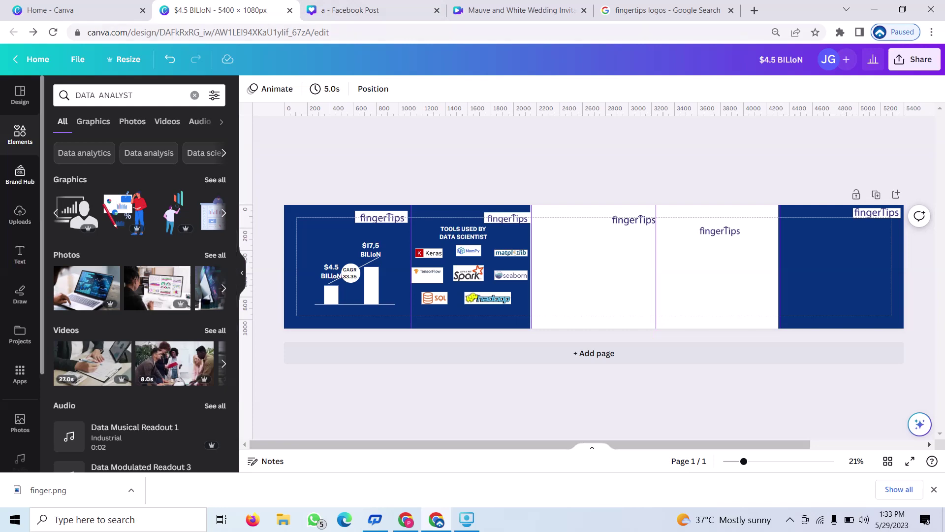
Step: Add a blue circle from Recently used to the third slide and delete the stray cube graphic
{"action": "left_click", "coordinate": [20, 134]}
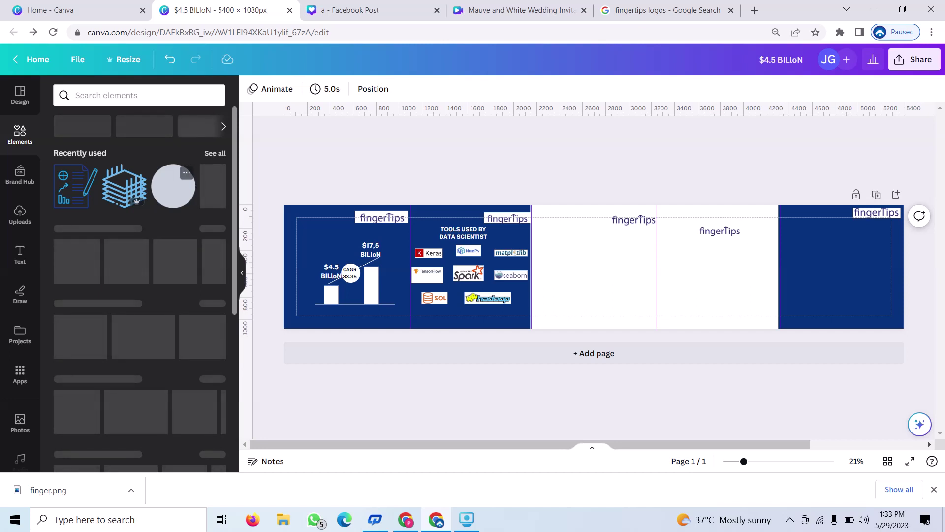
{"action": "left_click", "coordinate": [173, 186]}
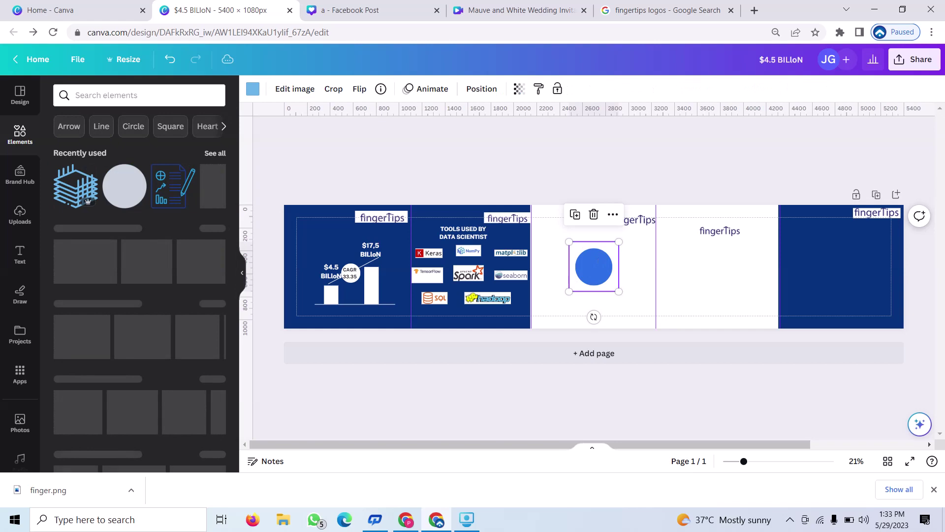
{"action": "left_click", "coordinate": [75, 186]}
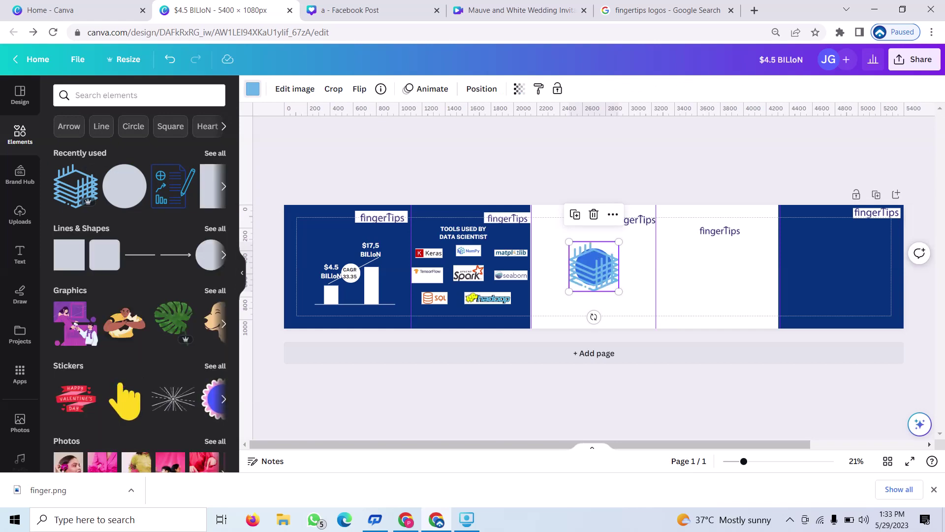
{"action": "left_click", "coordinate": [253, 89]}
{"action": "left_click_drag", "start_coordinate": [594, 266], "coordinate": [498, 359]}
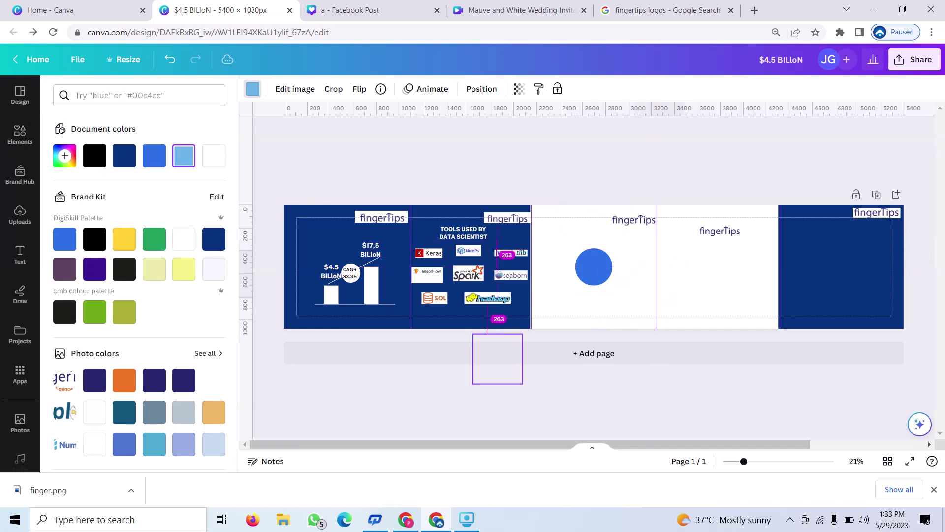
{"action": "key", "text": "Delete"}
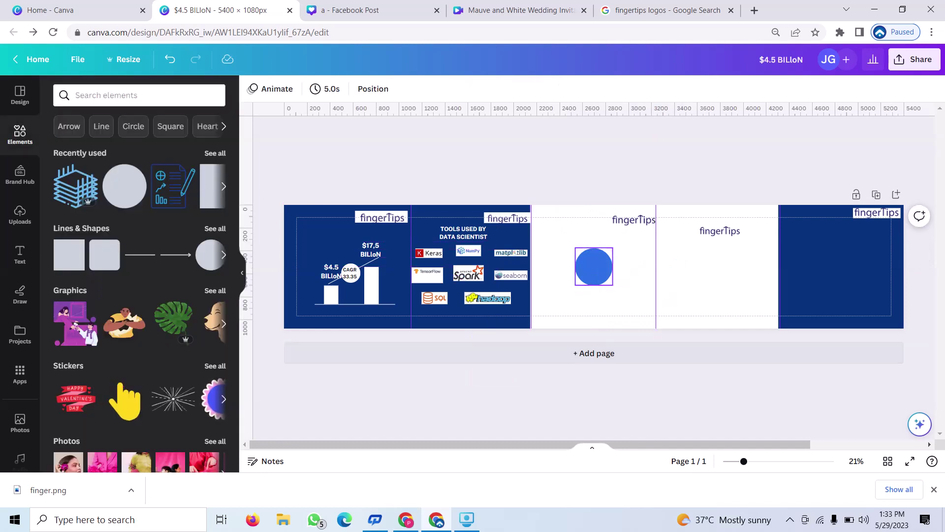
{"action": "left_click", "coordinate": [594, 266]}
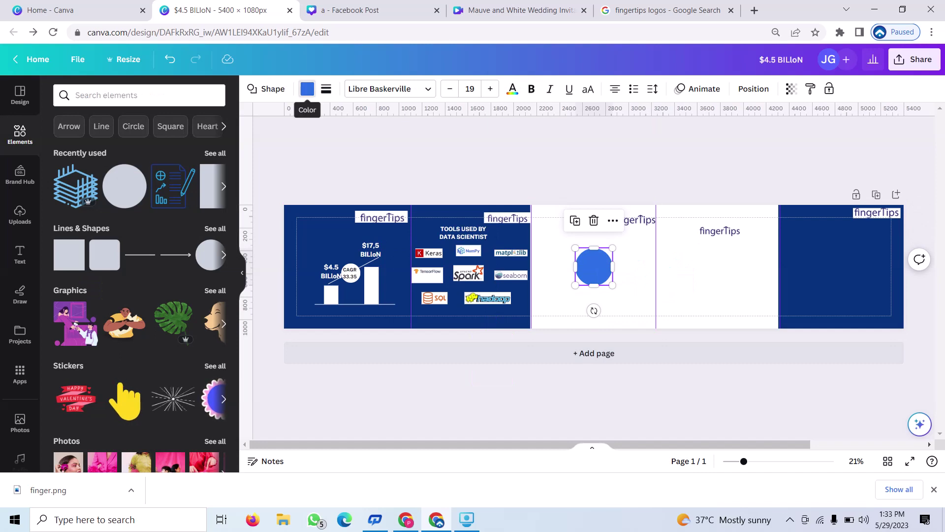
Step: Make the circle pale yellow at 281 × 281 and place a duplicate down-right of it
{"action": "left_click", "coordinate": [307, 89]}
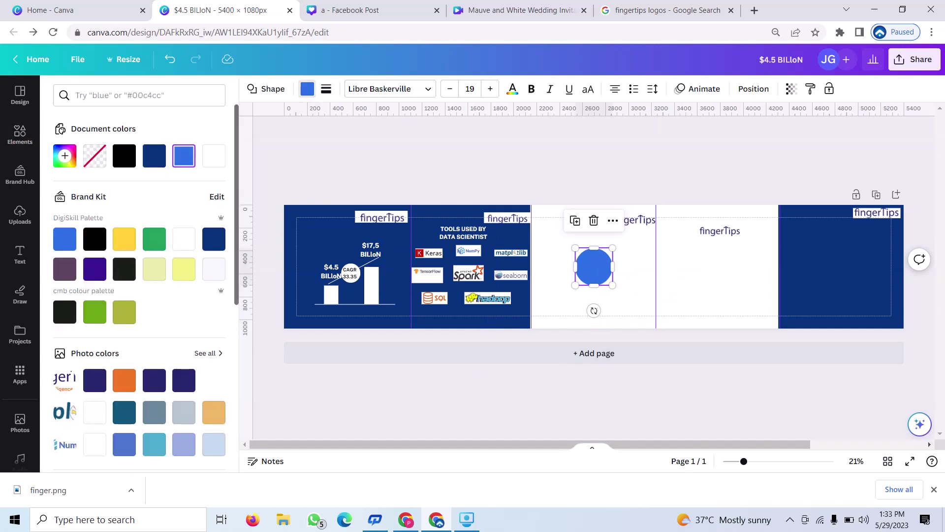
{"action": "left_click", "coordinate": [155, 268]}
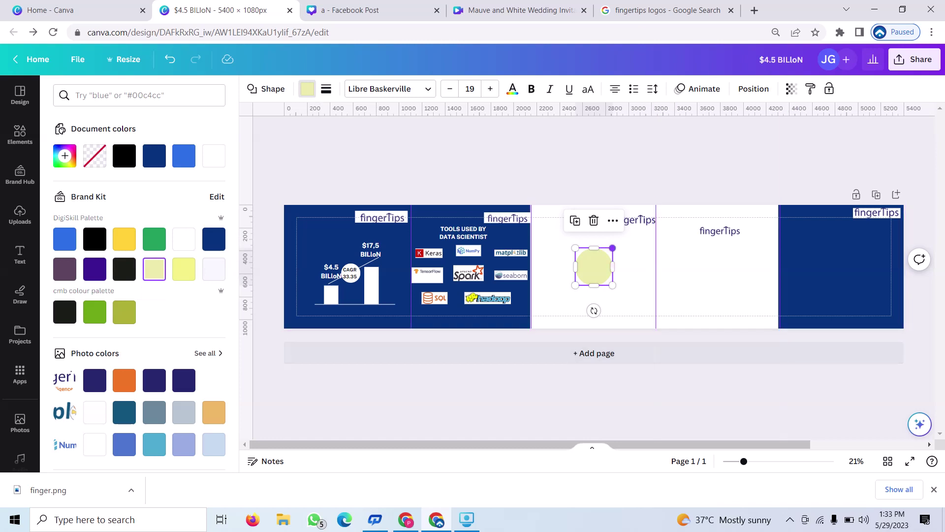
{"action": "left_click_drag", "start_coordinate": [612, 248], "coordinate": [609, 252]}
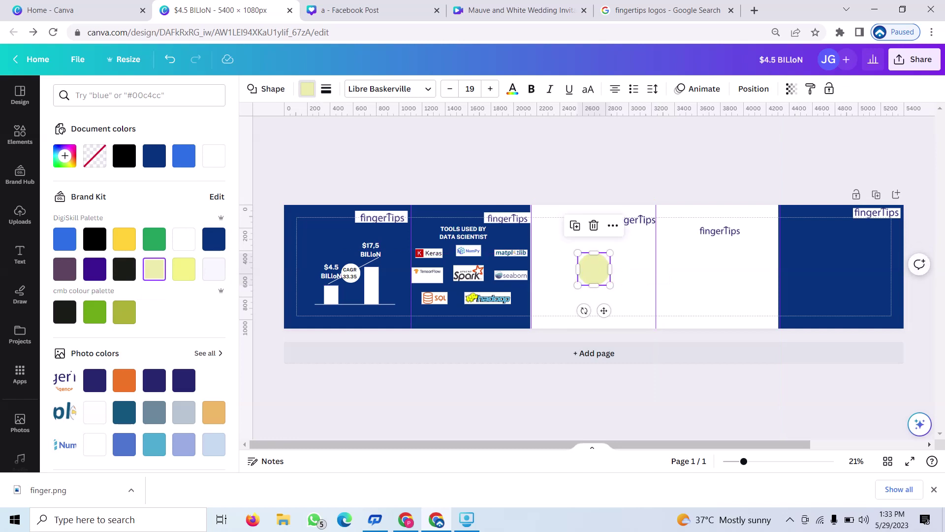
{"action": "left_click_drag", "start_coordinate": [594, 269], "coordinate": [596, 266]}
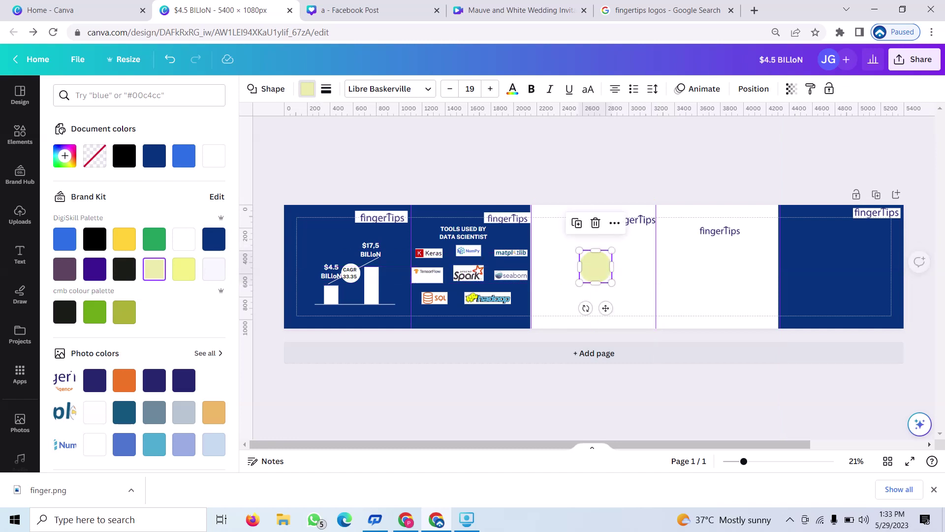
{"action": "left_click", "coordinate": [577, 223]}
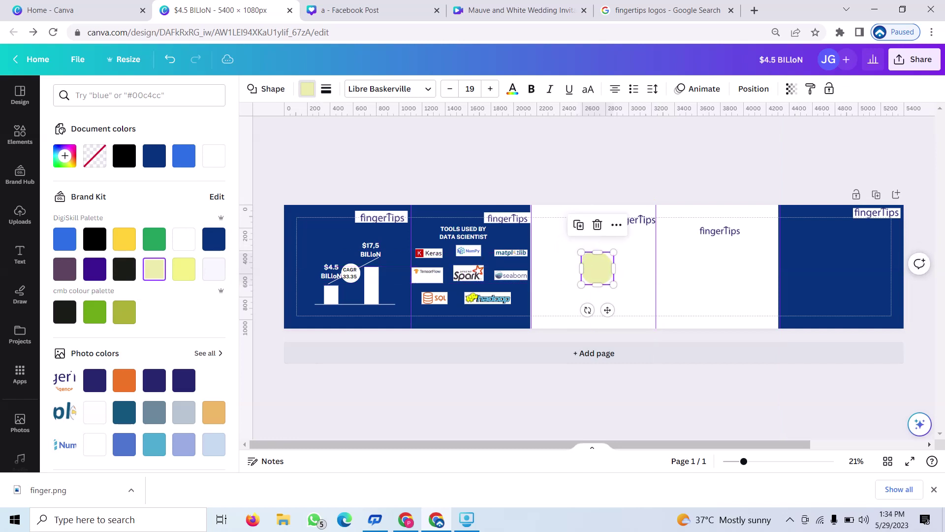
{"action": "left_click_drag", "start_coordinate": [597, 268], "coordinate": [617, 291]}
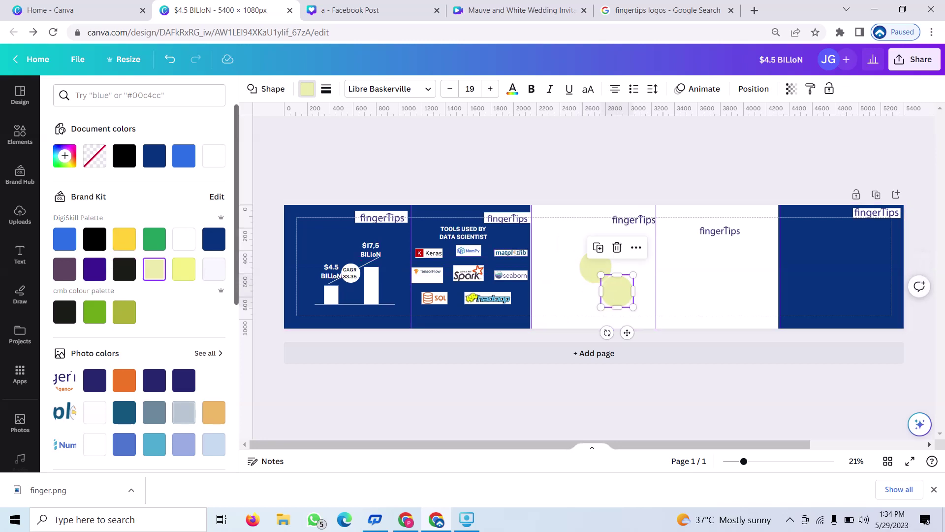
Step: Recolour the copy grey-blue and duplicate it into circles above, below, left and right of the yellow one
{"action": "left_click", "coordinate": [184, 412]}
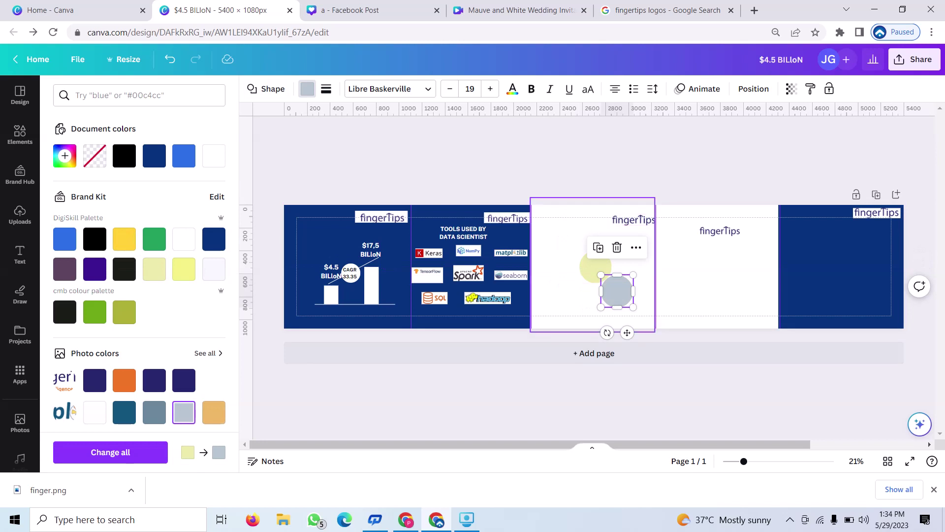
{"action": "left_click", "coordinate": [598, 247]}
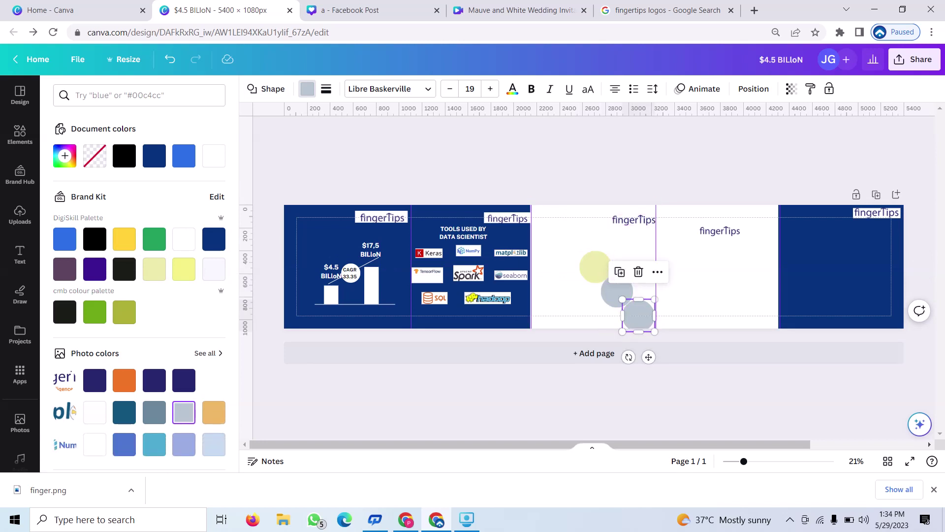
{"action": "left_click_drag", "start_coordinate": [639, 315], "coordinate": [622, 262]}
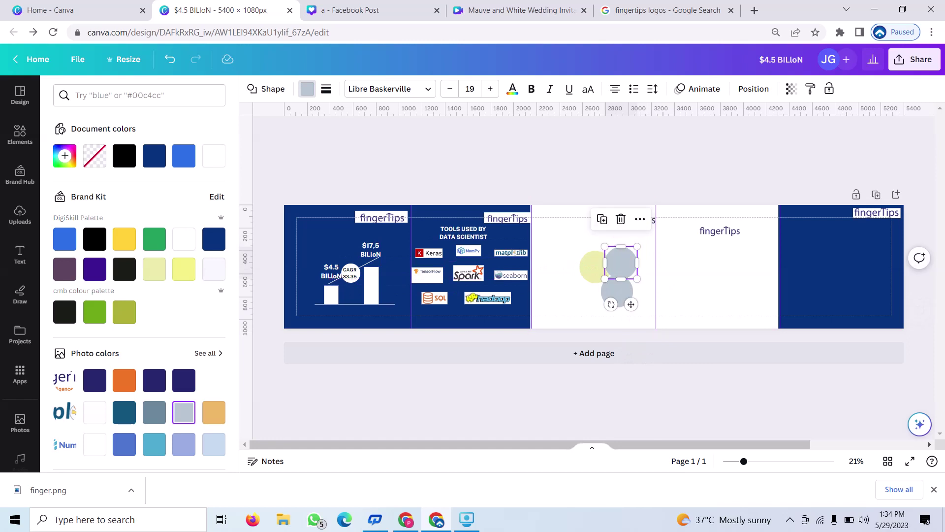
{"action": "left_click", "coordinate": [602, 219]}
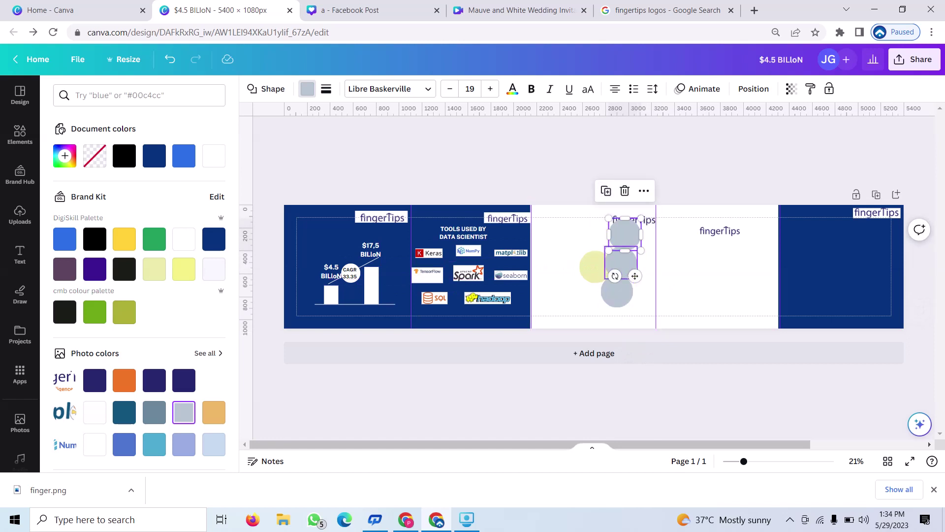
{"action": "left_click_drag", "start_coordinate": [636, 275], "coordinate": [604, 277]}
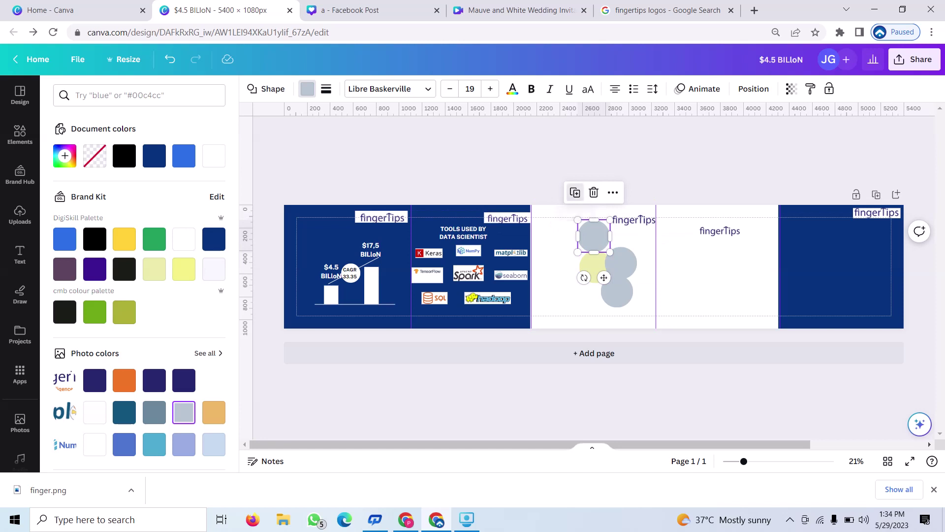
{"action": "mouse_move", "coordinate": [604, 278]}
{"action": "left_mouse_down"}
{"action": "mouse_move", "coordinate": [577, 251]}
{"action": "mouse_move", "coordinate": [574, 310]}
{"action": "left_mouse_up"}
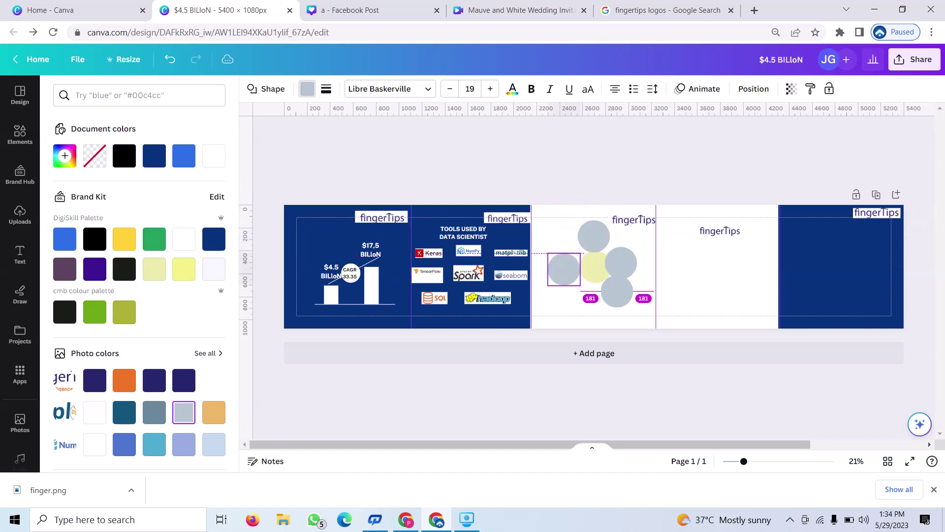
{"action": "left_click_drag", "start_coordinate": [564, 270], "coordinate": [567, 266]}
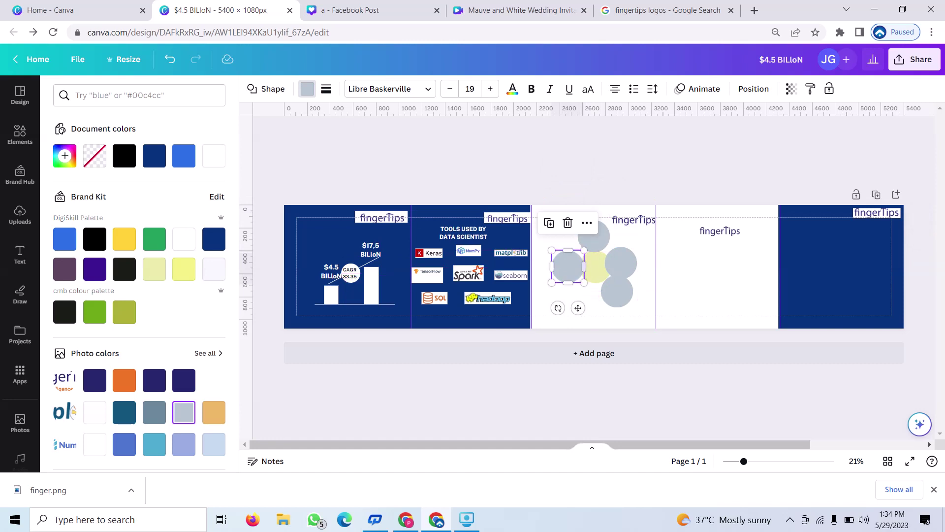
{"action": "mouse_move", "coordinate": [617, 290]}
{"action": "left_mouse_down"}
{"action": "mouse_move", "coordinate": [591, 287]}
{"action": "mouse_move", "coordinate": [600, 289]}
{"action": "left_mouse_up"}
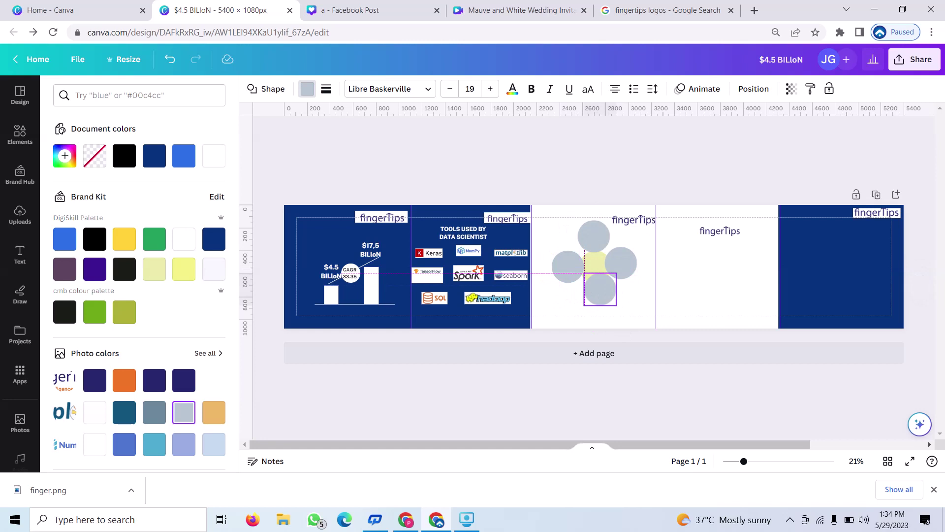
{"action": "left_click_drag", "start_coordinate": [601, 289], "coordinate": [597, 289]}
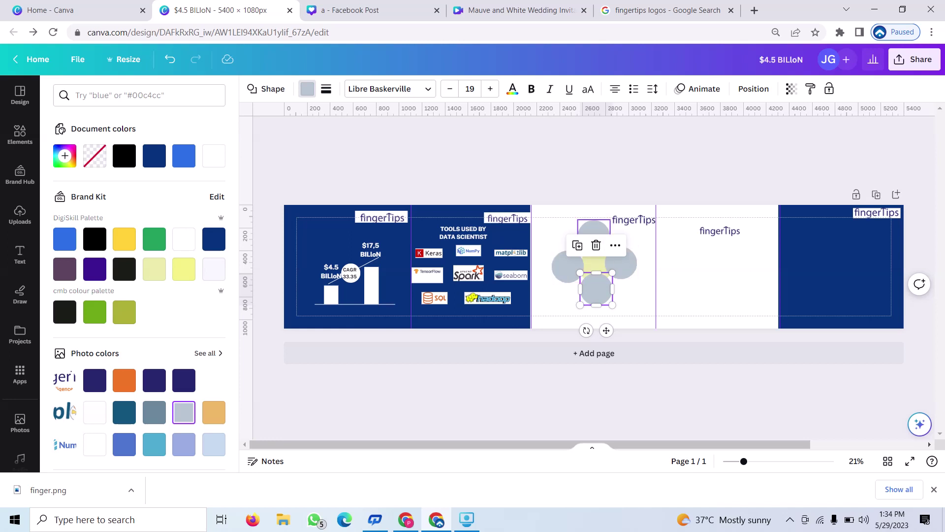
Step: Even out the top, left and right grey circles' spacing around the yellow centre circle
{"action": "left_click", "coordinate": [615, 263]}
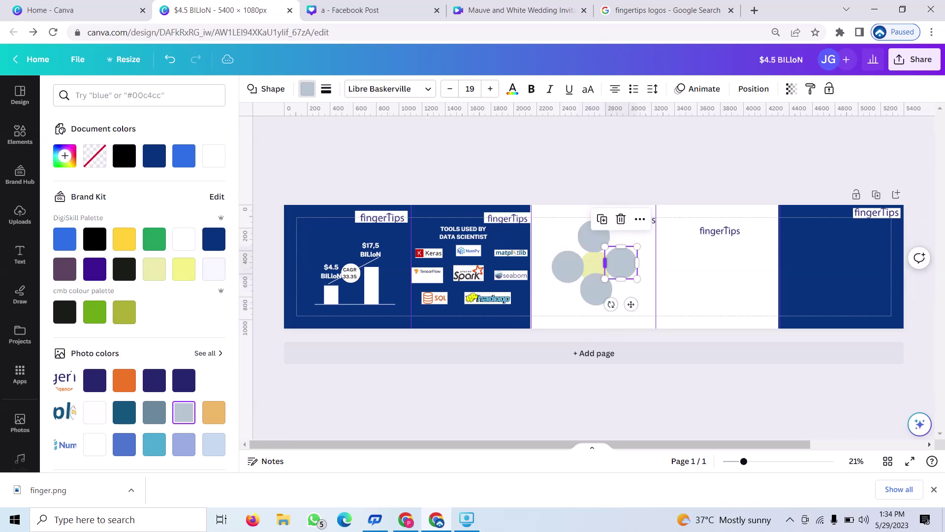
{"action": "left_click", "coordinate": [594, 235]}
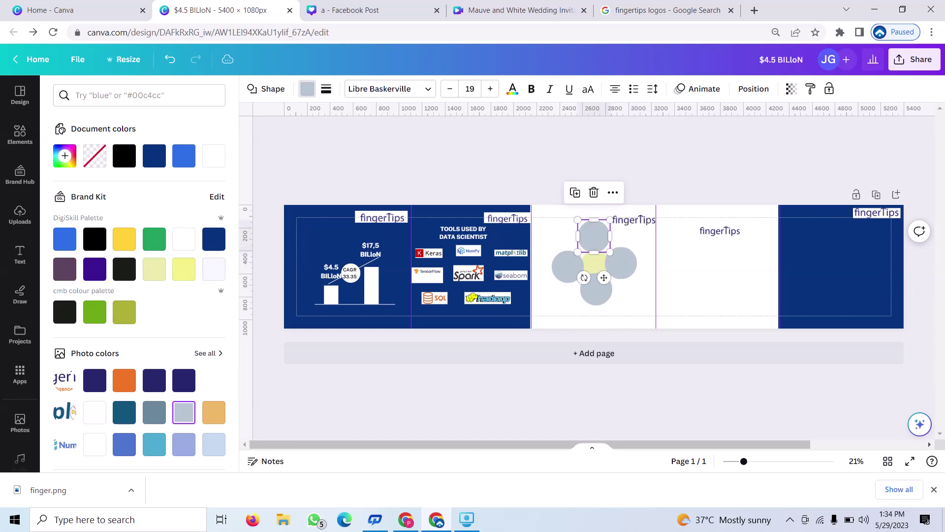
{"action": "left_click_drag", "start_coordinate": [593, 236], "coordinate": [593, 239]}
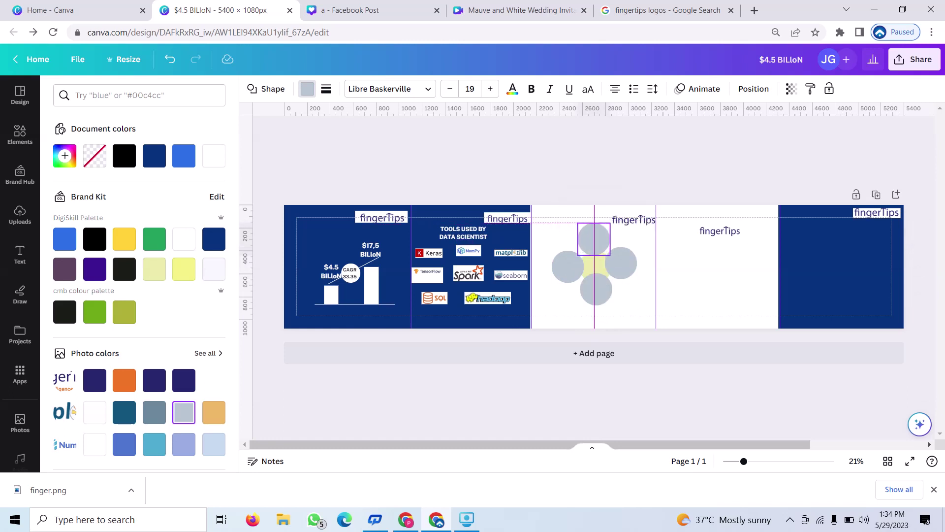
{"action": "left_click", "coordinate": [621, 262]}
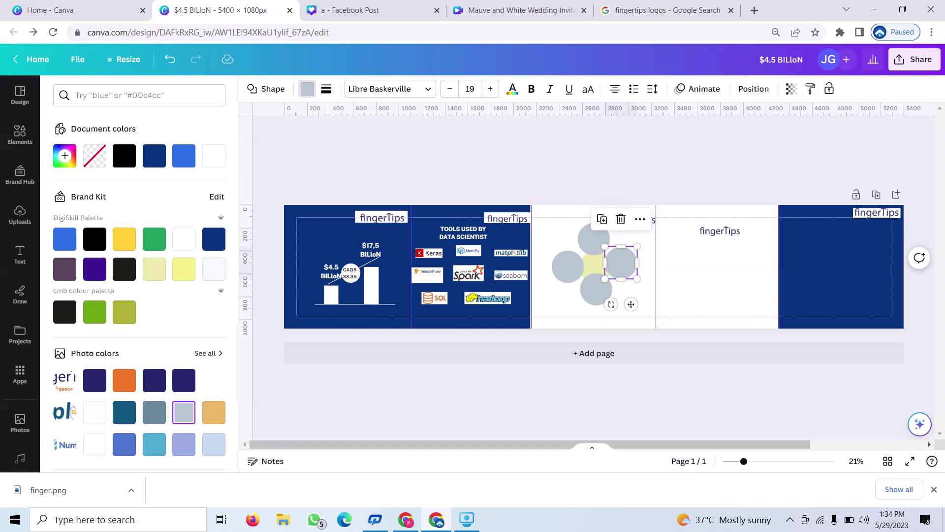
{"action": "left_click", "coordinate": [568, 266]}
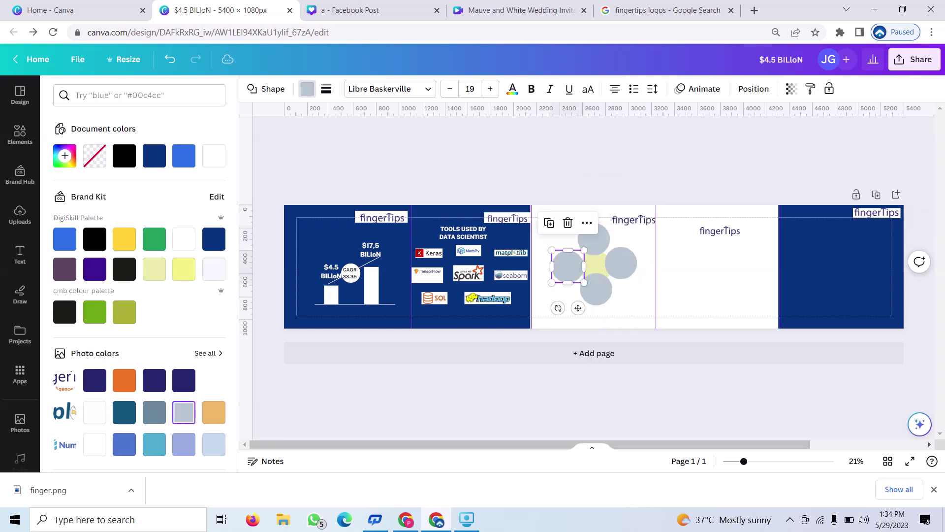
{"action": "left_click_drag", "start_coordinate": [578, 308], "coordinate": [583, 307]}
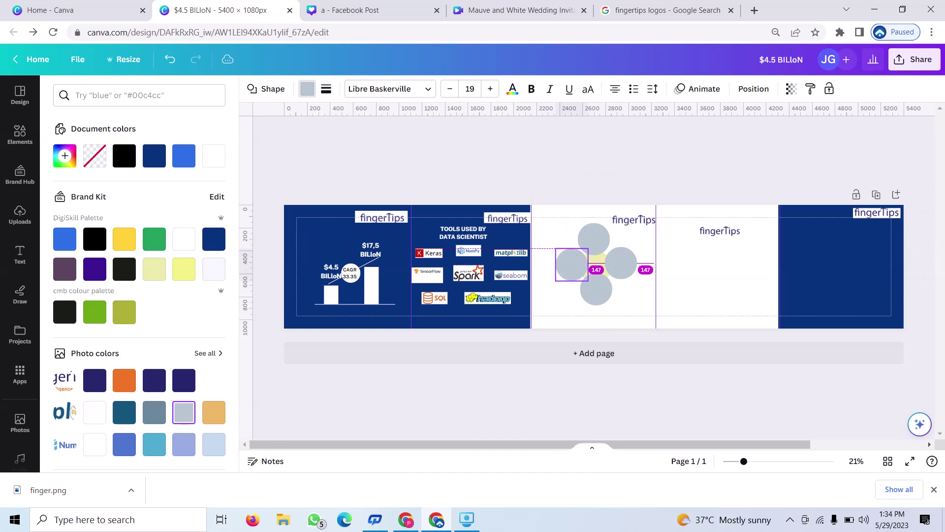
{"action": "left_click", "coordinate": [621, 263]}
{"action": "left_click_drag", "start_coordinate": [621, 262], "coordinate": [617, 264]}
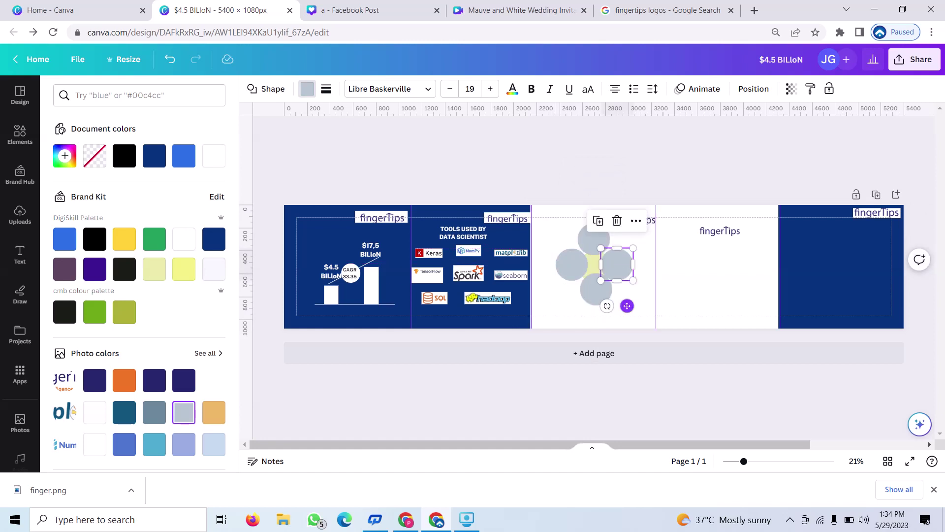
{"action": "left_click", "coordinate": [627, 305]}
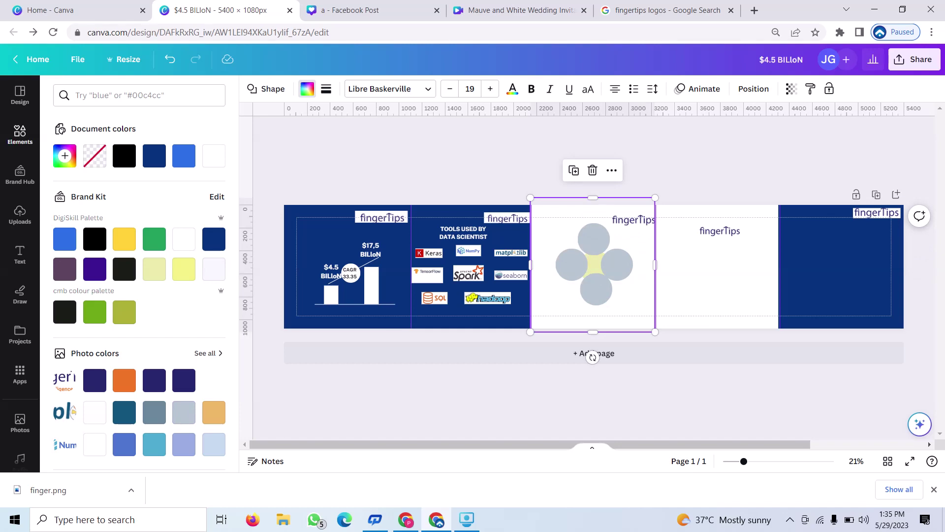
Step: Add the handshake-and-chart graphic and shrink it to about 113 × 158 on the right circle
{"action": "left_click", "coordinate": [20, 134]}
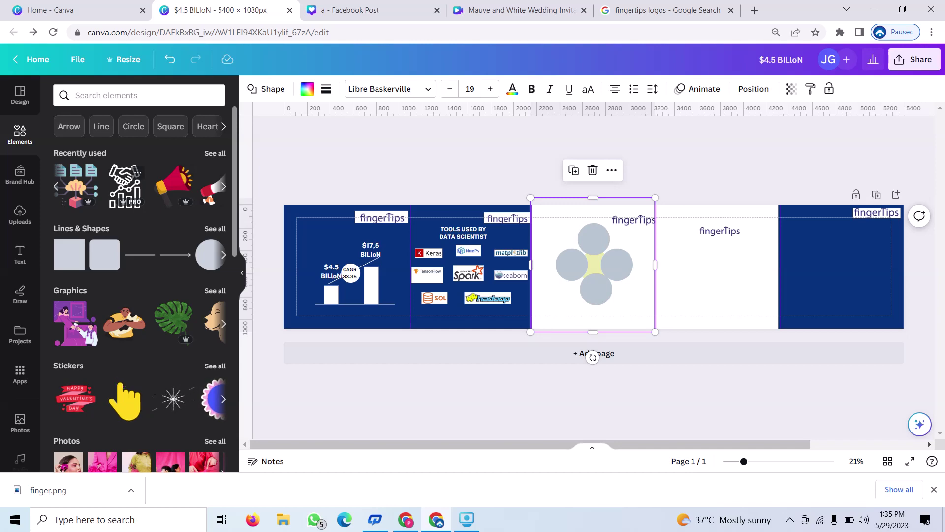
{"action": "left_click", "coordinate": [125, 185]}
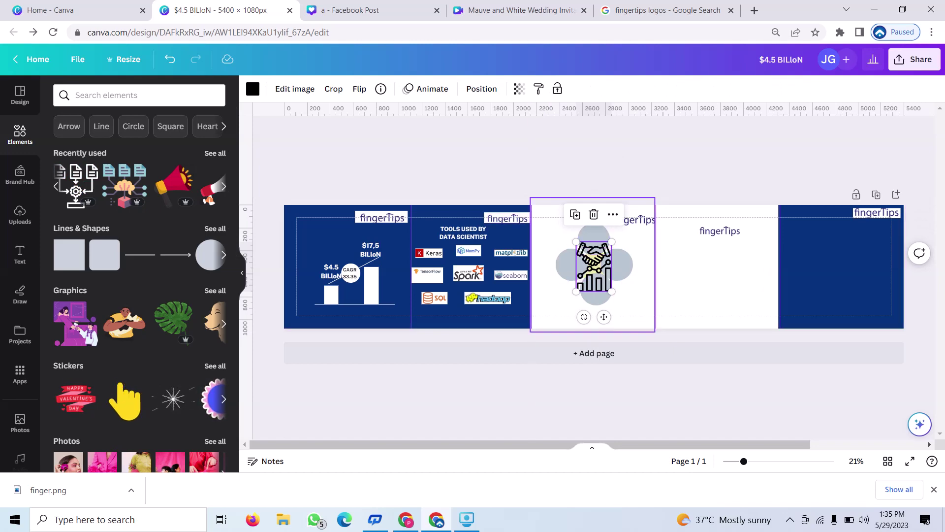
{"action": "mouse_move", "coordinate": [576, 242]}
{"action": "left_mouse_down"}
{"action": "mouse_move", "coordinate": [600, 277]}
{"action": "mouse_move", "coordinate": [617, 277]}
{"action": "mouse_move", "coordinate": [619, 264]}
{"action": "left_mouse_up"}
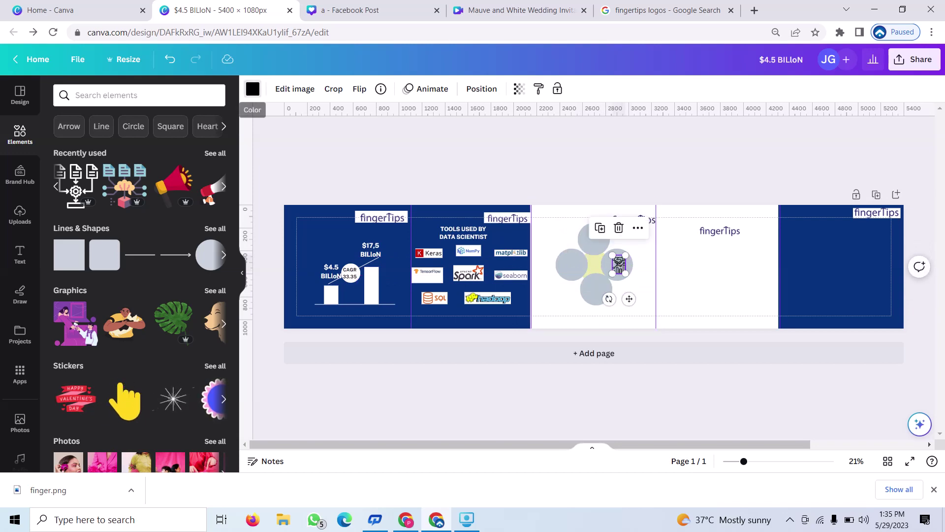
Step: Recolour the handshake-and-chart icon navy blue from the document colours
{"action": "left_click", "coordinate": [253, 89]}
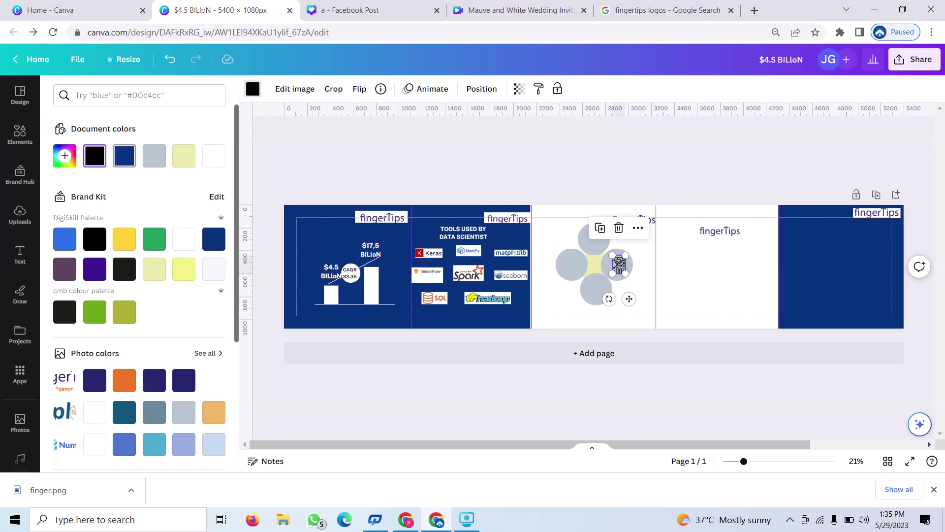
{"action": "left_click", "coordinate": [124, 155]}
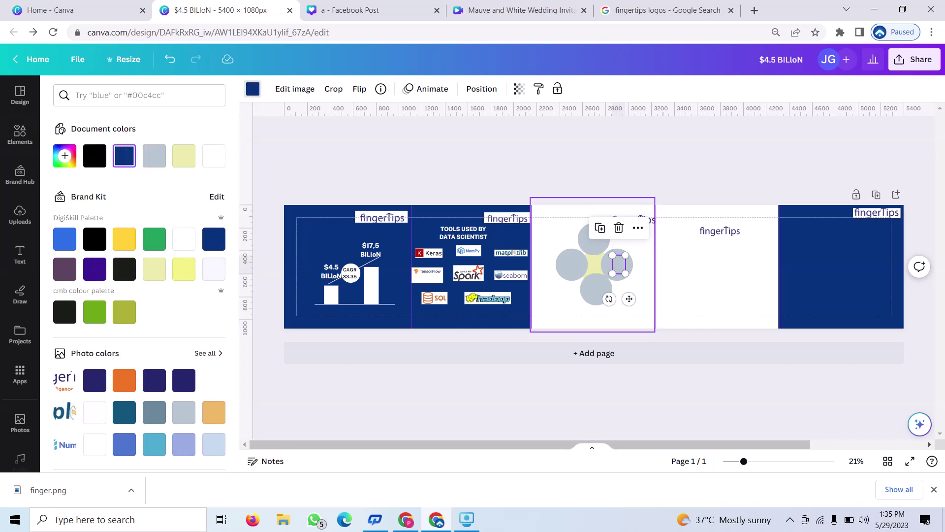
{"action": "left_click", "coordinate": [571, 265]}
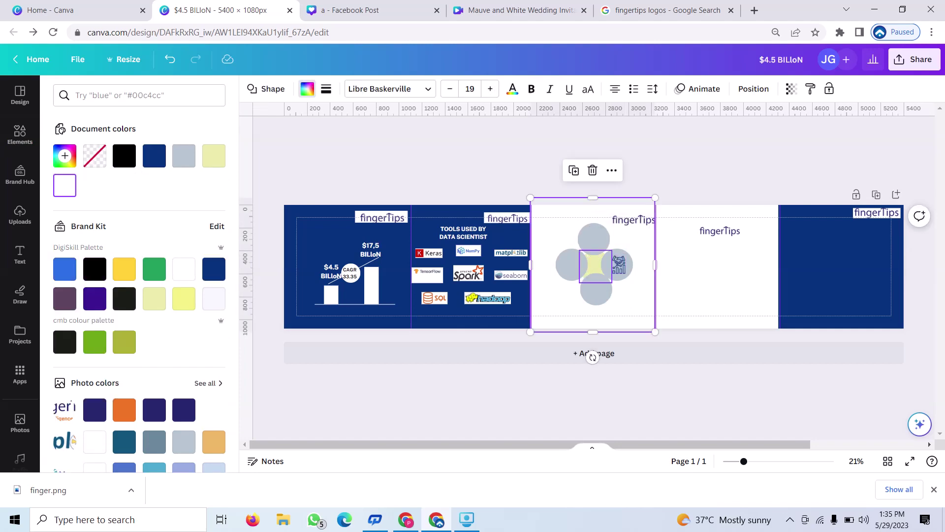
{"action": "left_click", "coordinate": [20, 134]}
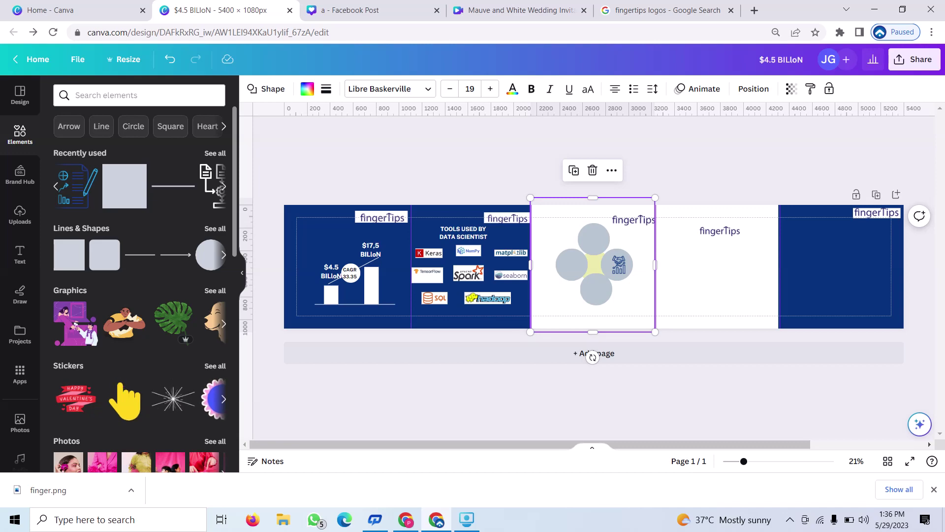
Step: Search 'DATA FRAMEWORK', add the first network graphic, shrink it and centre it in the top circle
{"action": "left_click", "coordinate": [138, 95]}
{"action": "type", "text": "DA"}
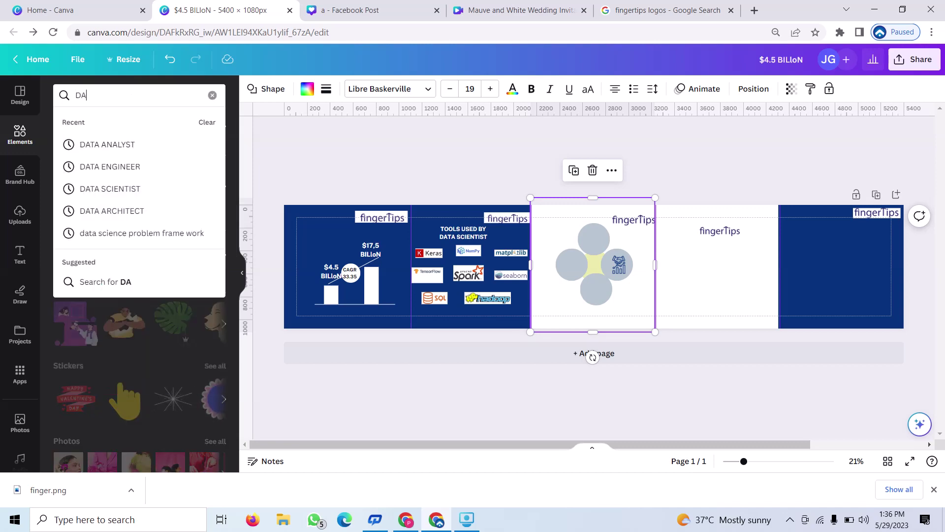
{"action": "type", "text": "TA "}
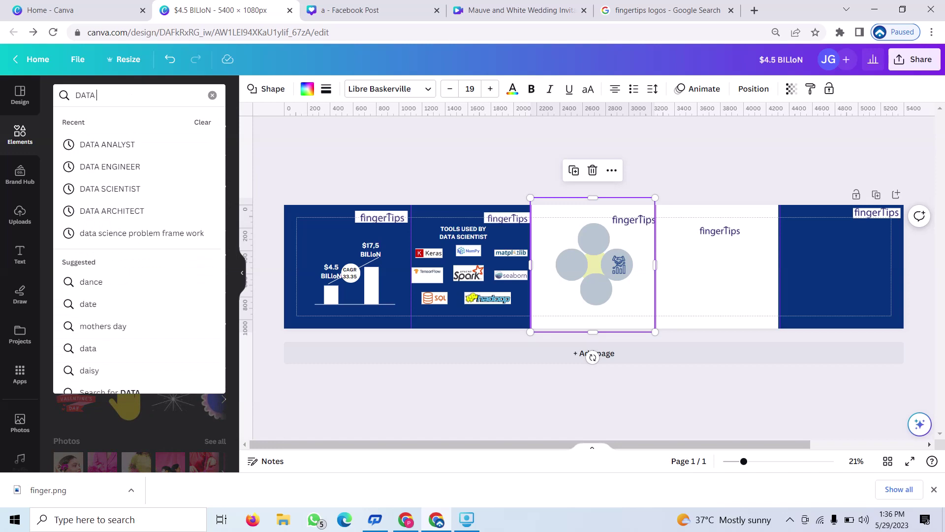
{"action": "type", "text": "FR"}
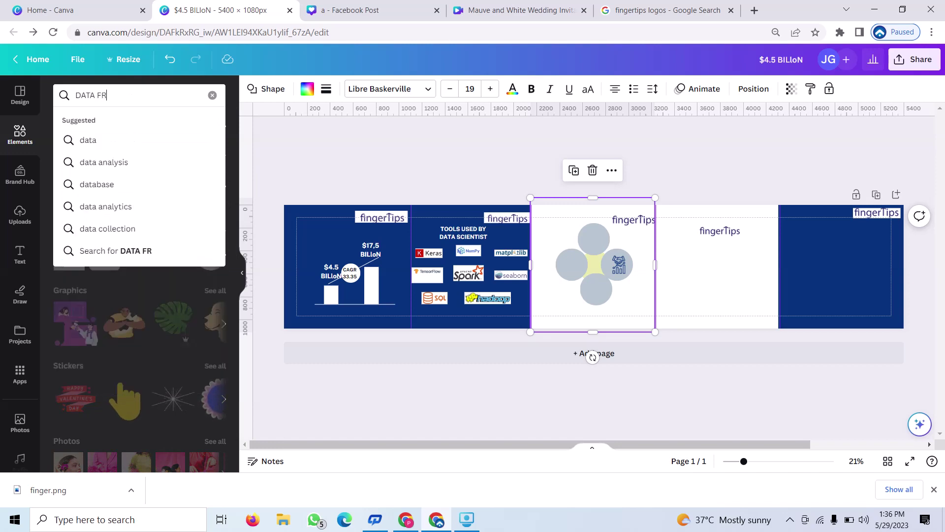
{"action": "type", "text": "AME"}
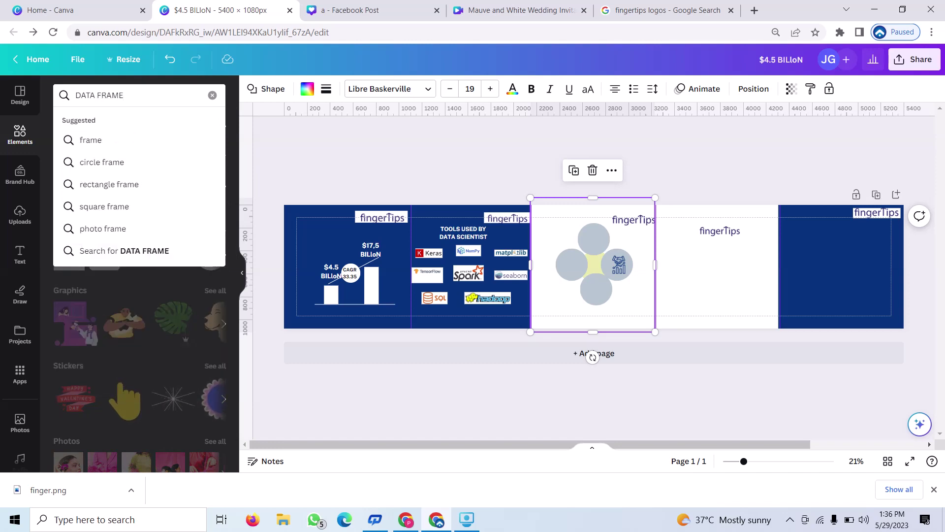
{"action": "type", "text": "WORK"}
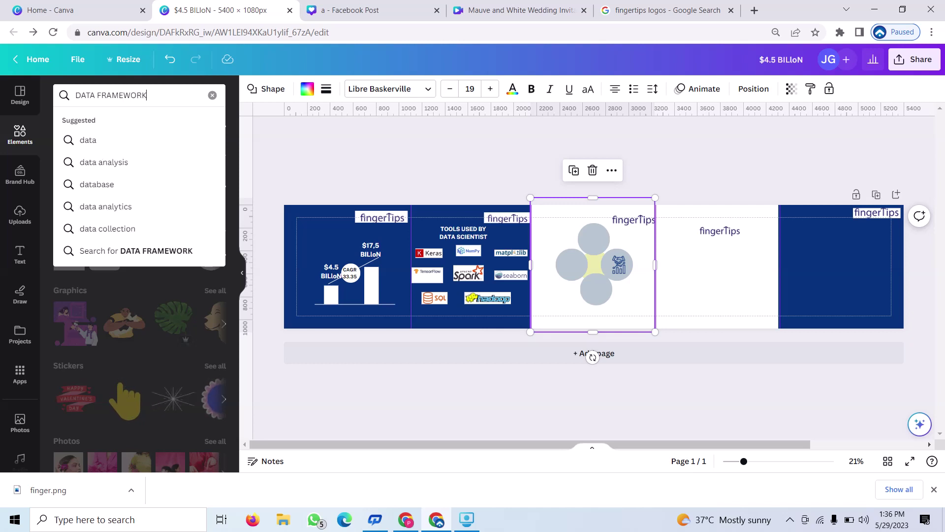
{"action": "key", "text": "Return"}
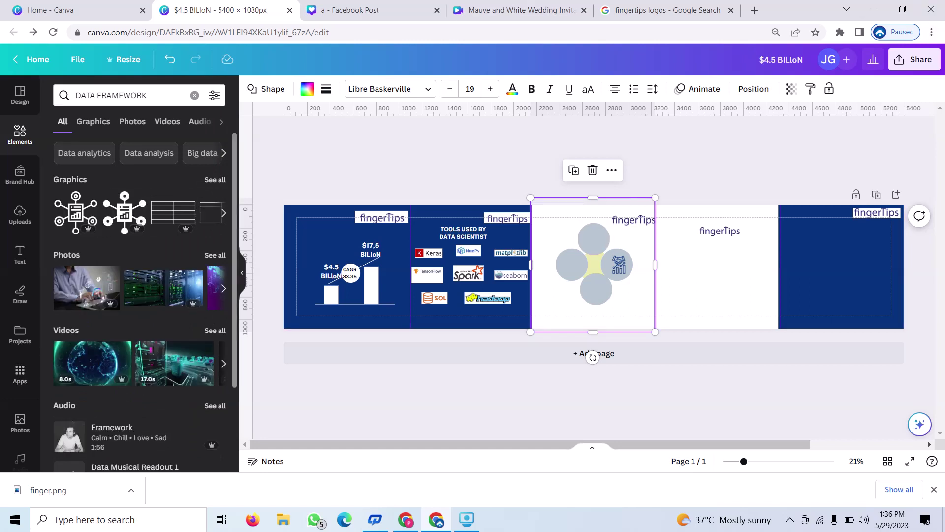
{"action": "left_click", "coordinate": [75, 230]}
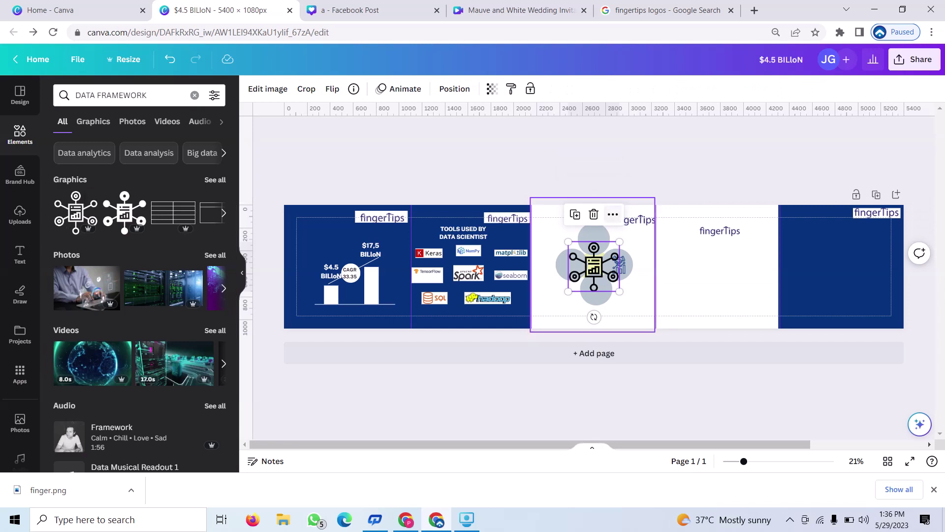
{"action": "left_click_drag", "start_coordinate": [620, 242], "coordinate": [588, 271]}
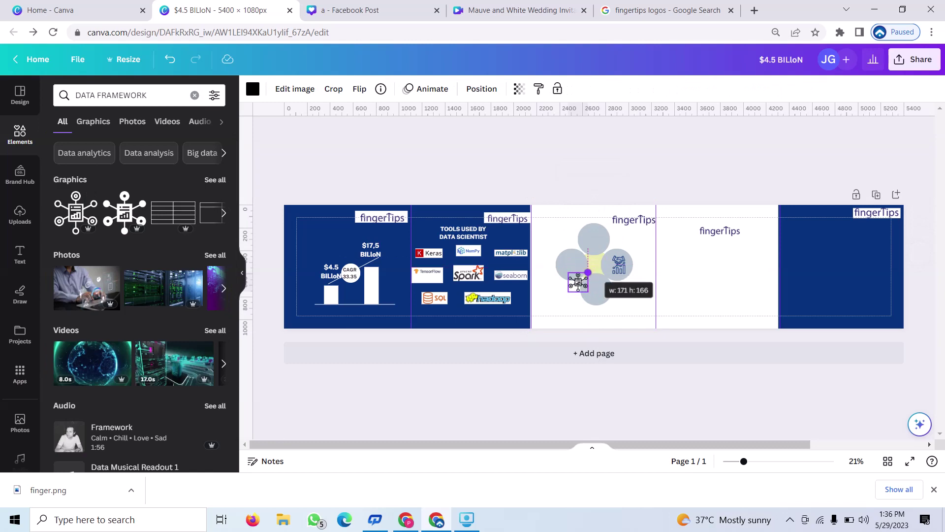
{"action": "left_click_drag", "start_coordinate": [588, 272], "coordinate": [586, 276]}
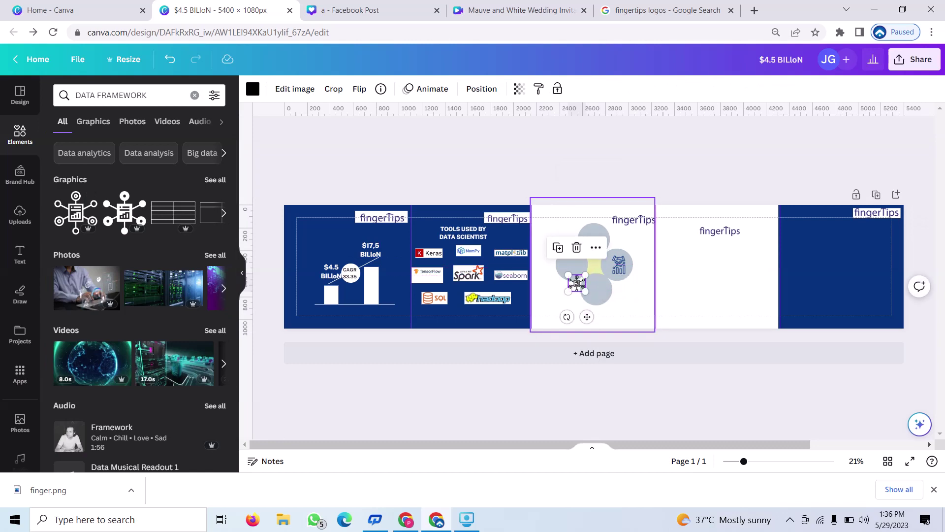
{"action": "left_click_drag", "start_coordinate": [586, 317], "coordinate": [597, 274]}
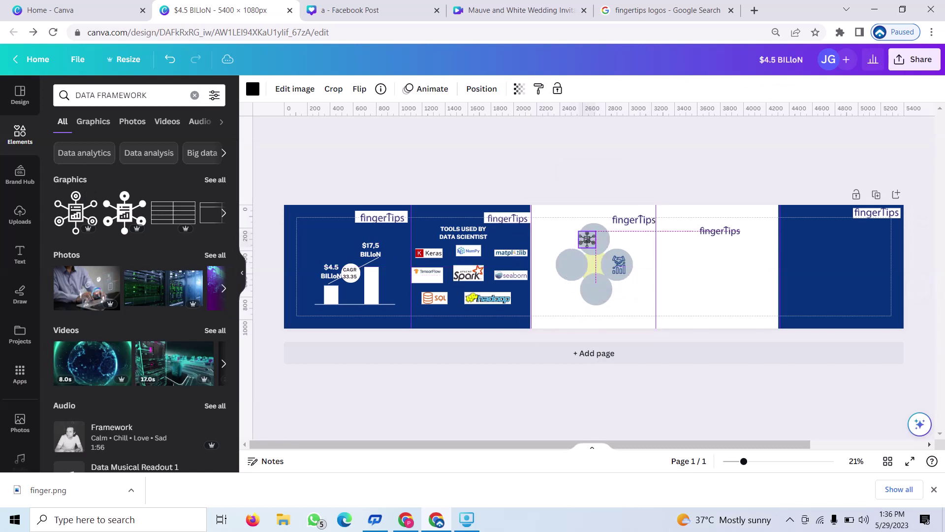
{"action": "left_click_drag", "start_coordinate": [587, 241], "coordinate": [594, 244]}
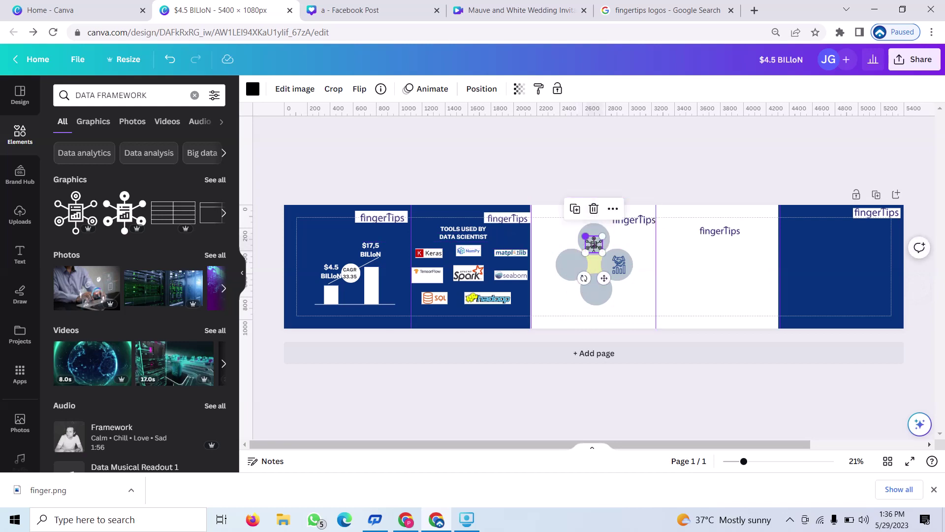
Step: Shrink the top grey circle and re-centre the 226 × 226 network icon over it
{"action": "left_click", "coordinate": [594, 243]}
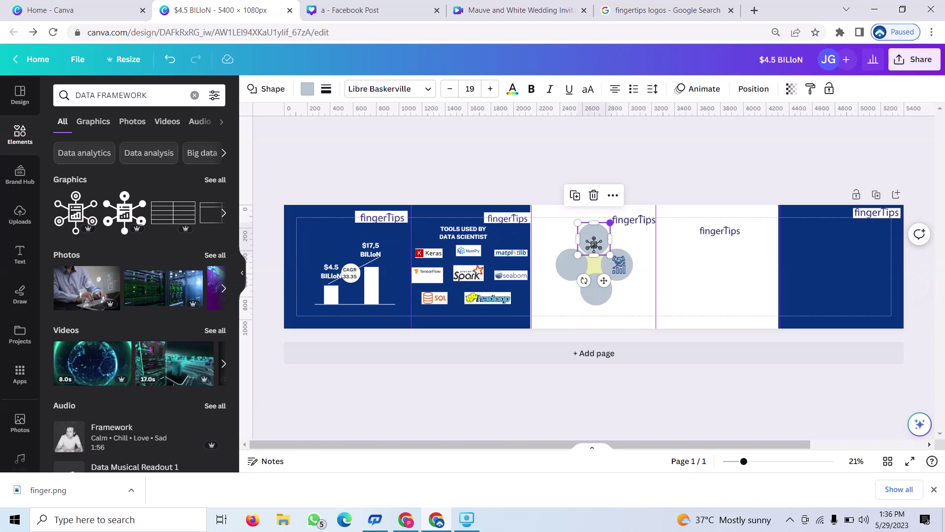
{"action": "mouse_move", "coordinate": [610, 222]}
{"action": "left_mouse_down"}
{"action": "mouse_move", "coordinate": [600, 233]}
{"action": "mouse_move", "coordinate": [607, 226]}
{"action": "left_mouse_up"}
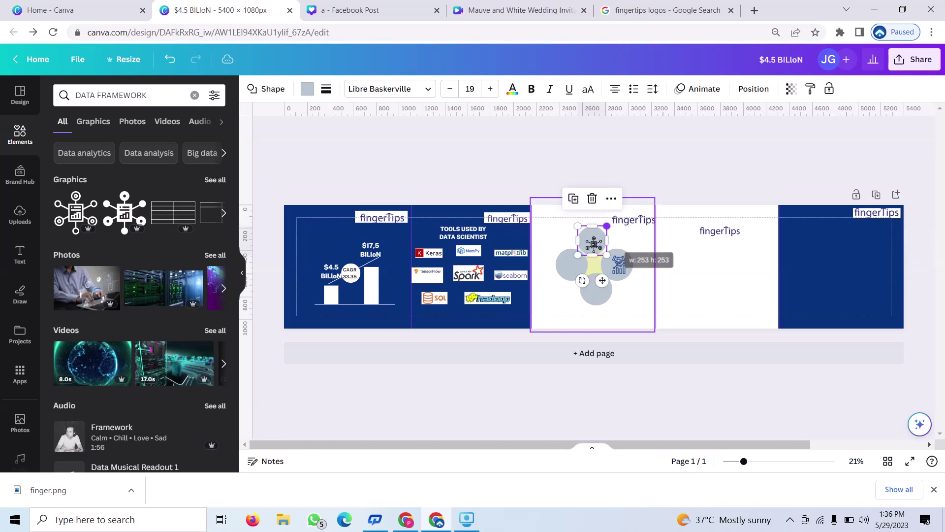
{"action": "left_click_drag", "start_coordinate": [578, 226], "coordinate": [584, 232]}
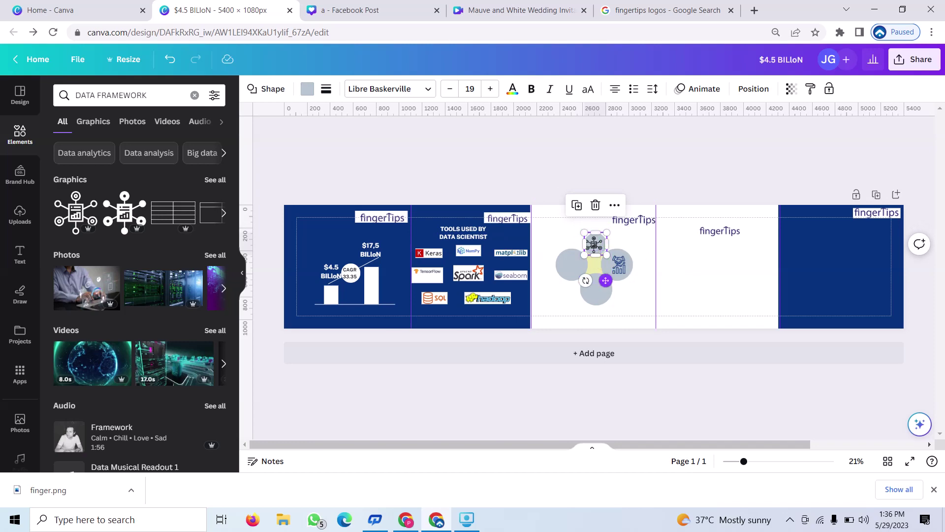
{"action": "left_click_drag", "start_coordinate": [606, 280], "coordinate": [604, 280]}
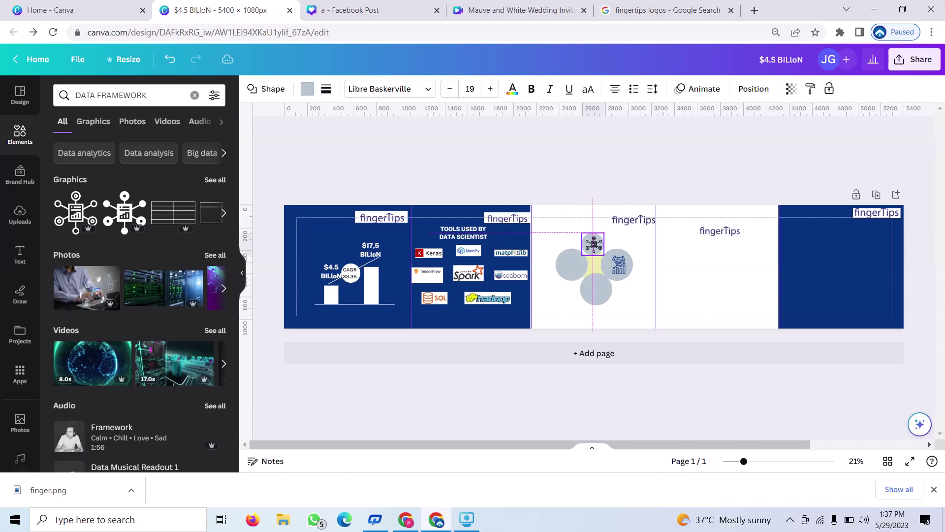
{"action": "left_click_drag", "start_coordinate": [593, 244], "coordinate": [595, 244]}
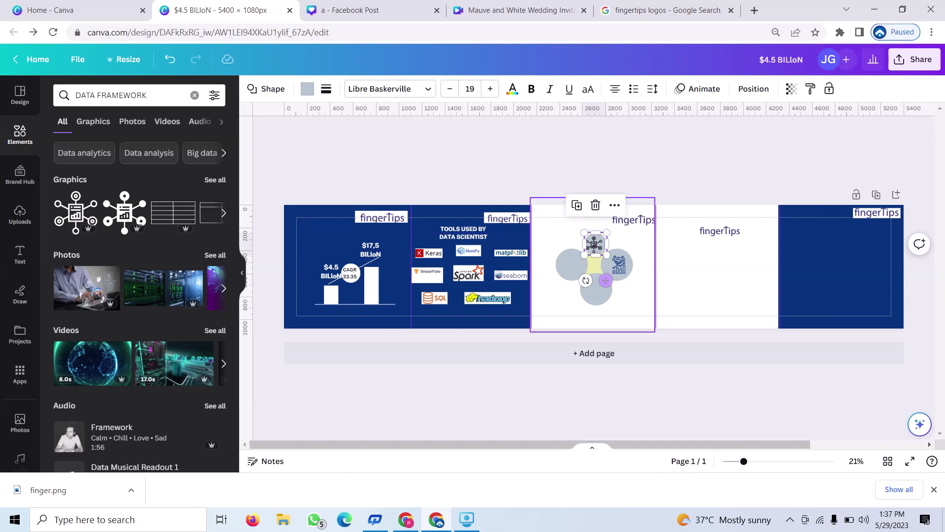
{"action": "left_click", "coordinate": [595, 244]}
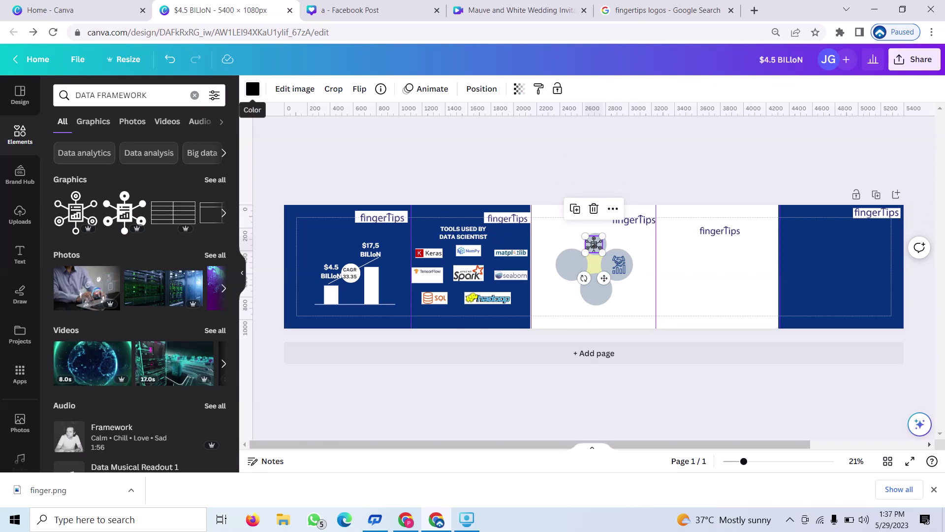
Step: Make the network icon navy blue and shrink the left grey circle by its corner handle
{"action": "left_click", "coordinate": [253, 89]}
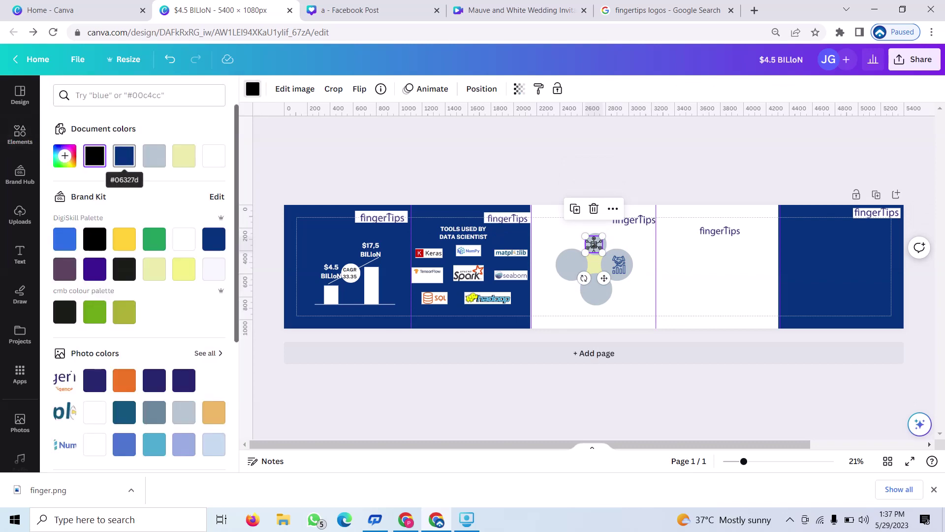
{"action": "left_click", "coordinate": [124, 155]}
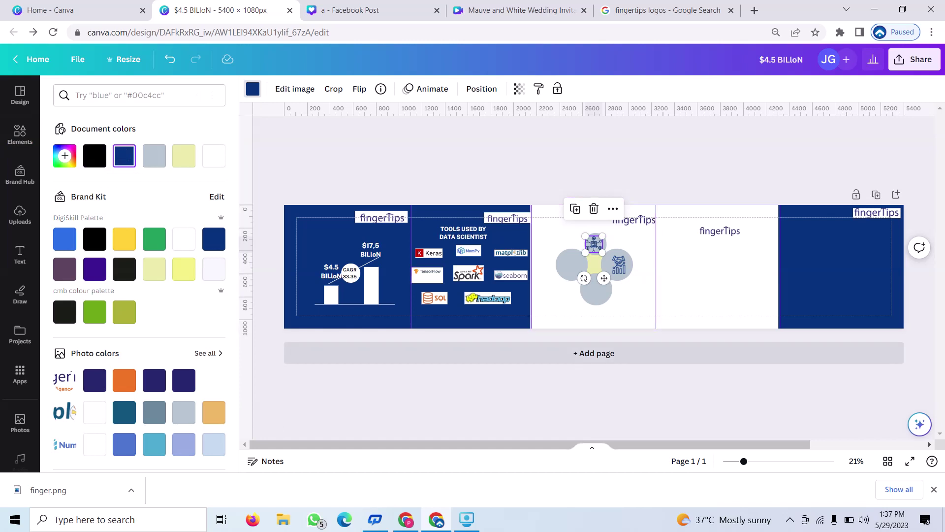
{"action": "left_click", "coordinate": [571, 265]}
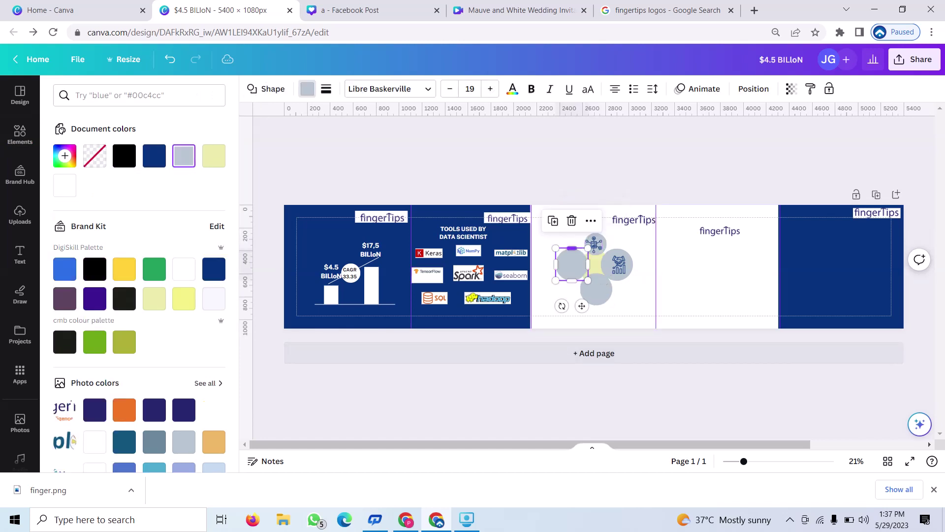
{"action": "left_click_drag", "start_coordinate": [556, 248], "coordinate": [576, 263]}
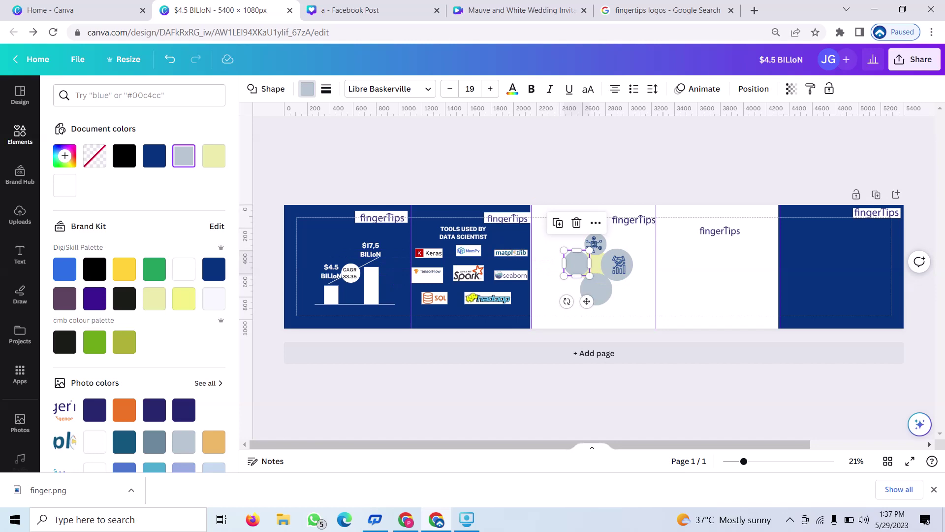
{"action": "left_click", "coordinate": [19, 134]}
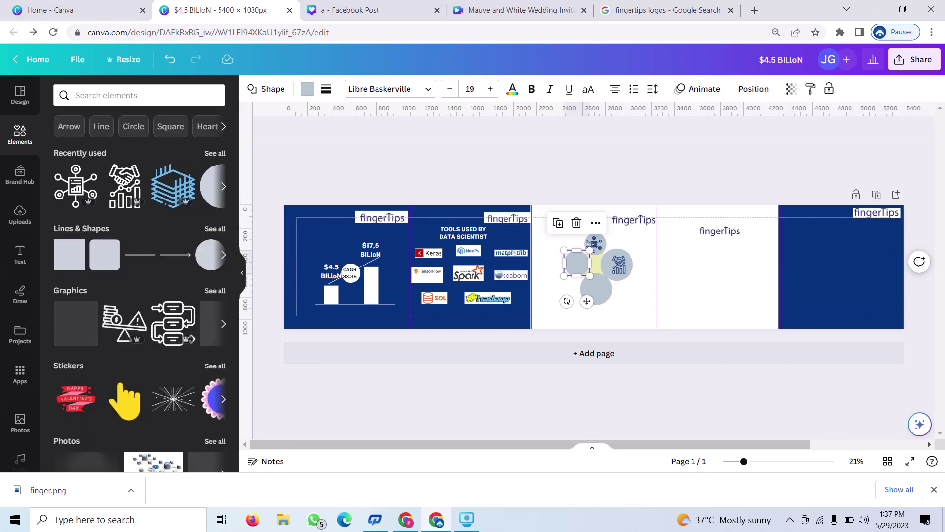
Step: Add the globe-with-people graphic, recolour it navy, and fit it inside the left grey circle
{"action": "left_click", "coordinate": [223, 186]}
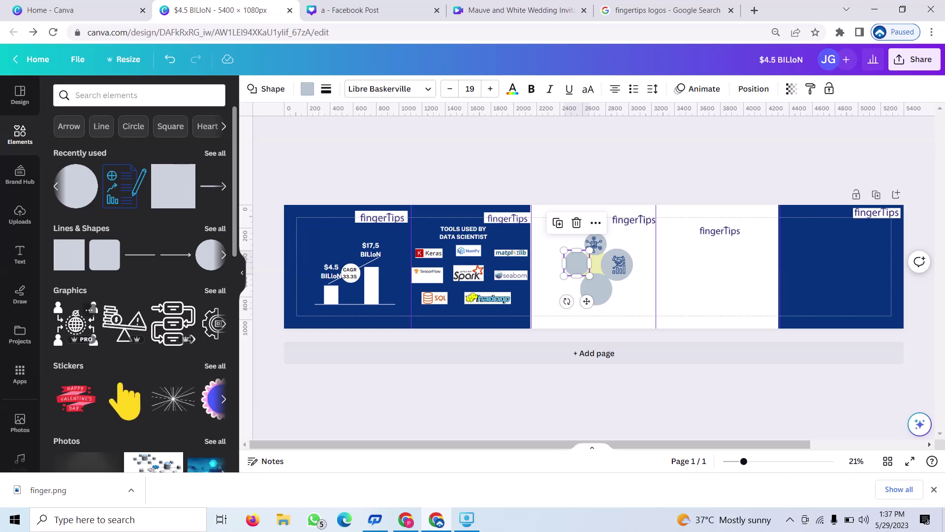
{"action": "left_click", "coordinate": [75, 324]}
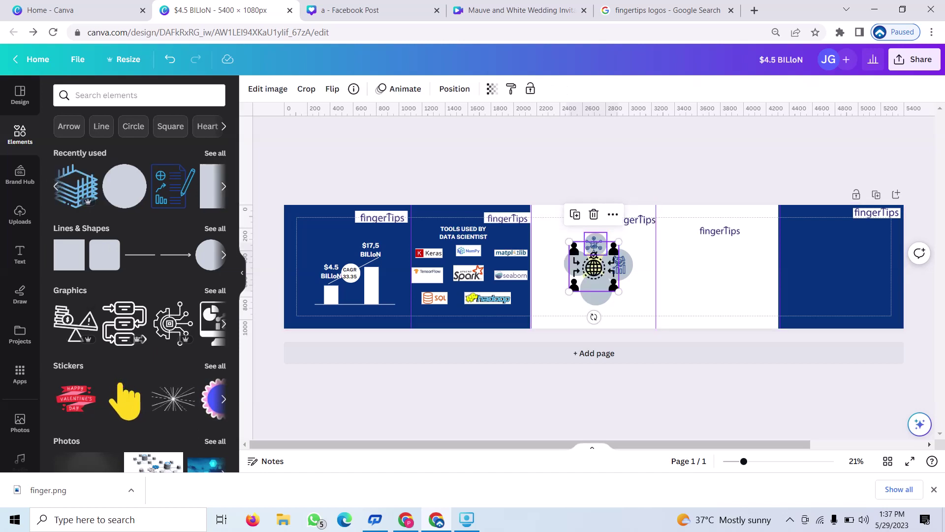
{"action": "left_click_drag", "start_coordinate": [619, 242], "coordinate": [580, 281]}
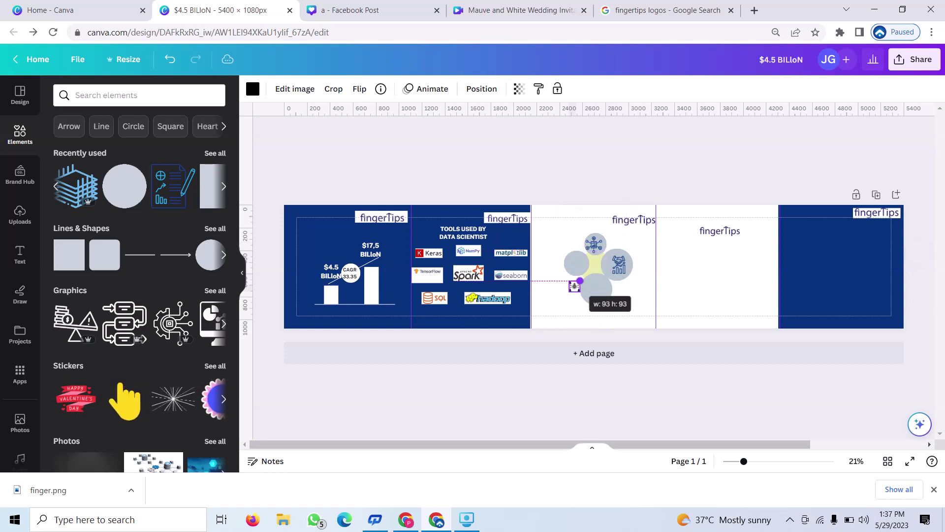
{"action": "left_click_drag", "start_coordinate": [580, 281], "coordinate": [593, 268]}
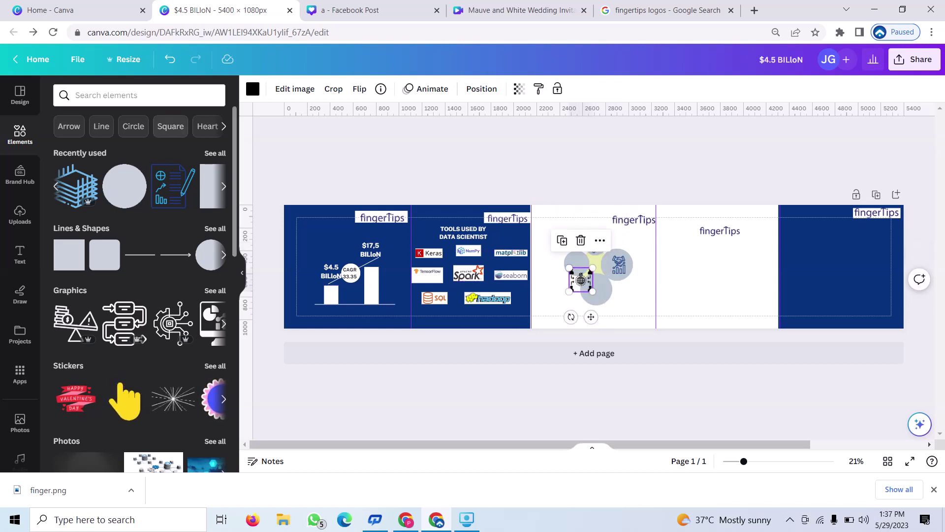
{"action": "left_click", "coordinate": [252, 89]}
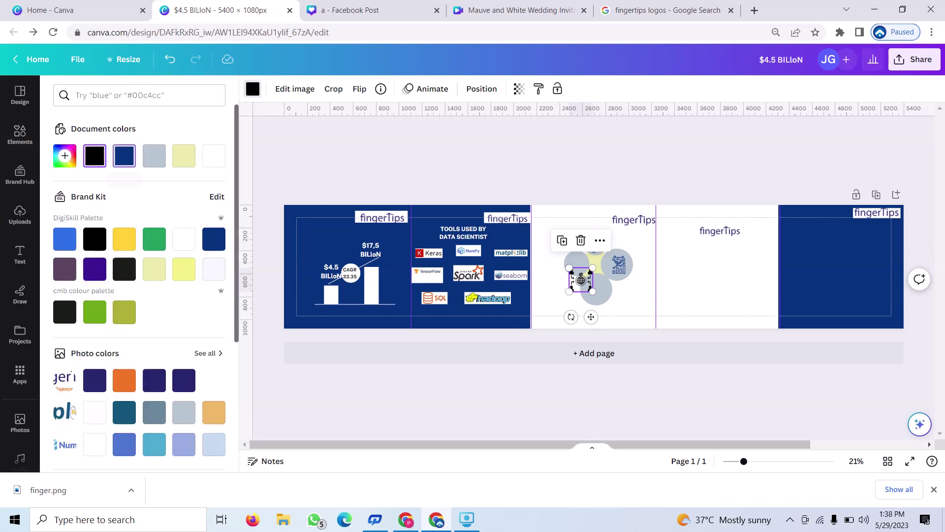
{"action": "left_click", "coordinate": [124, 156]}
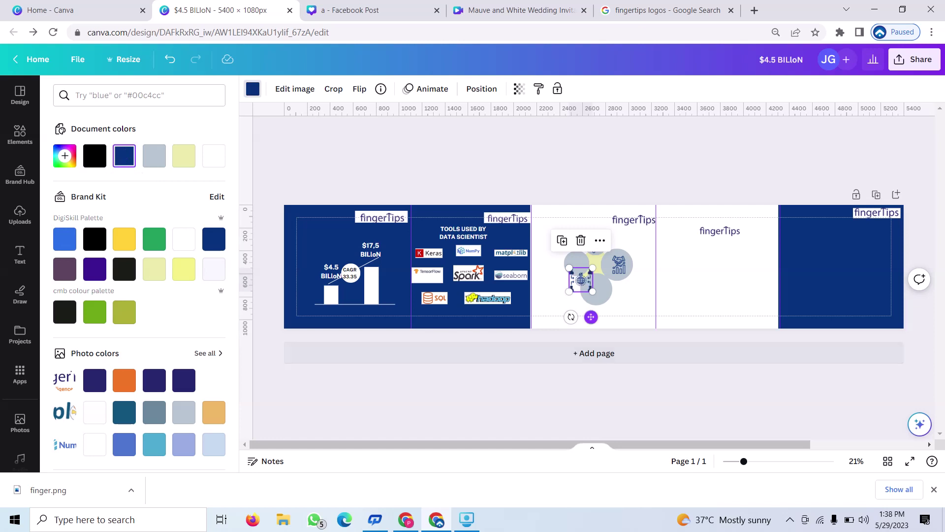
{"action": "left_click_drag", "start_coordinate": [591, 316], "coordinate": [587, 298]}
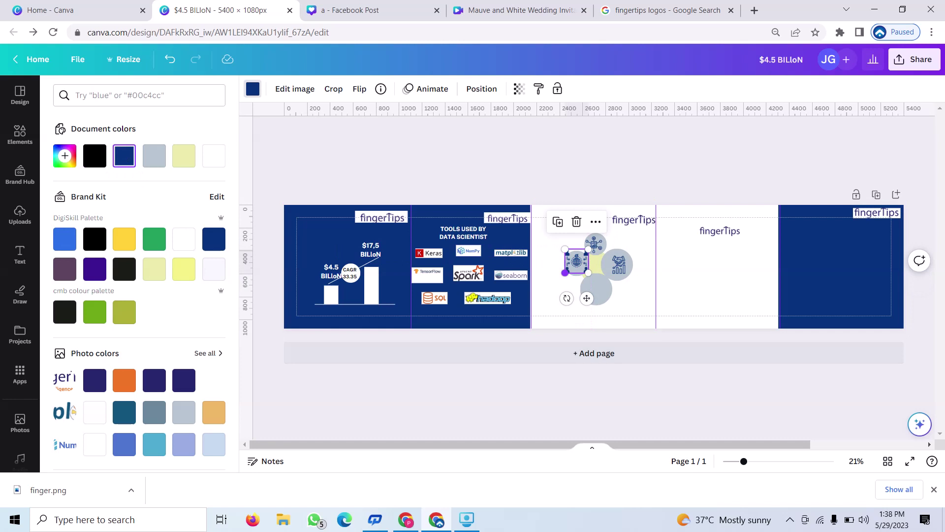
{"action": "mouse_move", "coordinate": [565, 272]}
{"action": "left_mouse_down"}
{"action": "mouse_move", "coordinate": [575, 263]}
{"action": "mouse_move", "coordinate": [586, 295]}
{"action": "left_mouse_up"}
{"action": "mouse_move", "coordinate": [593, 310]}
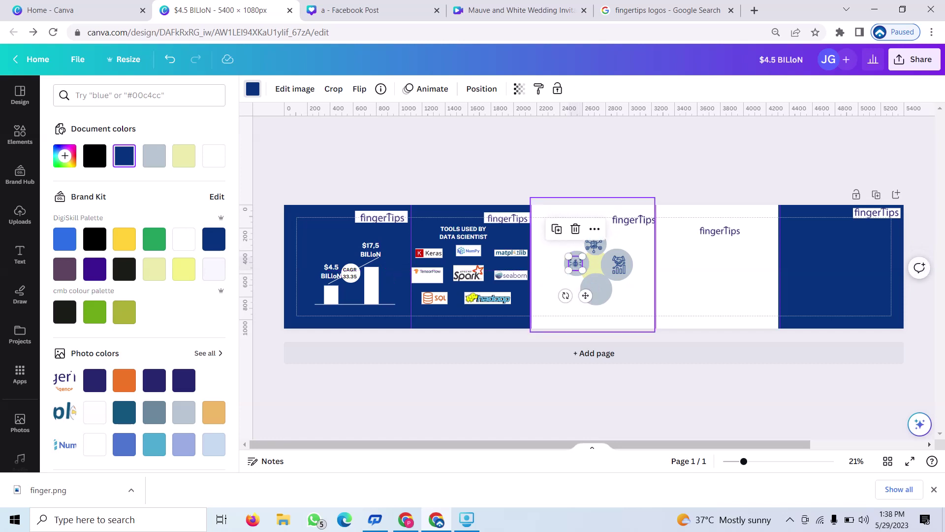
{"action": "left_click", "coordinate": [589, 315]}
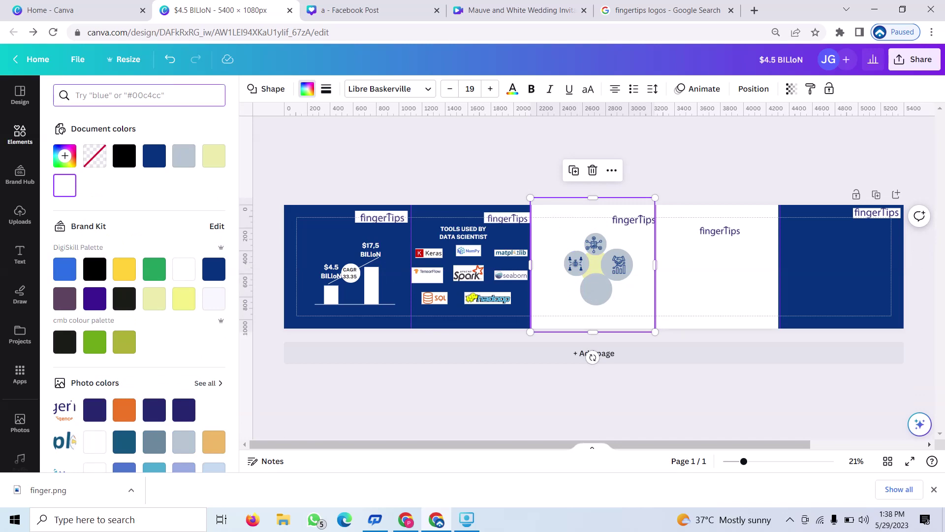
Step: Search 'DATA EXPLORATION', add the first graphic, and shrink it to a small icon
{"action": "left_click", "coordinate": [20, 132]}
{"action": "left_click", "coordinate": [123, 95]}
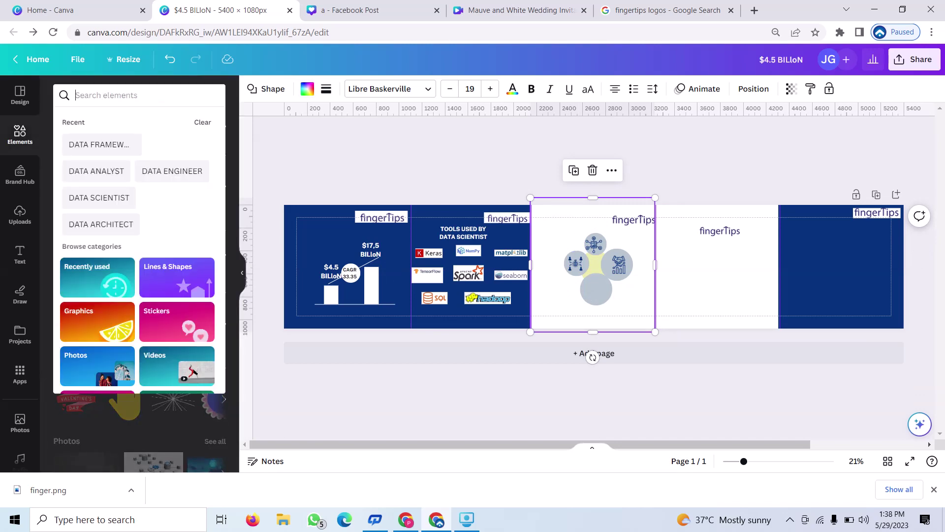
{"action": "type", "text": "DAT"}
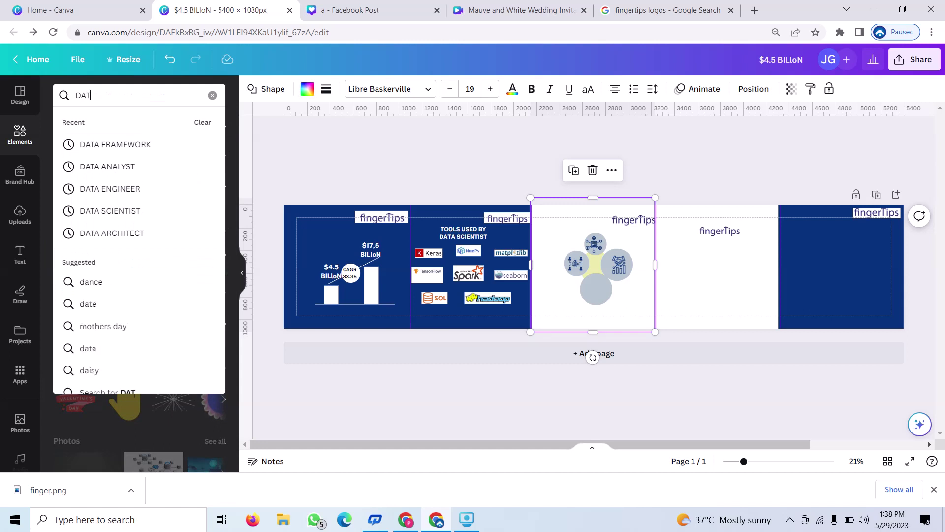
{"action": "type", "text": "A"}
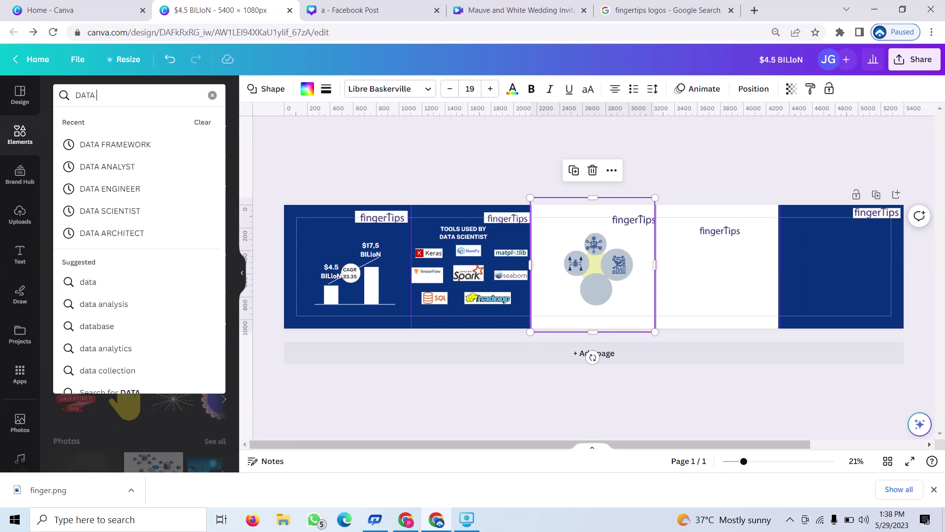
{"action": "type", "text": "E"}
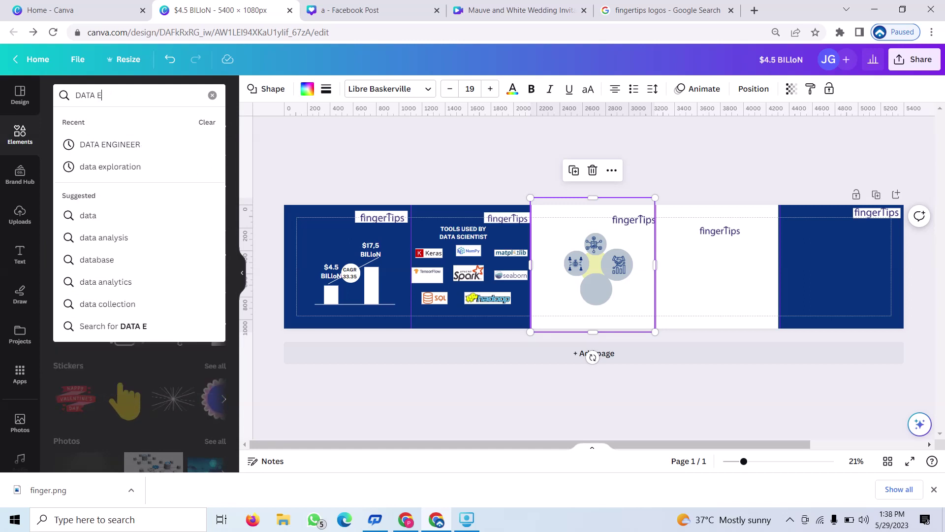
{"action": "type", "text": "XPLO"}
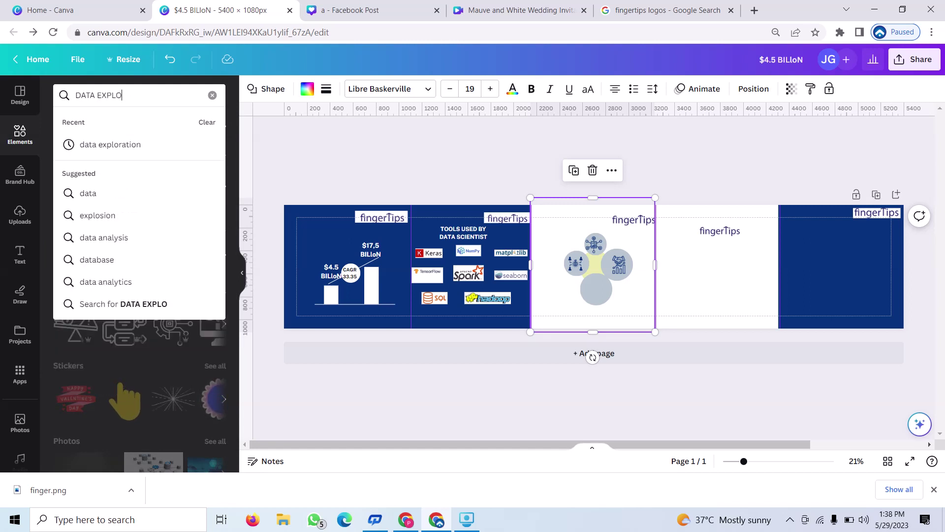
{"action": "type", "text": "RAT"}
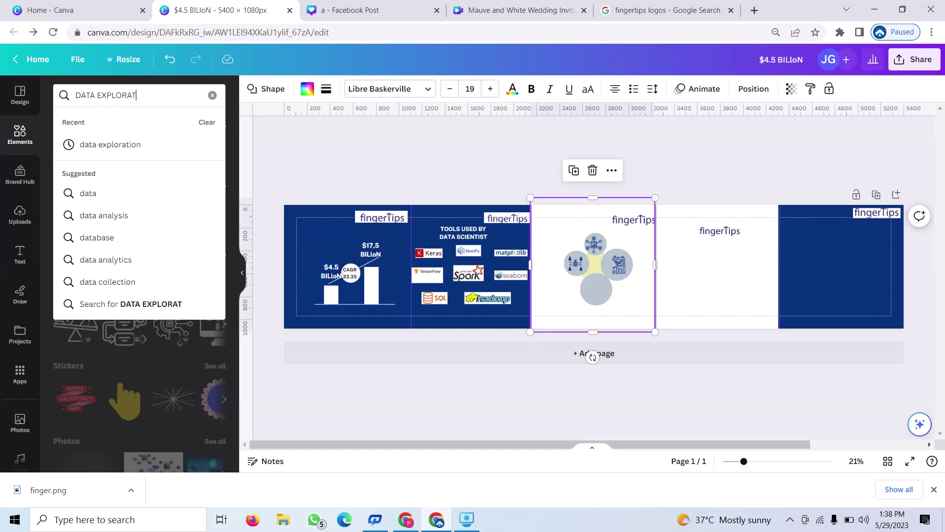
{"action": "type", "text": "ION"}
{"action": "key", "text": "Return"}
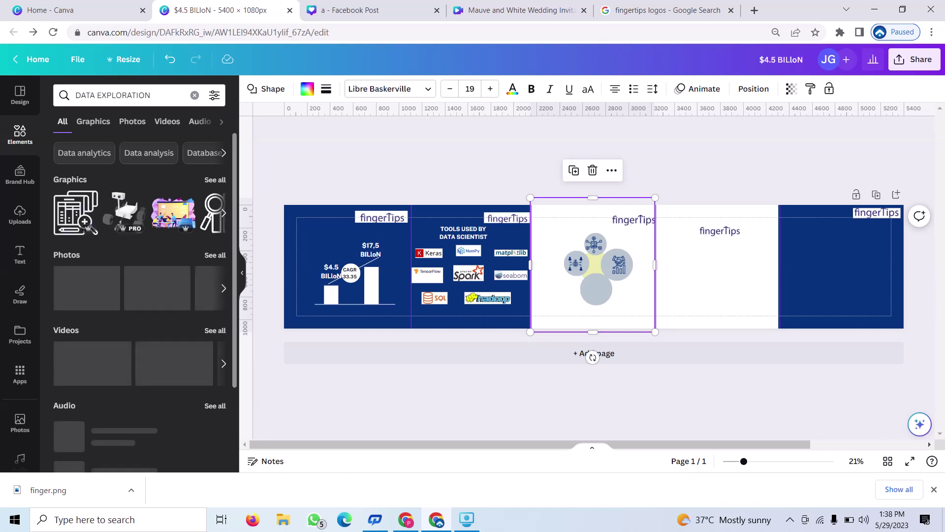
{"action": "left_click", "coordinate": [76, 212]}
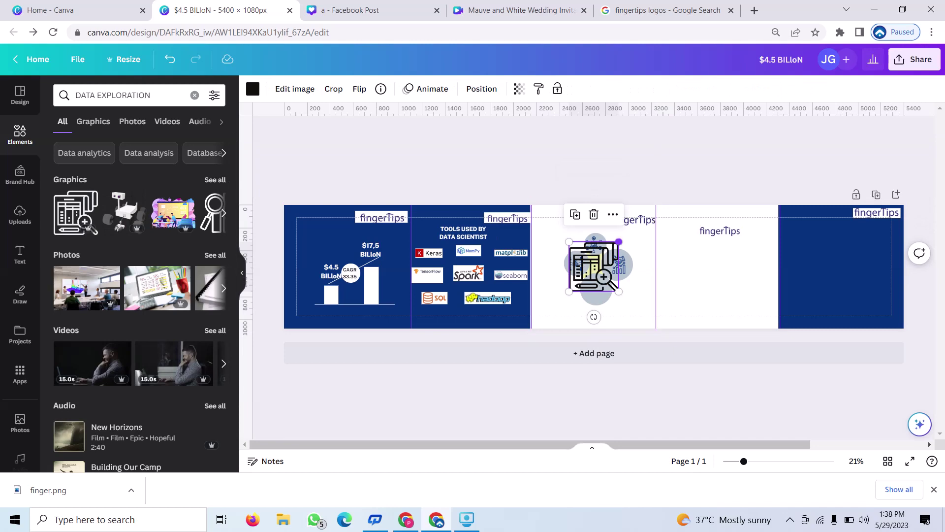
{"action": "left_click_drag", "start_coordinate": [619, 242], "coordinate": [585, 276]}
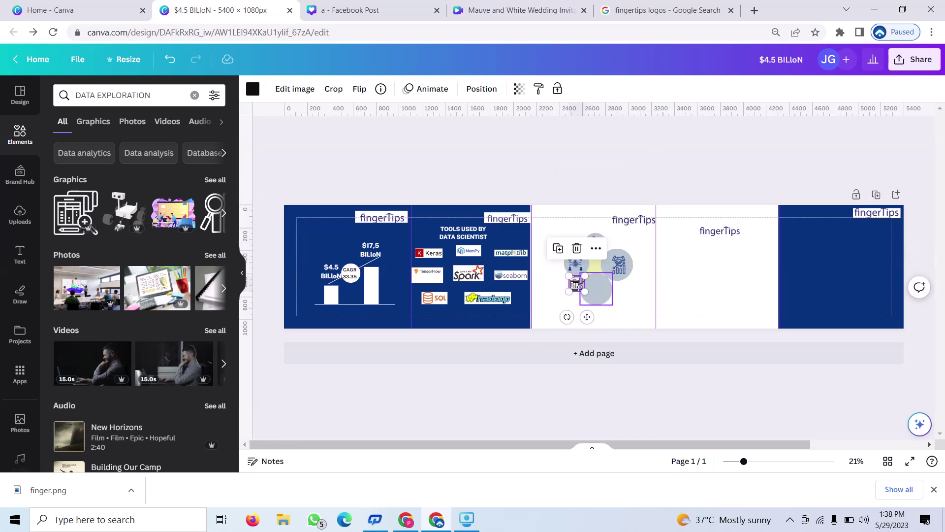
Step: Shrink the bottom grey circle to 270 × 270 and move the icon onto it
{"action": "left_click", "coordinate": [582, 288]}
{"action": "left_click_drag", "start_coordinate": [613, 305], "coordinate": [606, 298]}
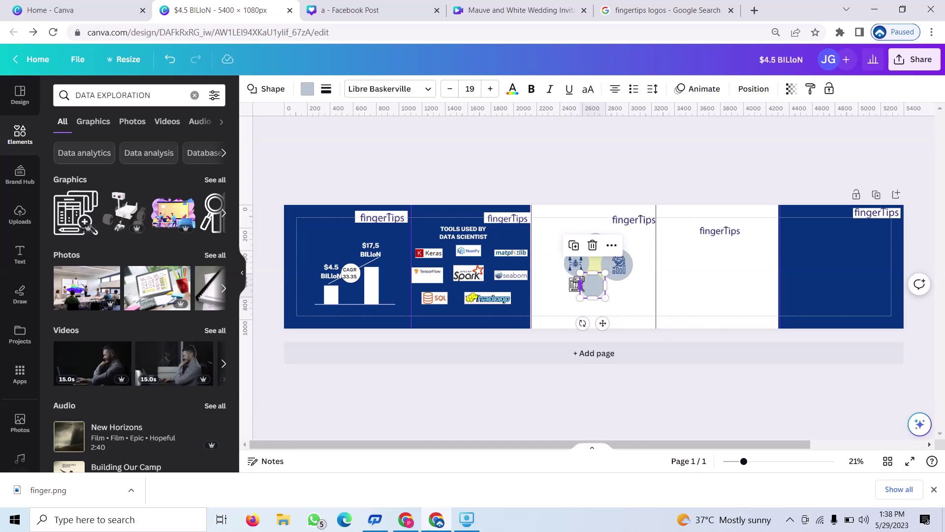
{"action": "left_click_drag", "start_coordinate": [580, 284], "coordinate": [591, 286]}
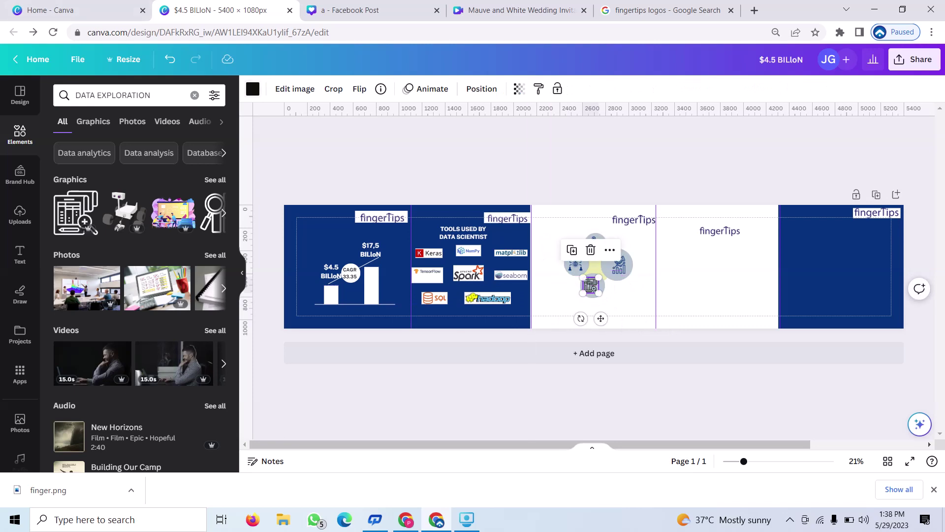
{"action": "left_click", "coordinate": [253, 89]}
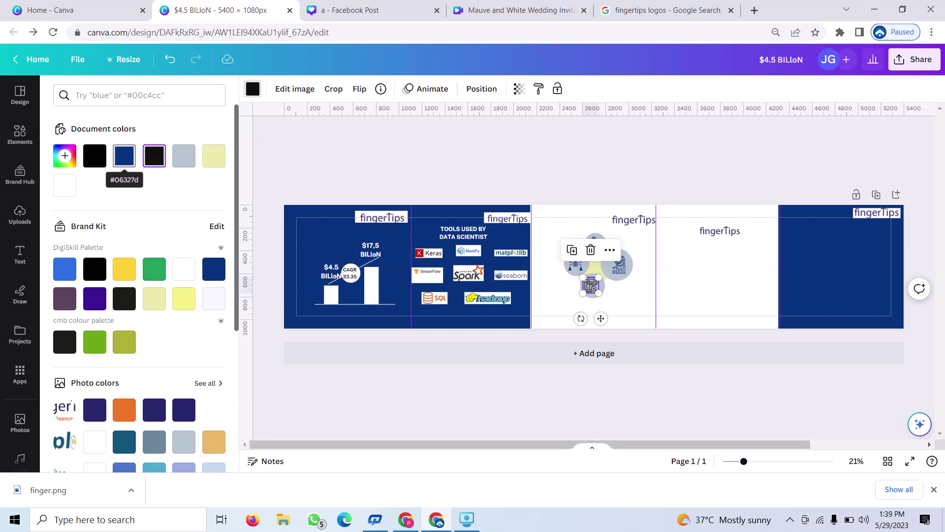
Step: Apply navy #06327d to the data-exploration icon, then bring up the Text options
{"action": "left_click", "coordinate": [124, 155]}
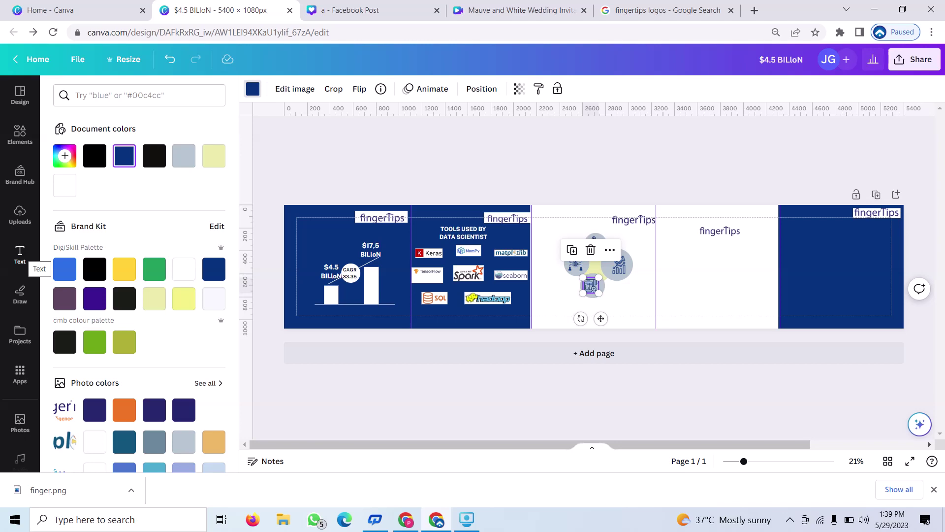
{"action": "left_click", "coordinate": [20, 254]}
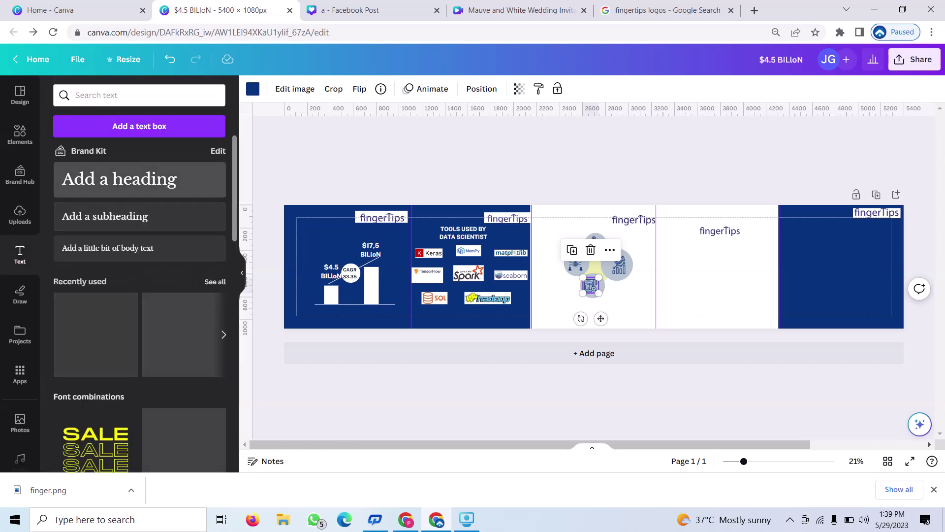
Step: Add a one-line heading reading 'eXPLORATION' beneath the third panel's bottom circle
{"action": "left_click", "coordinate": [120, 179]}
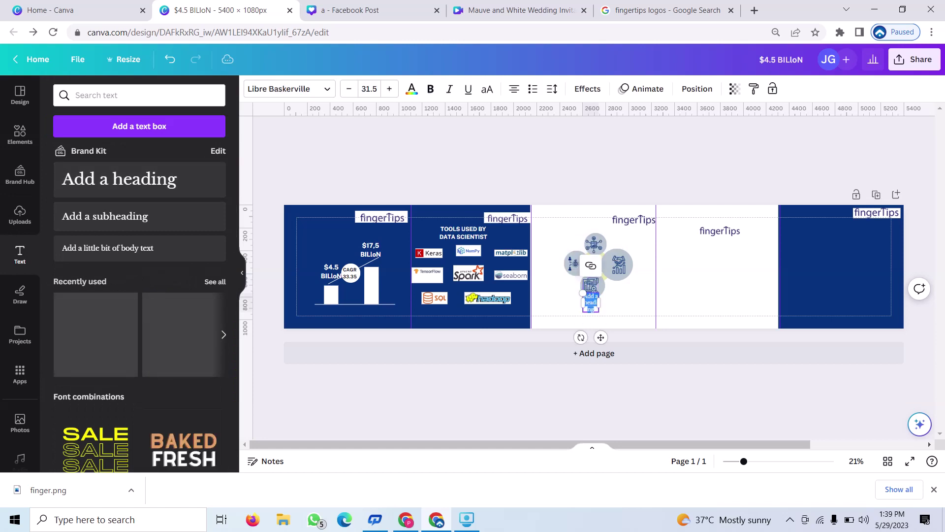
{"action": "left_click_drag", "start_coordinate": [600, 302], "coordinate": [644, 296]}
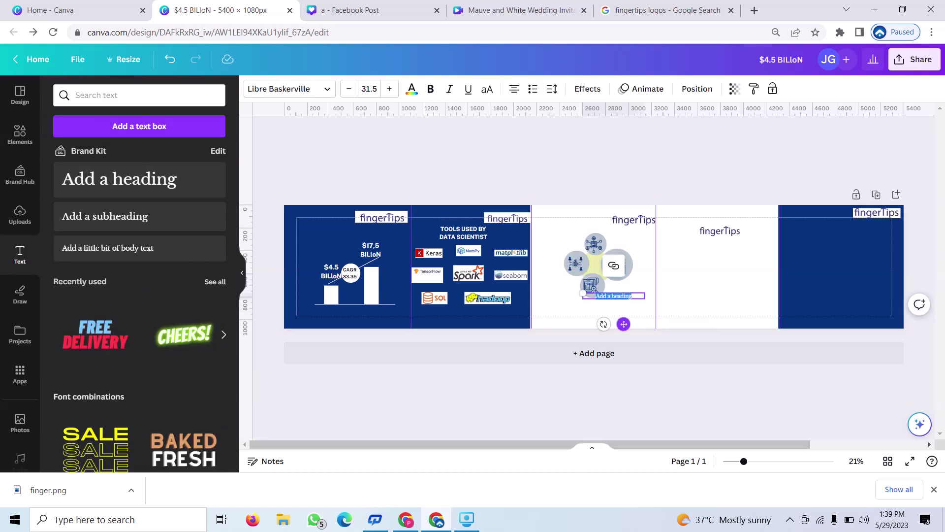
{"action": "left_click_drag", "start_coordinate": [624, 323], "coordinate": [609, 328]}
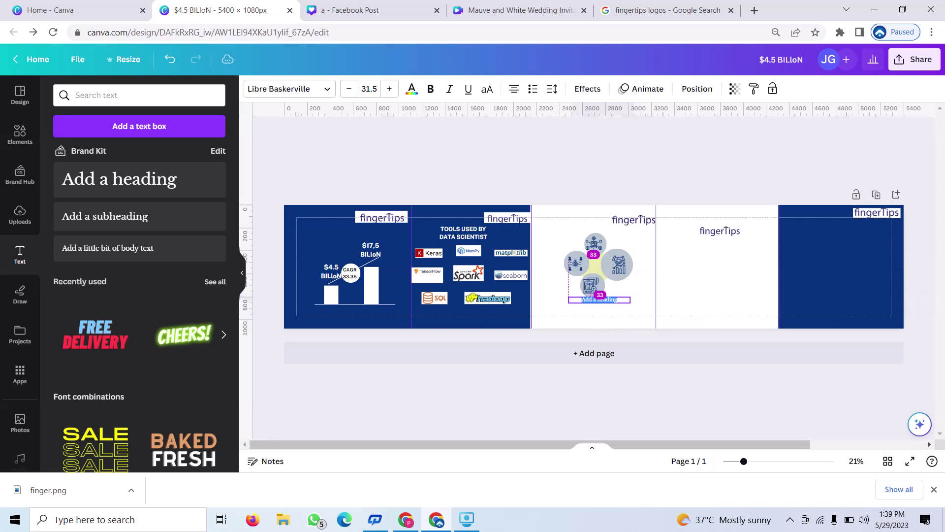
{"action": "key", "text": "BackSpace"}
{"action": "type", "text": "EXPLORAT"}
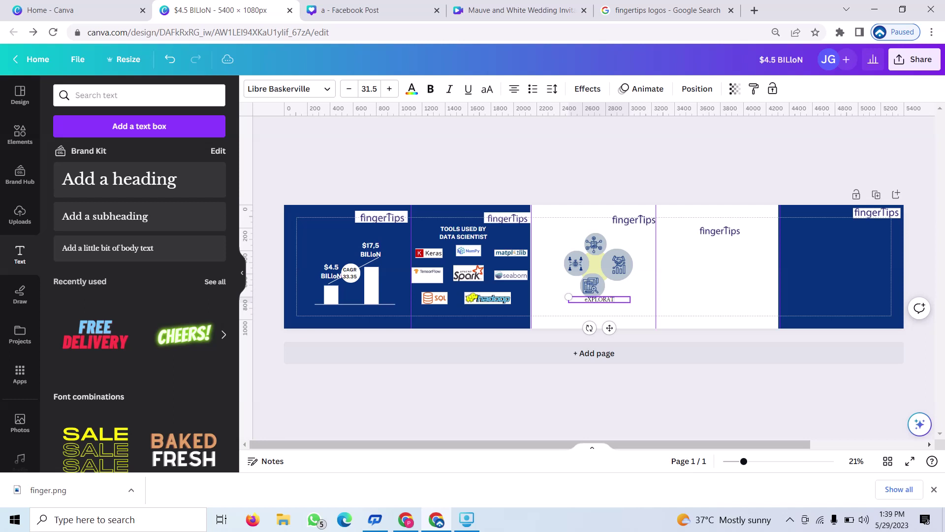
{"action": "type", "text": "IO"}
{"action": "type", "text": "N"}
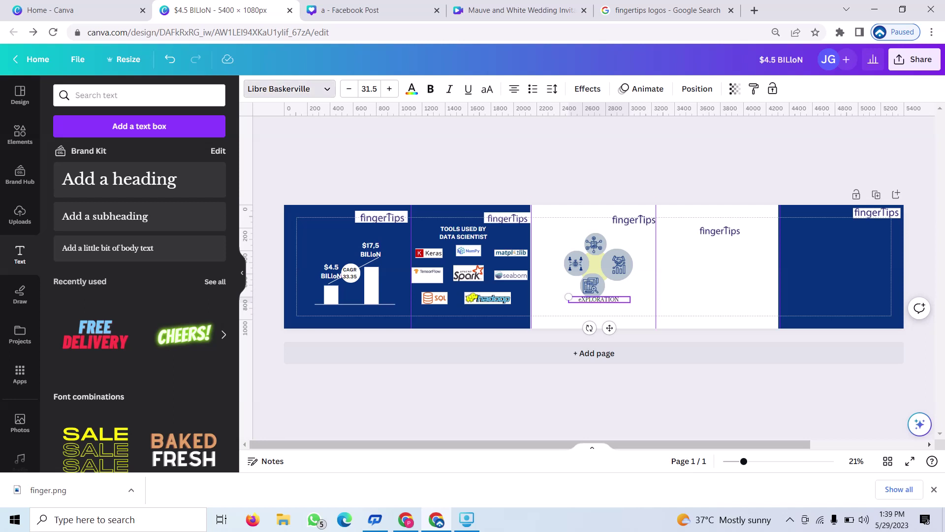
Step: Set the eXPLORATION label to Public Sans Bold and resize it to about 37.9
{"action": "left_click", "coordinate": [288, 89]}
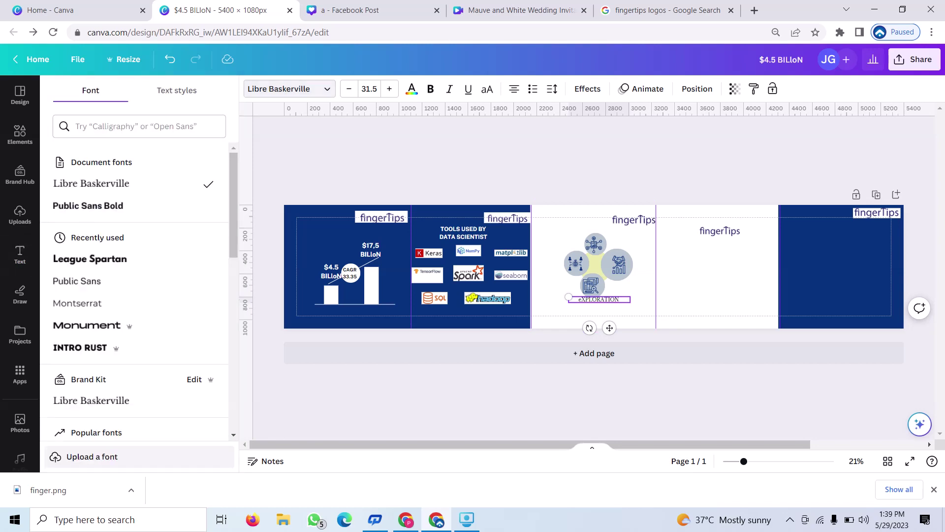
{"action": "left_click", "coordinate": [87, 205]}
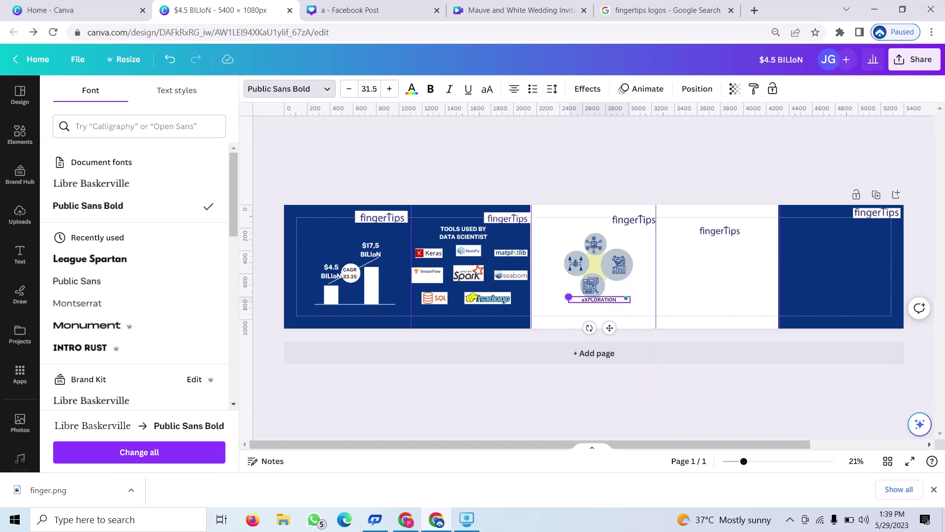
{"action": "left_click_drag", "start_coordinate": [569, 297], "coordinate": [537, 294]}
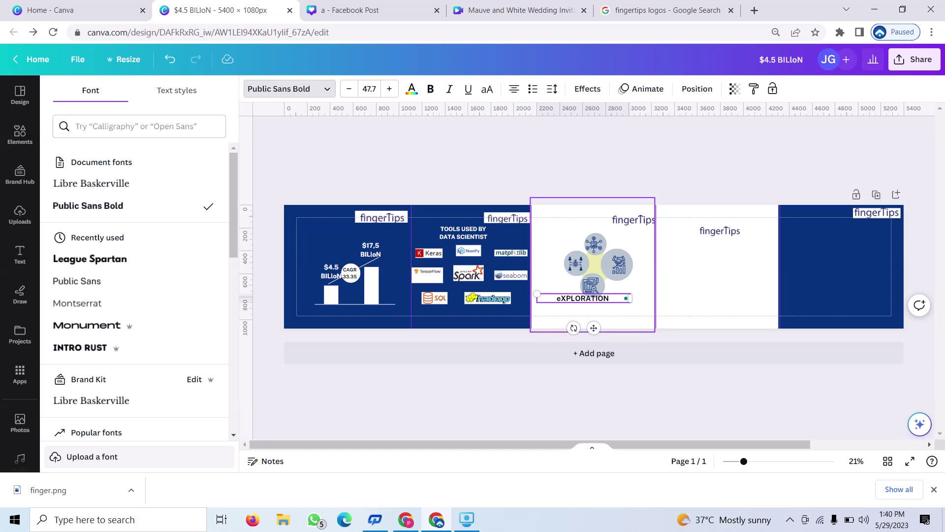
{"action": "left_click_drag", "start_coordinate": [537, 294], "coordinate": [556, 297]}
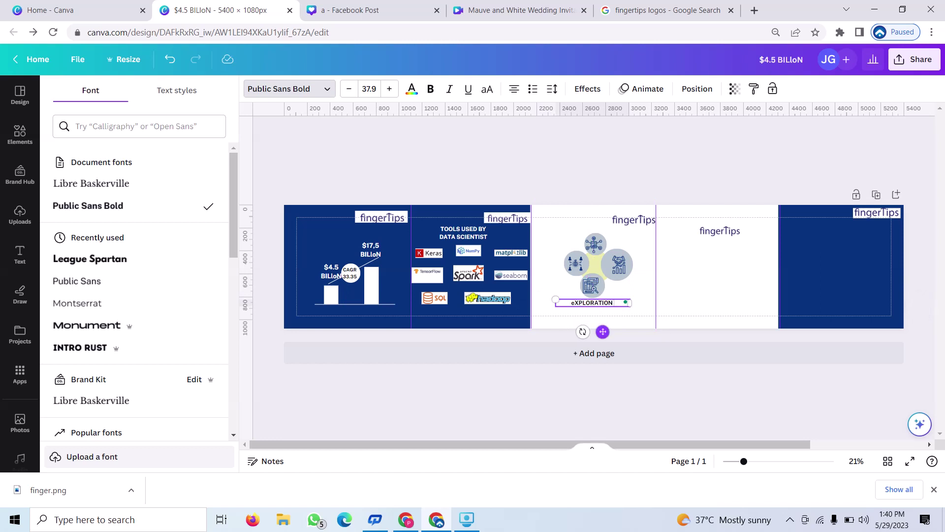
{"action": "left_click", "coordinate": [602, 320]}
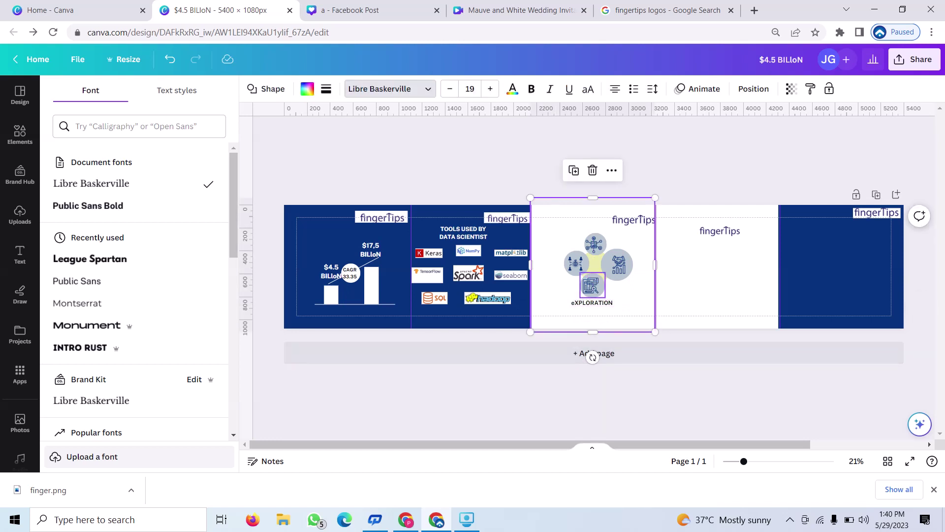
Step: Duplicate the eXPLORATION label beside the right-hand circle and change its text to 'ACQUISITION'
{"action": "left_click", "coordinate": [592, 302]}
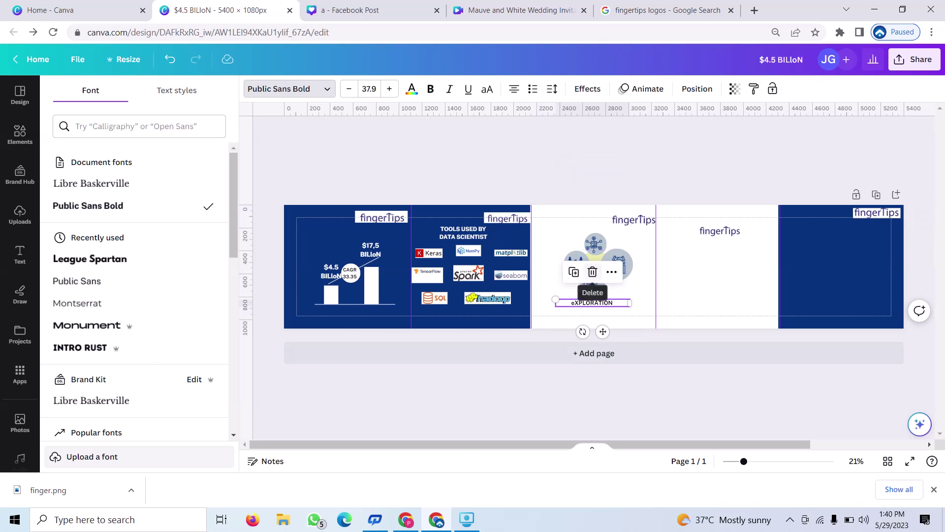
{"action": "left_click", "coordinate": [574, 272]}
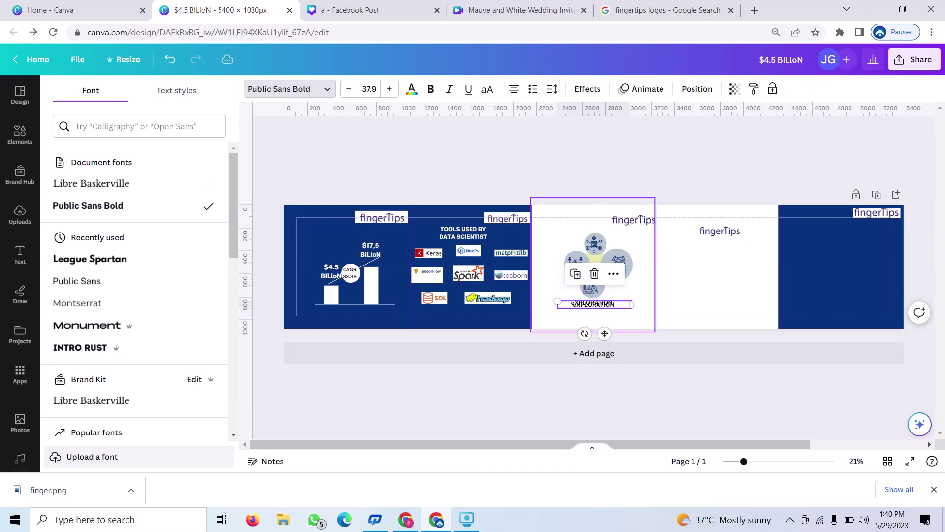
{"action": "mouse_move", "coordinate": [605, 334]}
{"action": "left_mouse_down"}
{"action": "mouse_move", "coordinate": [636, 303]}
{"action": "mouse_move", "coordinate": [626, 285]}
{"action": "mouse_move", "coordinate": [590, 283]}
{"action": "left_mouse_up"}
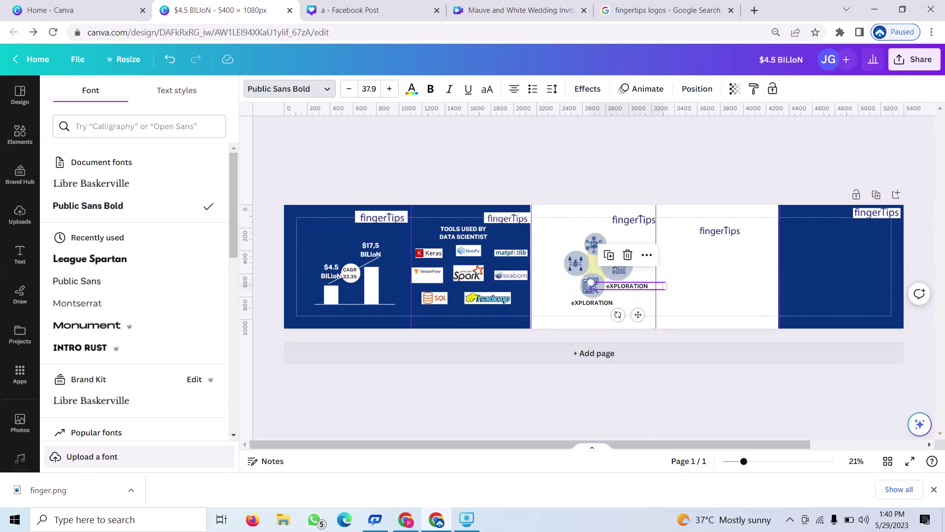
{"action": "key", "text": "Return"}
{"action": "key", "text": "BackSpace"}
{"action": "type", "text": "A"}
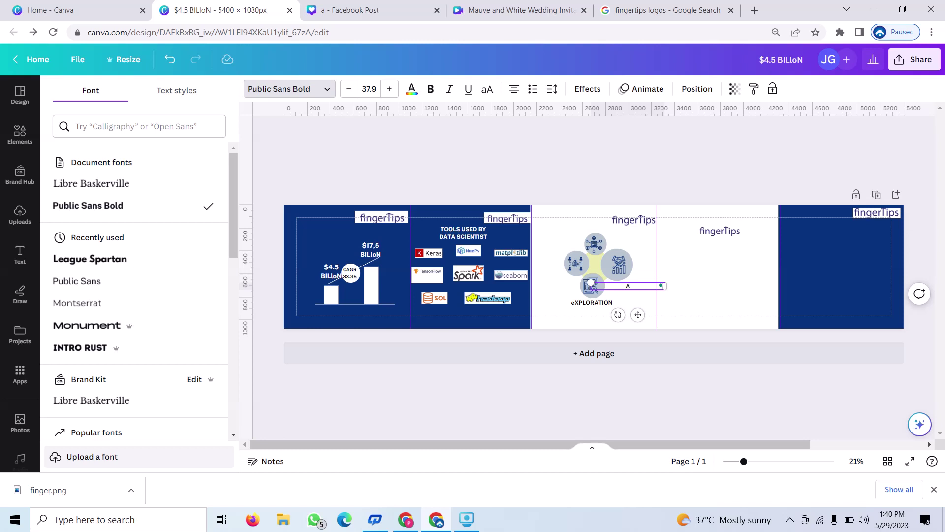
{"action": "type", "text": "CQ"}
{"action": "type", "text": "UISIT"}
{"action": "type", "text": "IO"}
{"action": "type", "text": "N"}
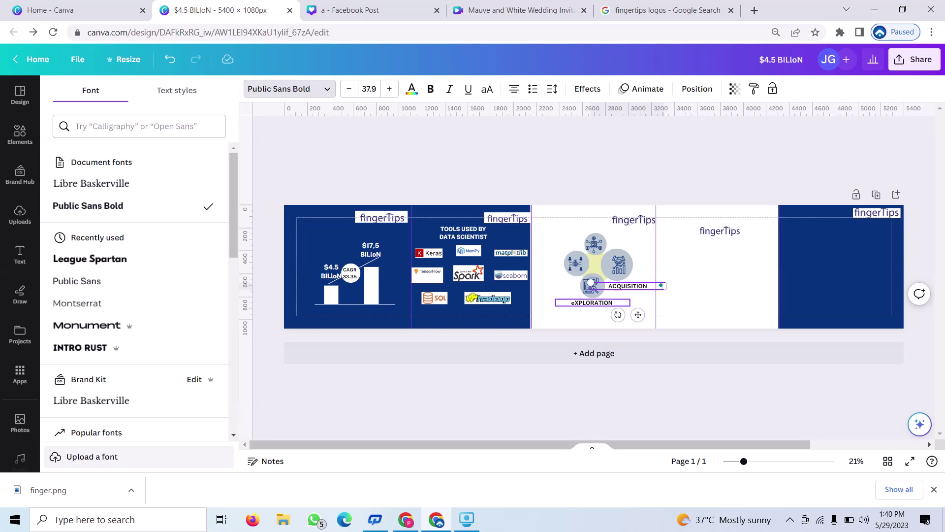
Step: Duplicate the ACQUISITION label beside the left-hand circle and change its text to 'MODELING'
{"action": "left_click", "coordinate": [716, 285]}
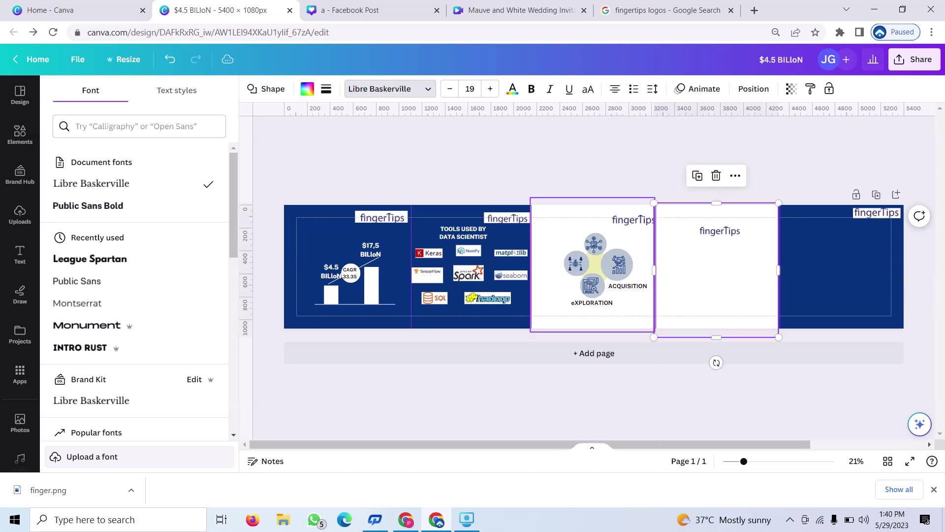
{"action": "left_click", "coordinate": [628, 285]}
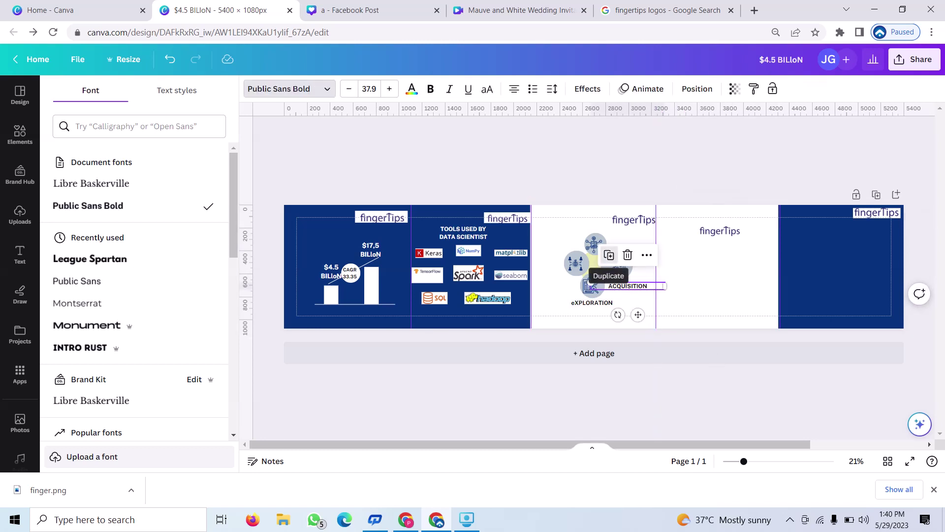
{"action": "left_click", "coordinate": [610, 257]}
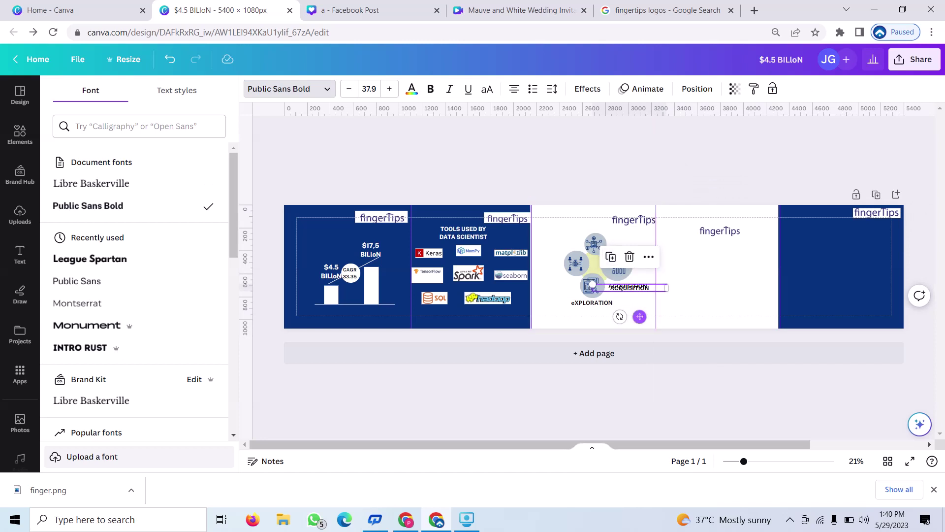
{"action": "left_click_drag", "start_coordinate": [639, 316], "coordinate": [566, 313]}
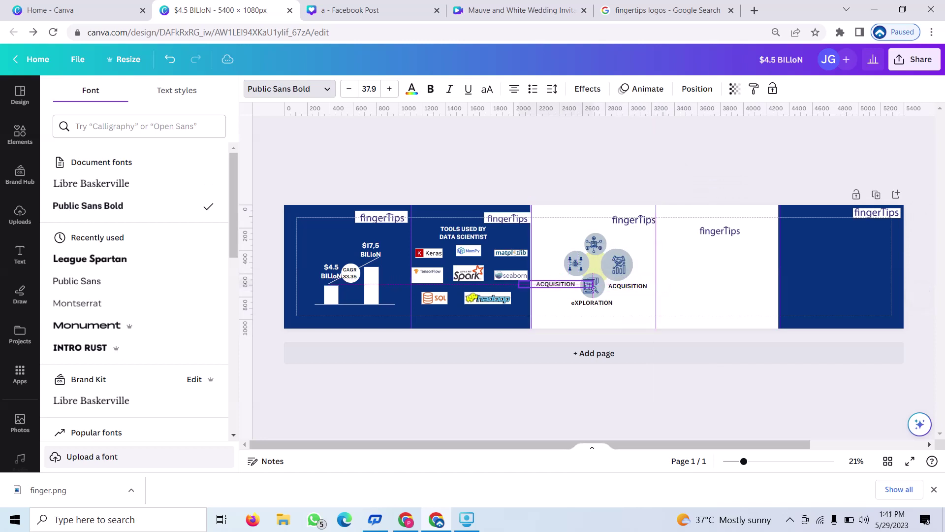
{"action": "double_click", "coordinate": [587, 283]}
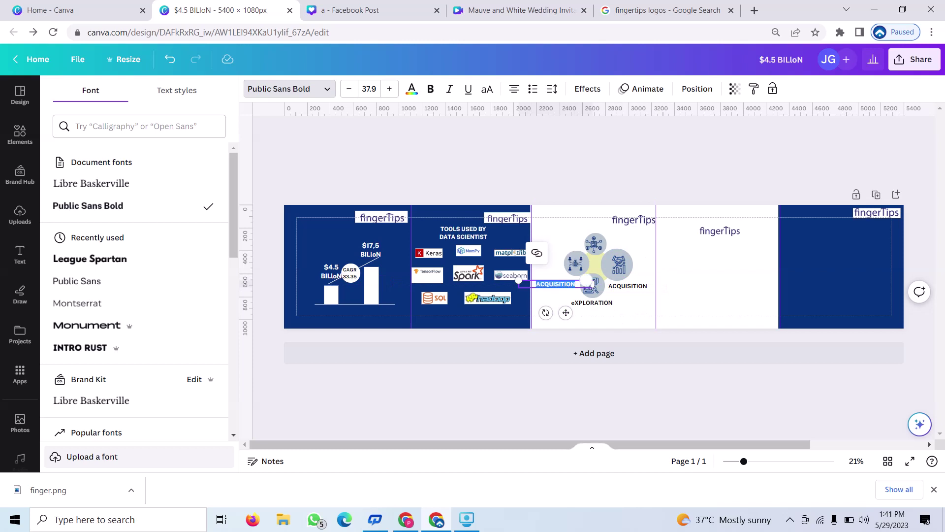
{"action": "key", "text": "BackSpace"}
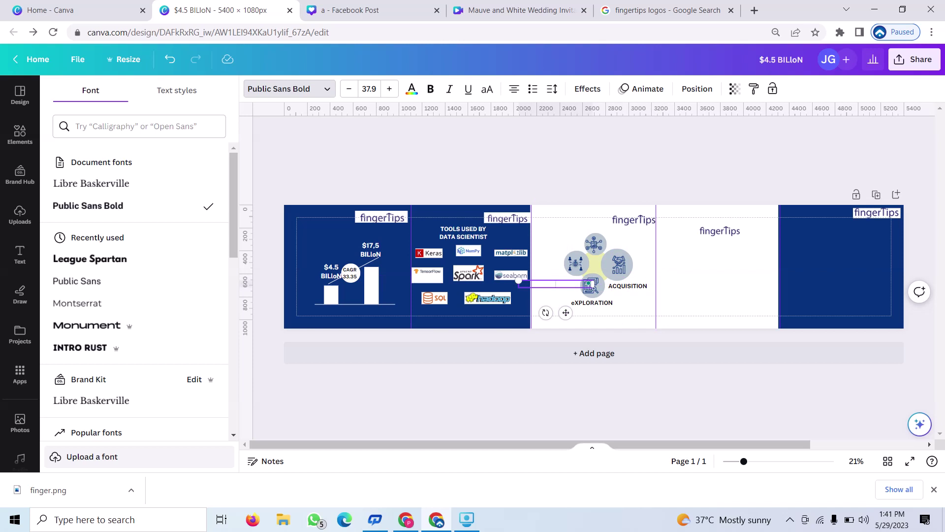
{"action": "type", "text": "MODE"}
{"action": "type", "text": "LING"}
{"action": "left_click_drag", "start_coordinate": [565, 313], "coordinate": [572, 312]}
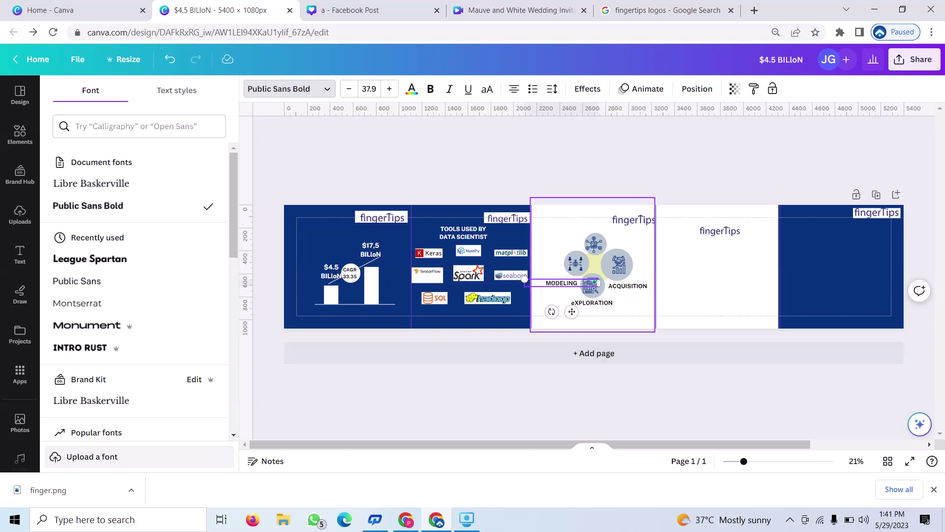
{"action": "left_click", "coordinate": [591, 276]}
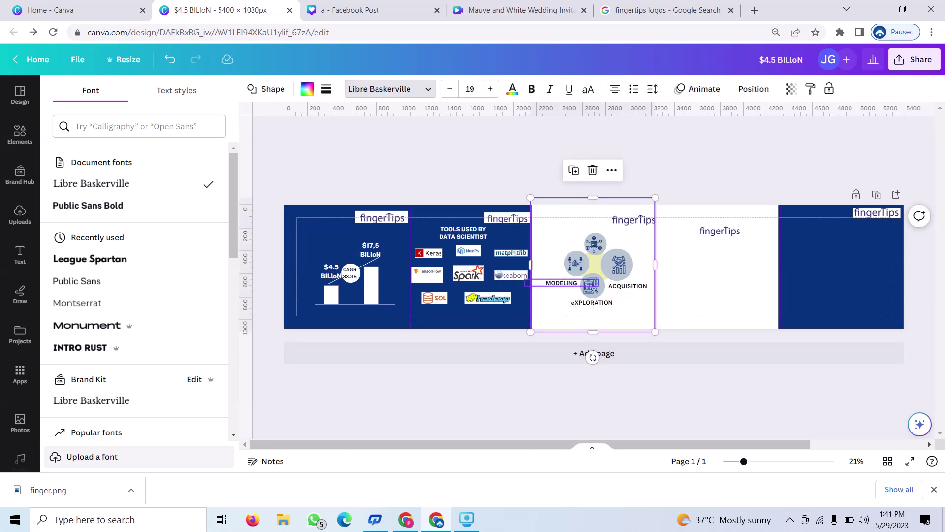
Step: Duplicate MODELING above the top circle as a two-line 'DATA FRAMEWORK' label, then add a blank page
{"action": "left_click", "coordinate": [561, 283]}
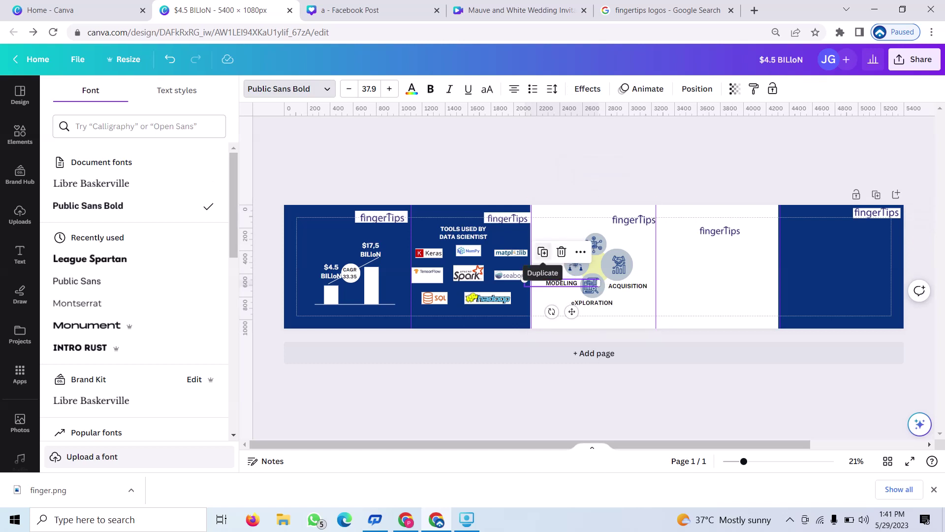
{"action": "left_click", "coordinate": [544, 253]}
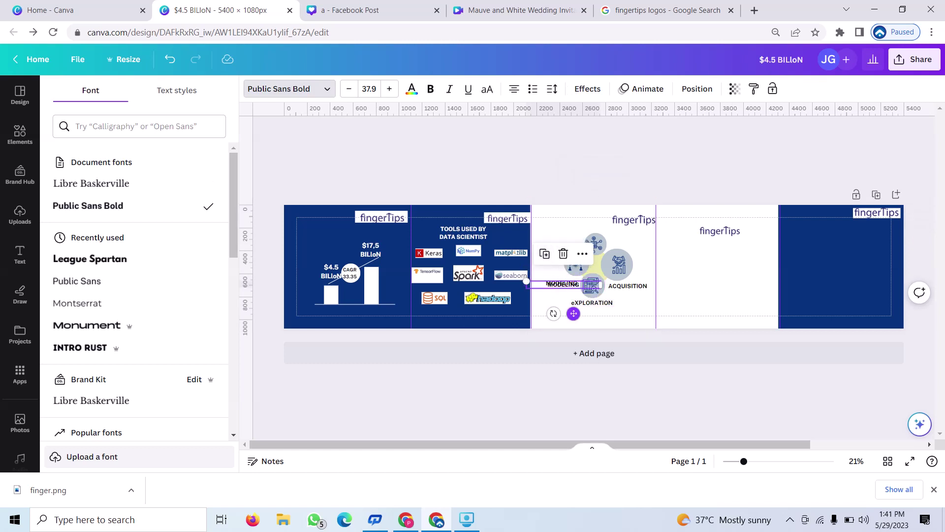
{"action": "mouse_move", "coordinate": [574, 313]}
{"action": "left_mouse_down"}
{"action": "mouse_move", "coordinate": [585, 222]}
{"action": "mouse_move", "coordinate": [589, 229]}
{"action": "left_mouse_up"}
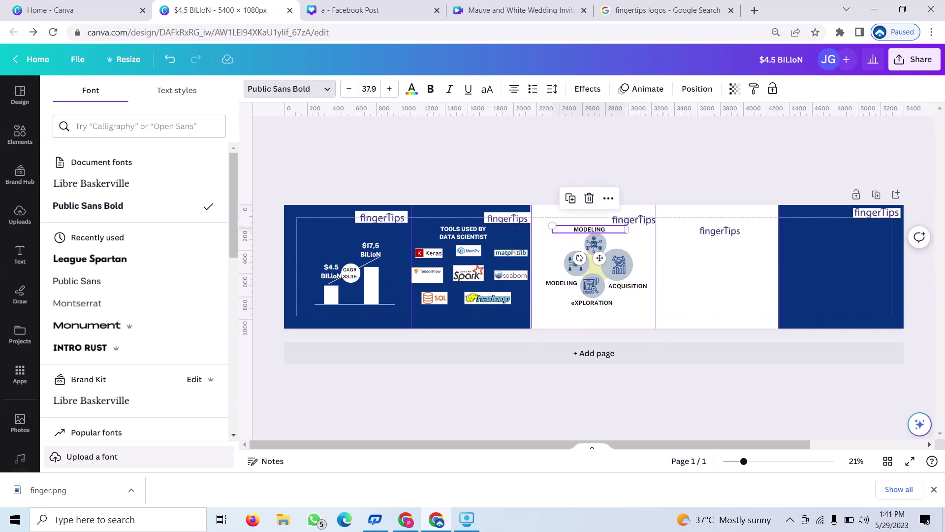
{"action": "double_click", "coordinate": [589, 229]}
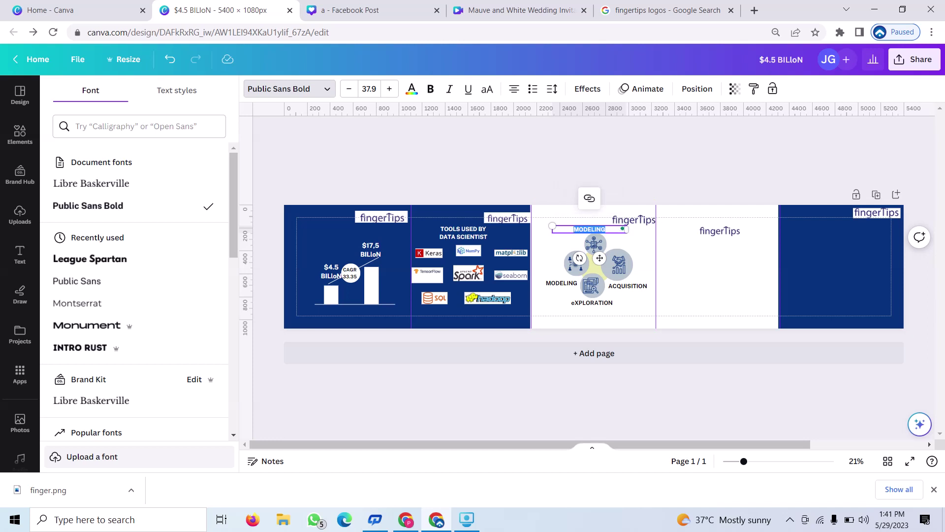
{"action": "key", "text": "BackSpace"}
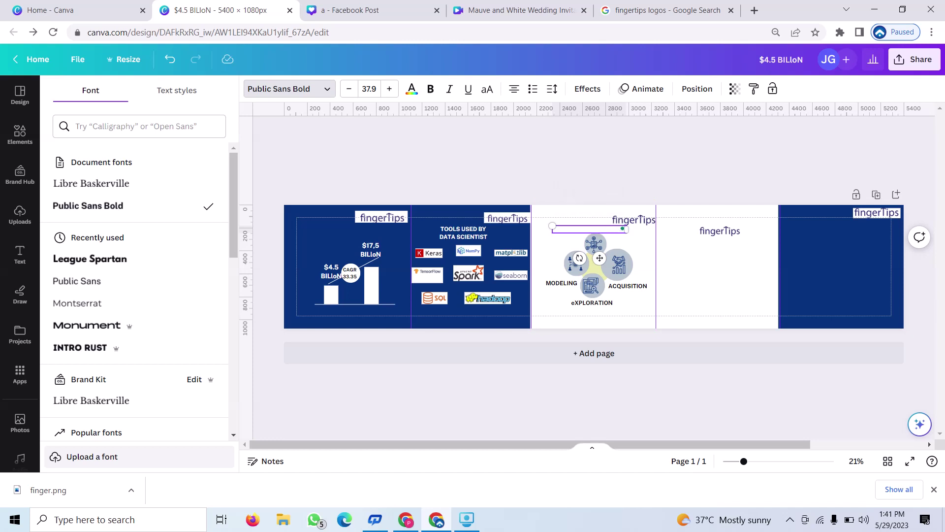
{"action": "type", "text": "DAT"}
{"action": "type", "text": "A"}
{"action": "key", "text": "Return"}
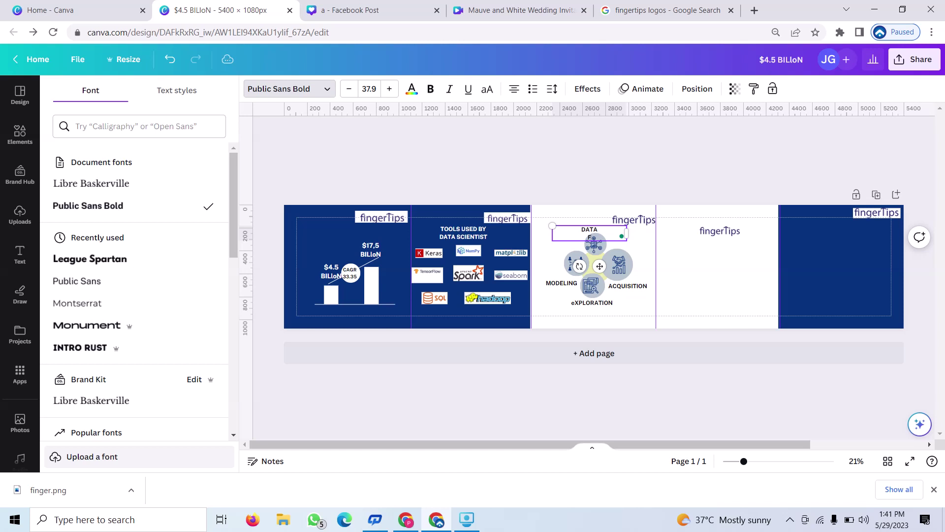
{"action": "type", "text": "RAME"}
{"action": "type", "text": "WORK"}
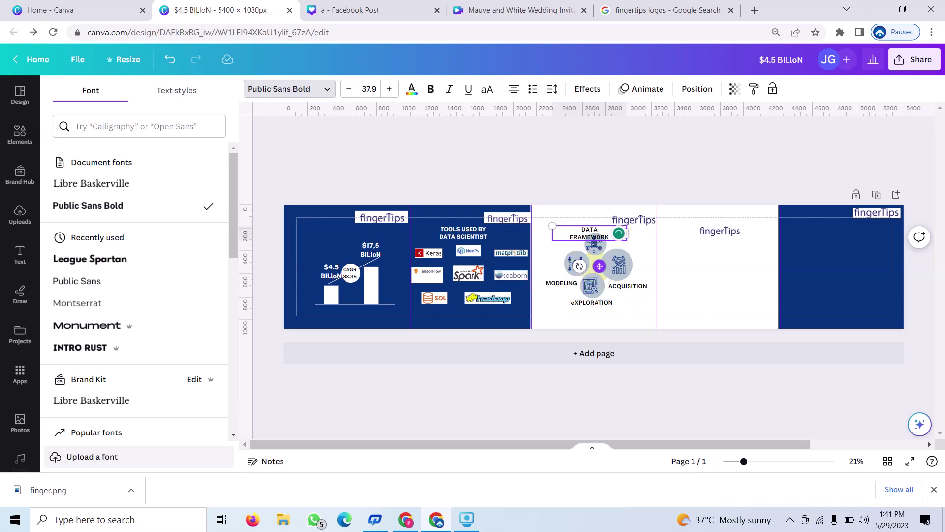
{"action": "left_click_drag", "start_coordinate": [599, 266], "coordinate": [603, 259]}
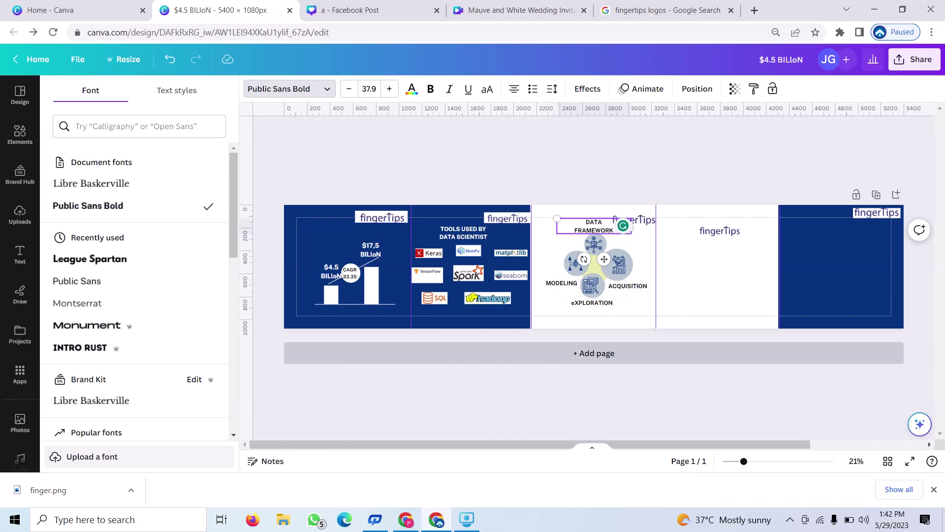
{"action": "left_click", "coordinate": [594, 353]}
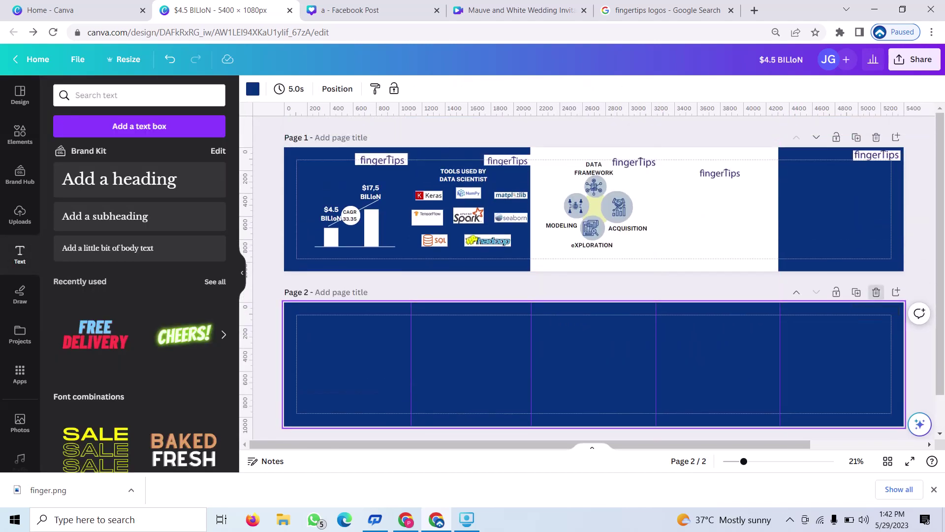
Step: Delete the blank page, lower the fingerTips logo and add an enlarged heading to the fourth slide
{"action": "left_click", "coordinate": [877, 292]}
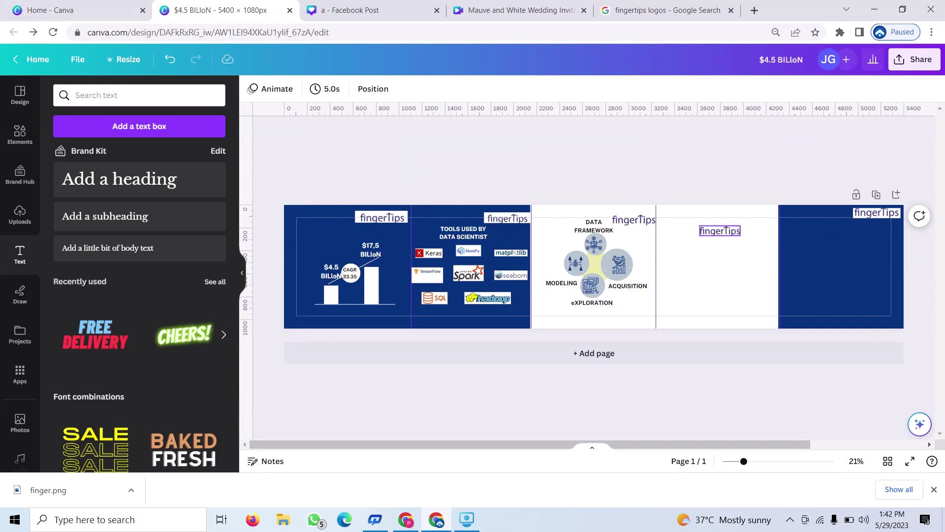
{"action": "left_click_drag", "start_coordinate": [726, 229], "coordinate": [712, 248]}
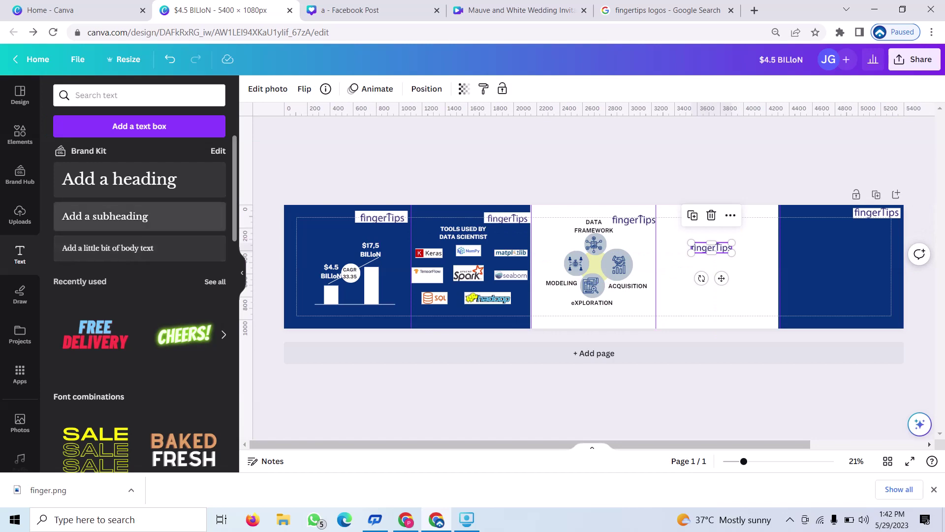
{"action": "left_click", "coordinate": [118, 179]}
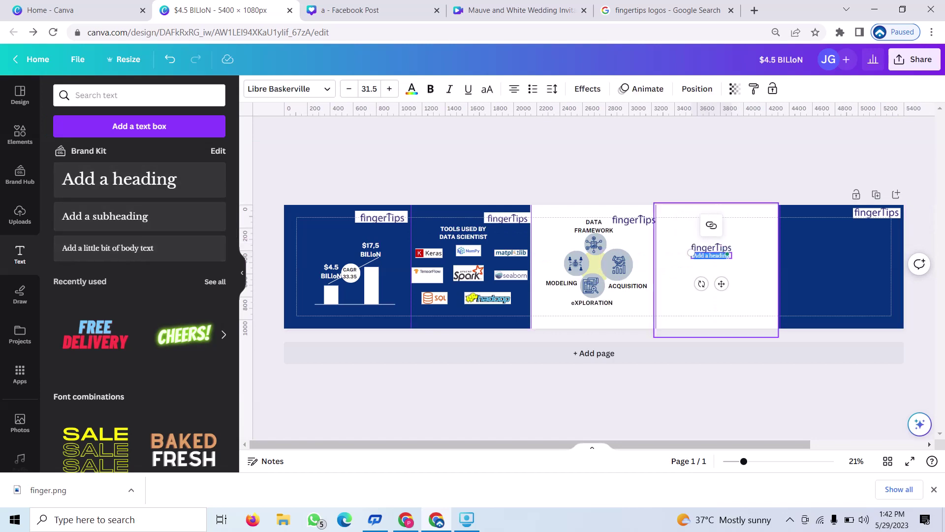
{"action": "left_click_drag", "start_coordinate": [716, 300], "coordinate": [717, 297]}
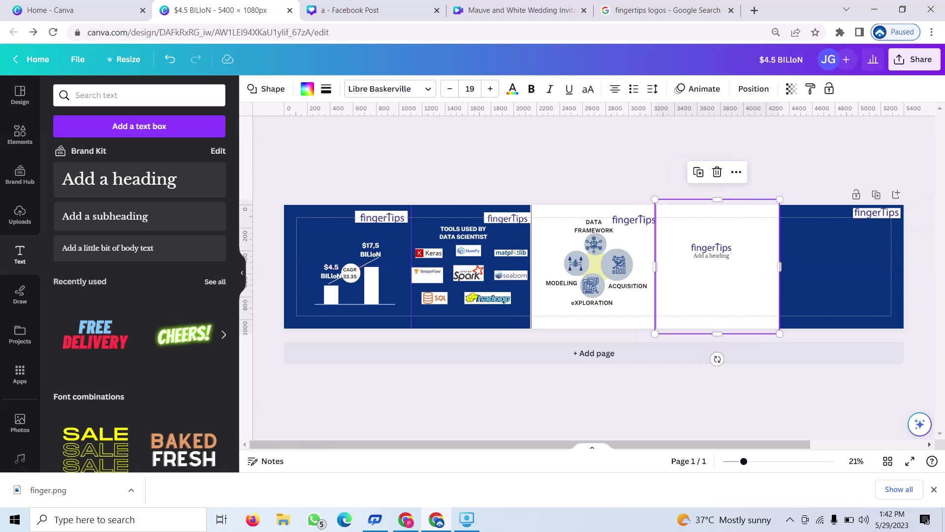
{"action": "left_click", "coordinate": [711, 252]}
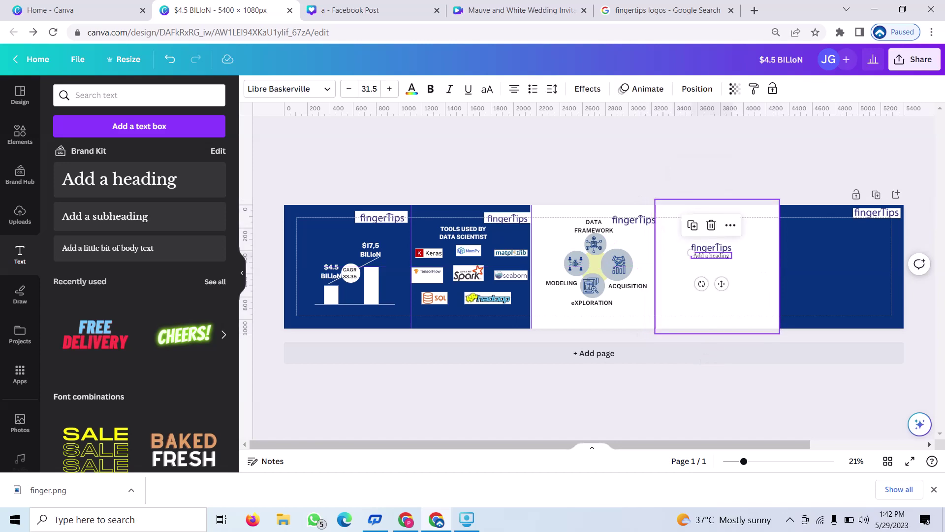
{"action": "left_click_drag", "start_coordinate": [690, 253], "coordinate": [639, 245]}
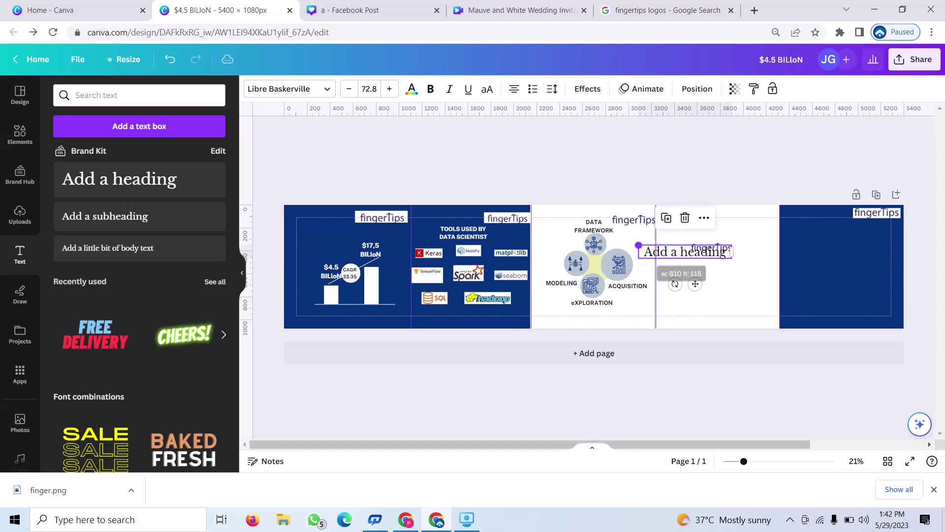
Step: Change the heading to two lines, 'START YOUR' / 'DATA SCIENCE', centred under the logo
{"action": "key", "text": "Return"}
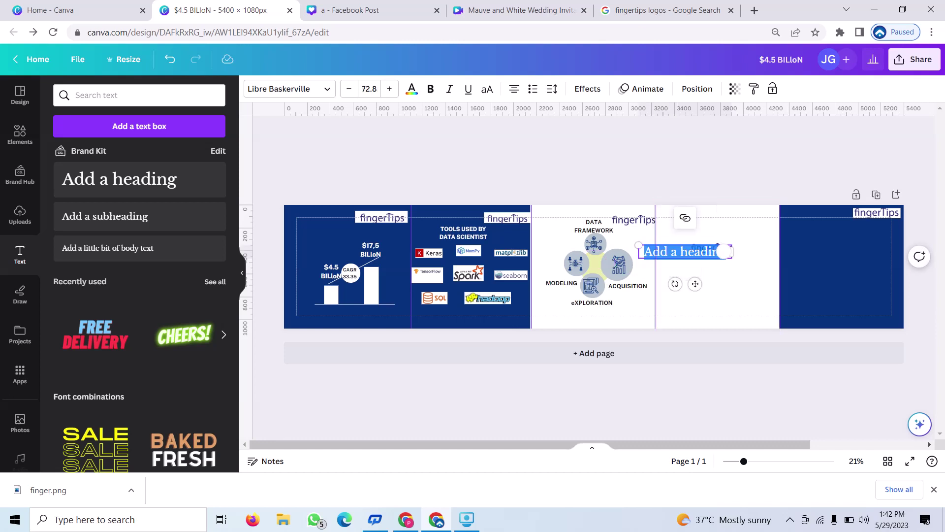
{"action": "key", "text": "BackSpace"}
{"action": "type", "text": "finger"}
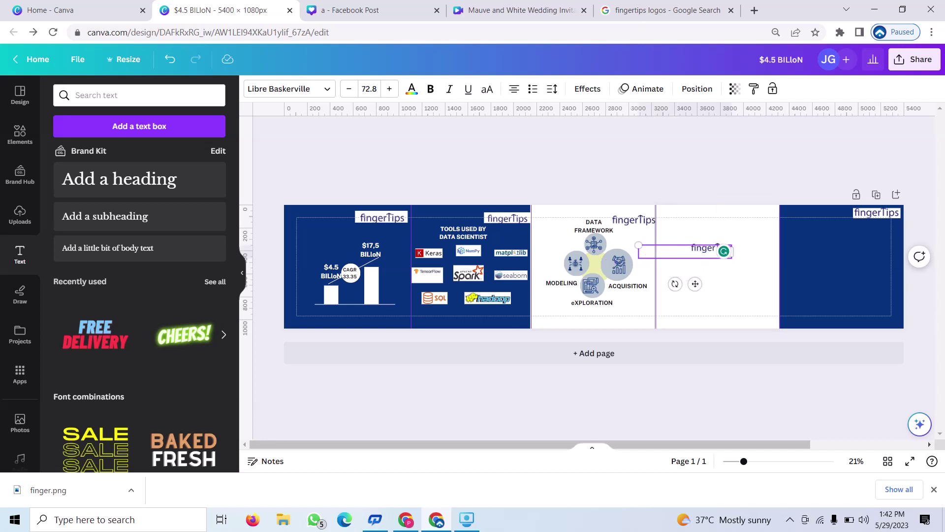
{"action": "type", "text": "S"}
{"action": "type", "text": "TA"}
{"action": "type", "text": "RT"}
{"action": "type", "text": " YOU"}
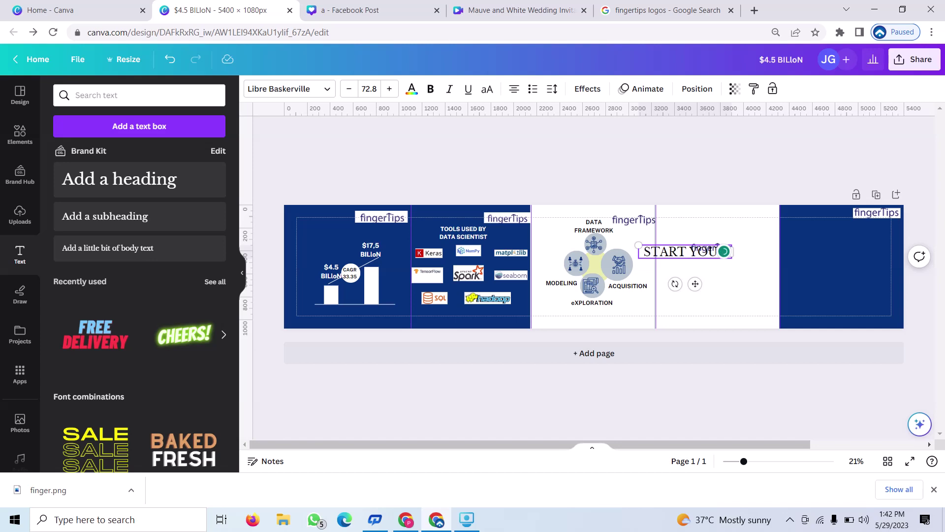
{"action": "type", "text": "R"}
{"action": "key", "text": "Return"}
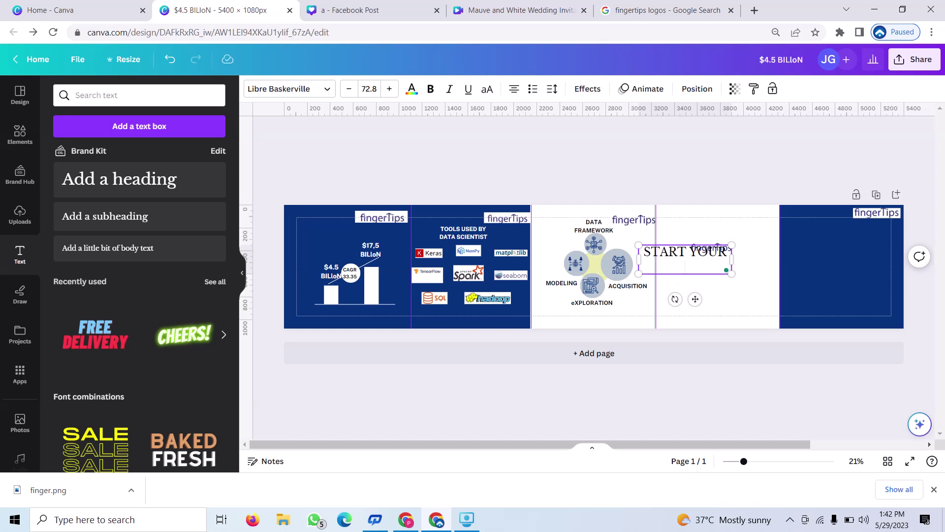
{"action": "type", "text": "DATA"}
{"action": "type", "text": " S"}
{"action": "type", "text": "CIEN"}
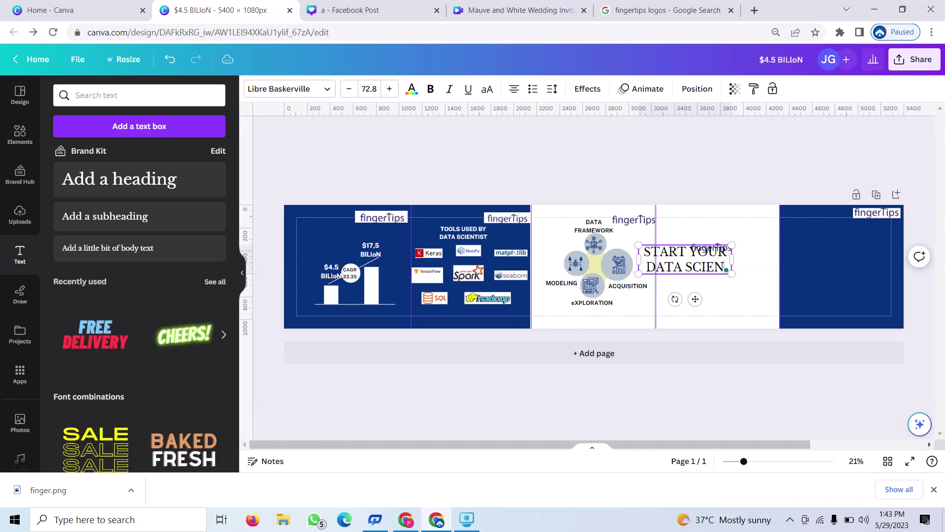
{"action": "type", "text": "CE"}
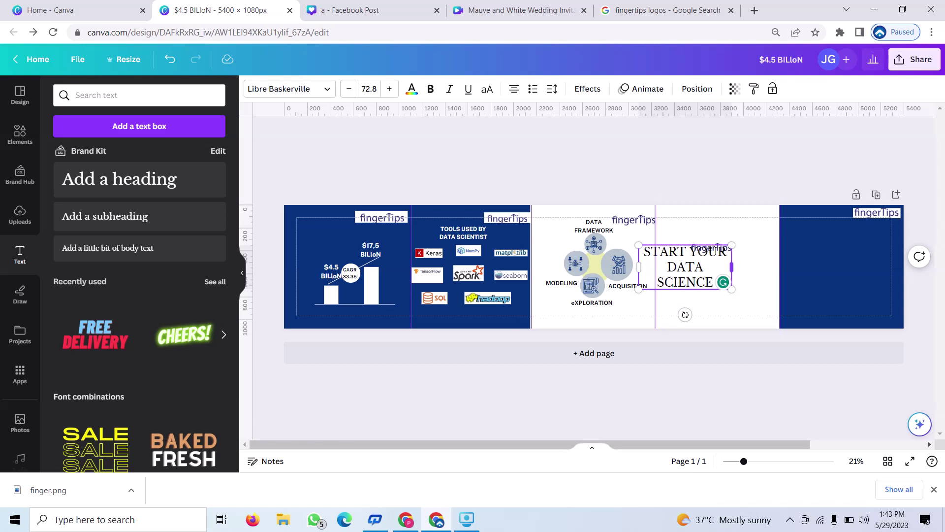
{"action": "left_click_drag", "start_coordinate": [732, 266], "coordinate": [768, 259]}
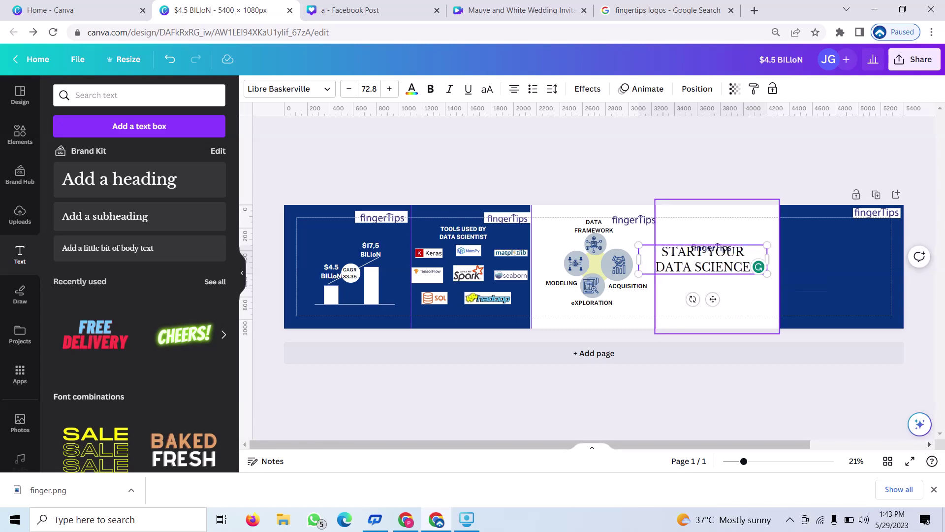
{"action": "left_click_drag", "start_coordinate": [713, 299], "coordinate": [725, 311]}
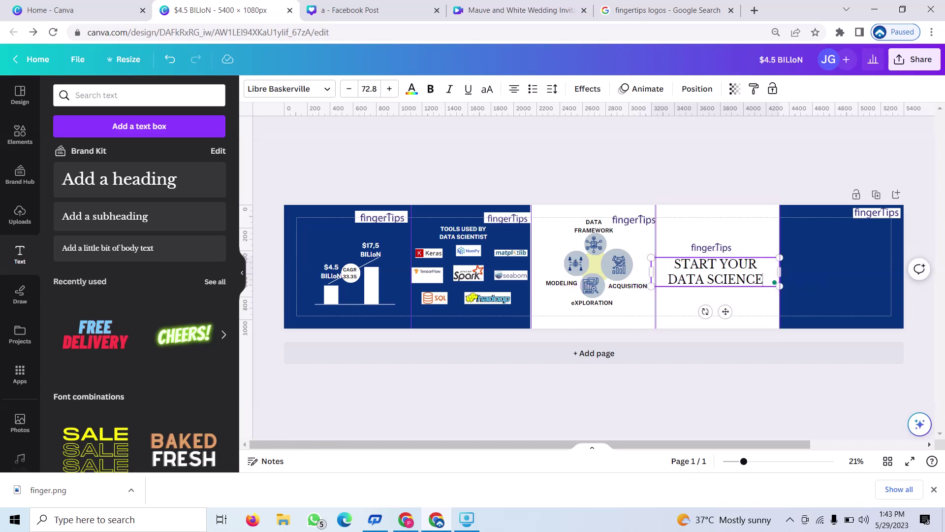
{"action": "key", "text": "shift+Left"}
{"action": "key", "text": "shift+Left"}
{"action": "key", "text": "shift+Left"}
{"action": "key", "text": "shift+Left"}
{"action": "key", "text": "shift+Left"}
{"action": "key", "text": "shift+Left"}
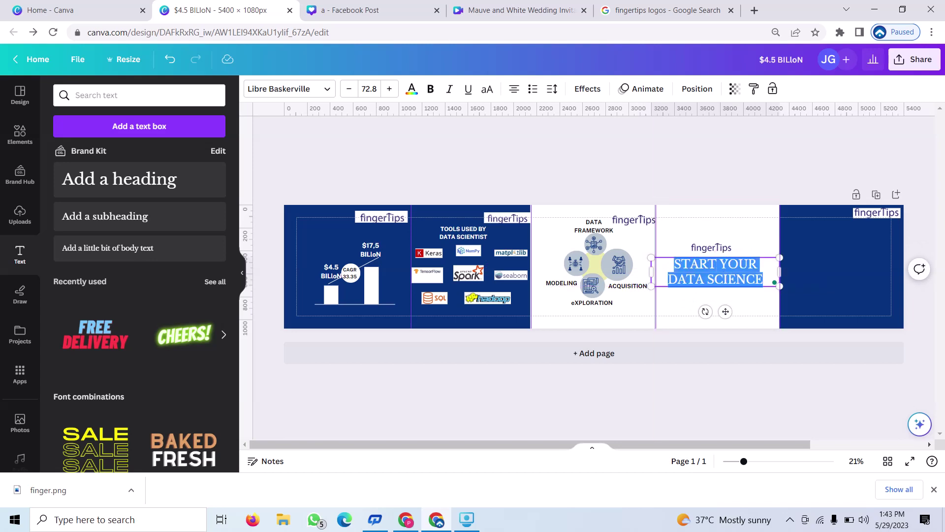
{"action": "key", "text": "ctrl+a"}
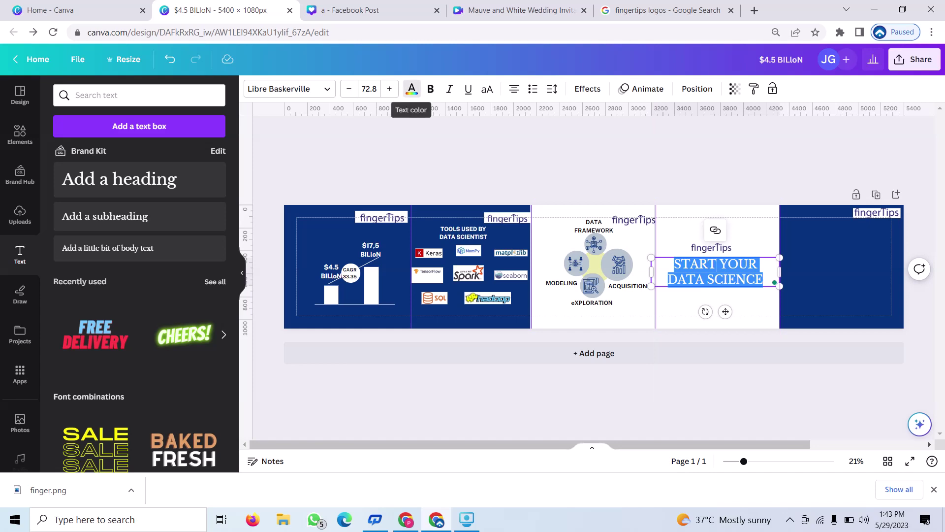
Step: Colour the START YOUR DATA SCIENCE heading with a new custom dark navy, #080F4D
{"action": "left_click", "coordinate": [411, 89]}
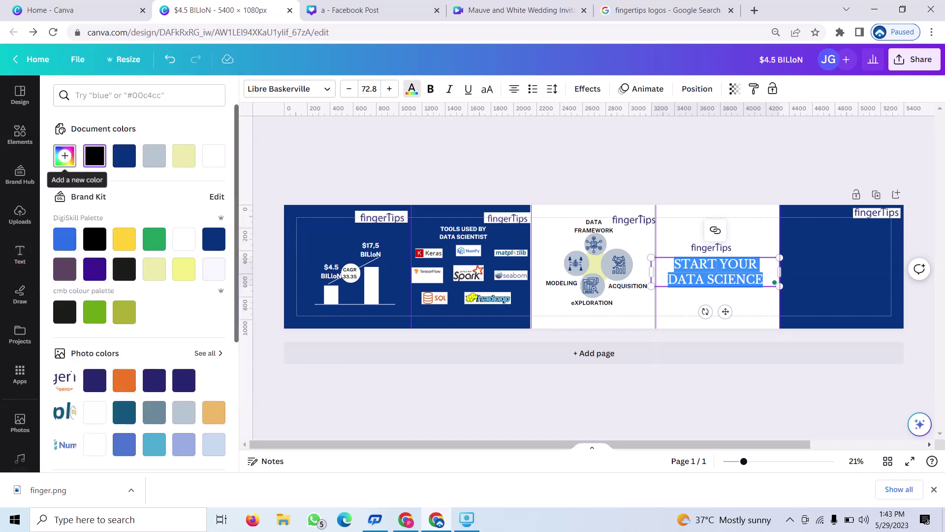
{"action": "left_click", "coordinate": [64, 156]}
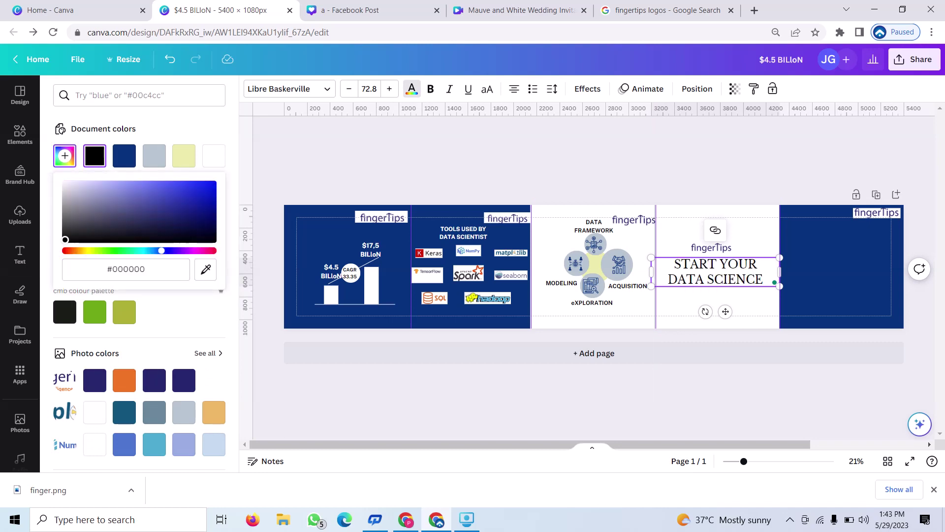
{"action": "left_click", "coordinate": [187, 219]}
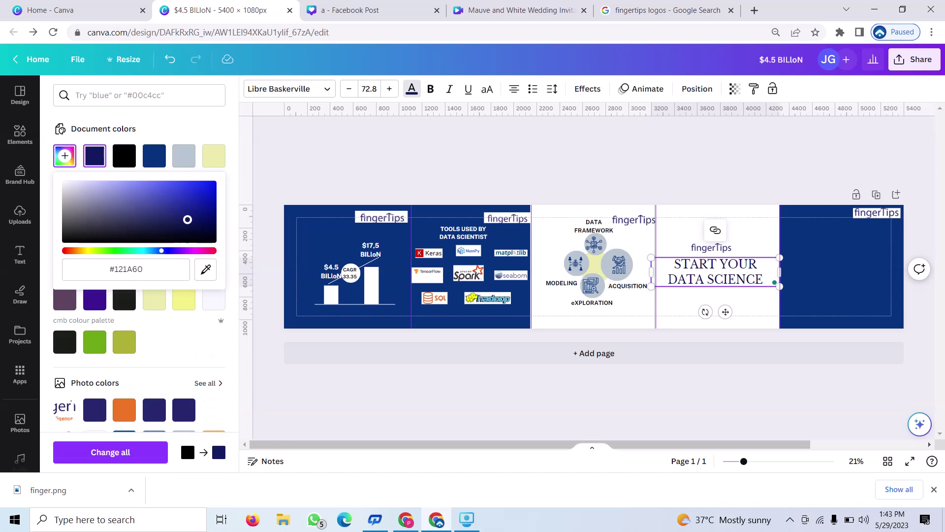
{"action": "left_click_drag", "start_coordinate": [188, 220], "coordinate": [200, 224]}
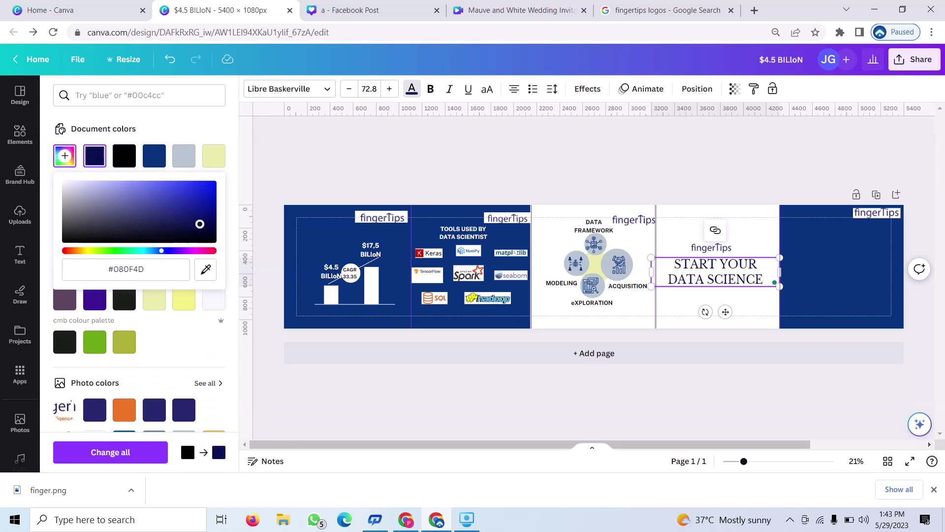
{"action": "key", "text": "Escape"}
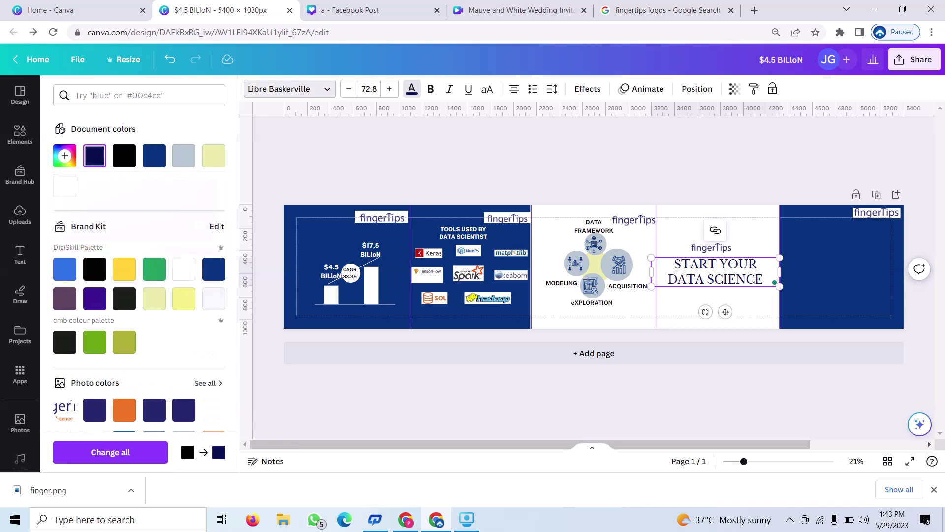
{"action": "left_click", "coordinate": [289, 89]}
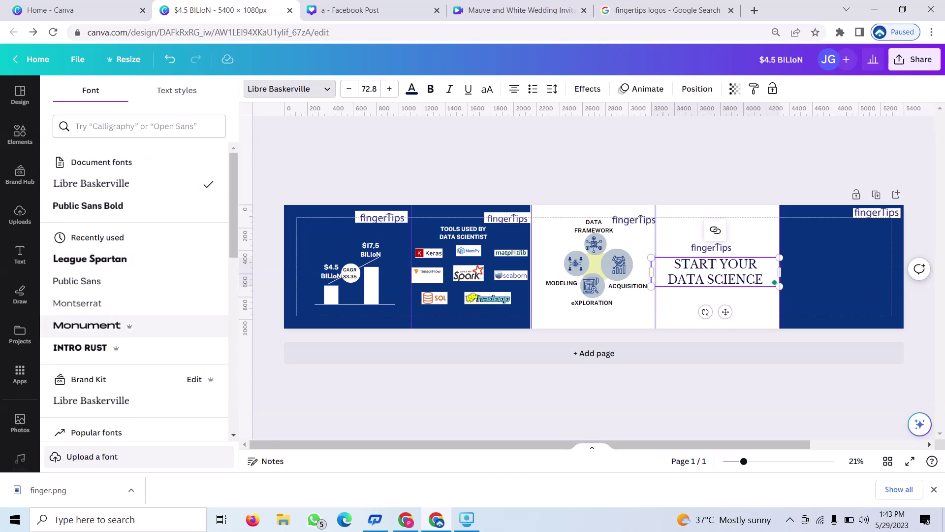
Step: Set the heading in League Spartan from Recently used, then deselect it
{"action": "left_click", "coordinate": [89, 259]}
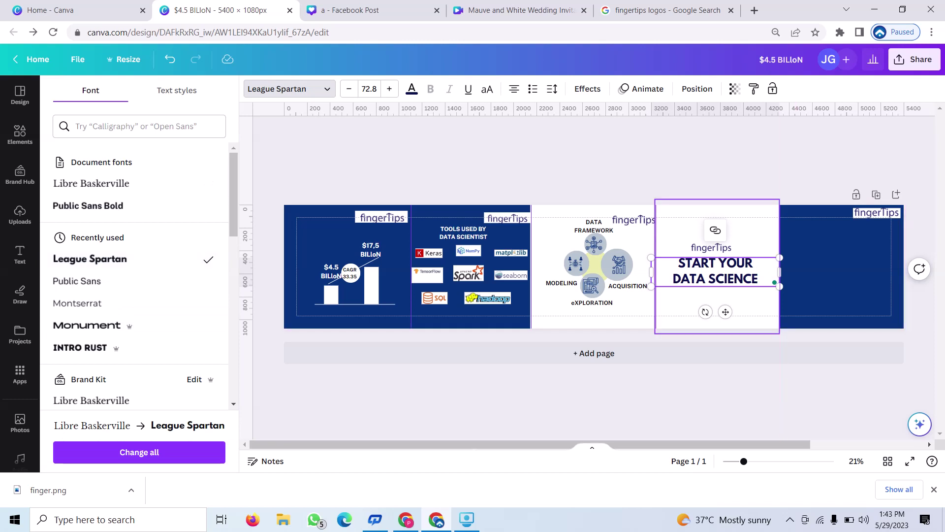
{"action": "key", "text": "Escape"}
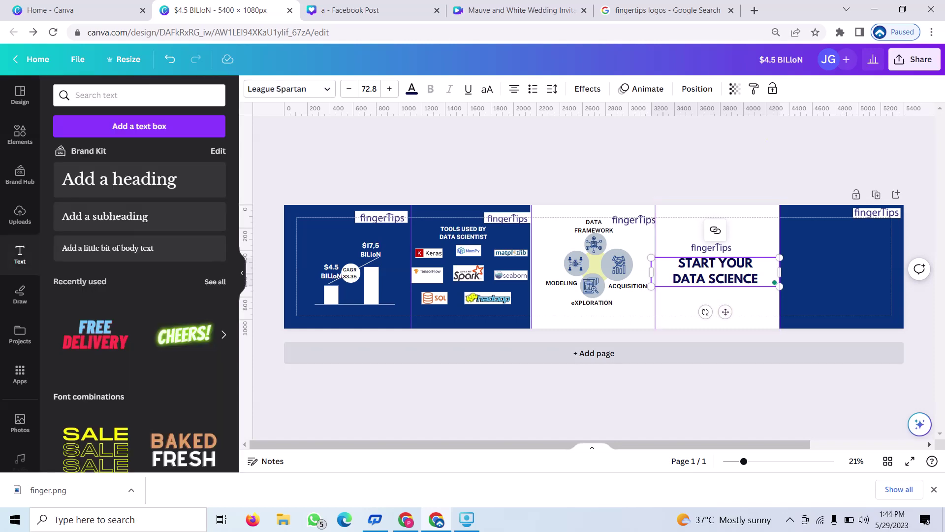
{"action": "key", "text": "Escape"}
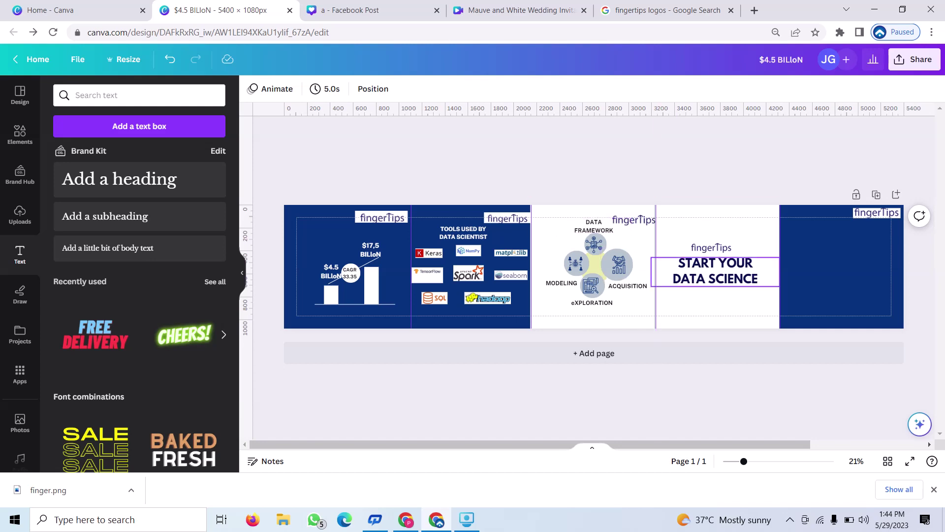
{"action": "left_click", "coordinate": [716, 271]}
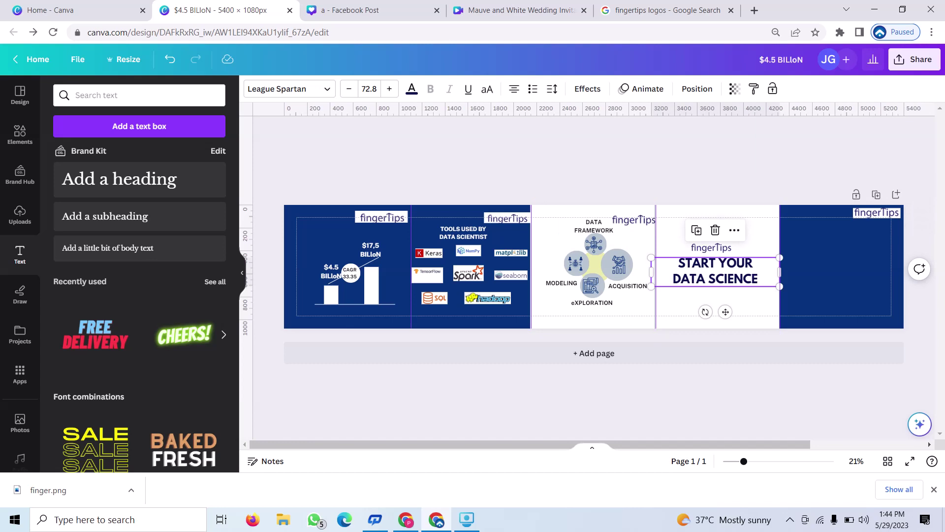
{"action": "key", "text": "Escape"}
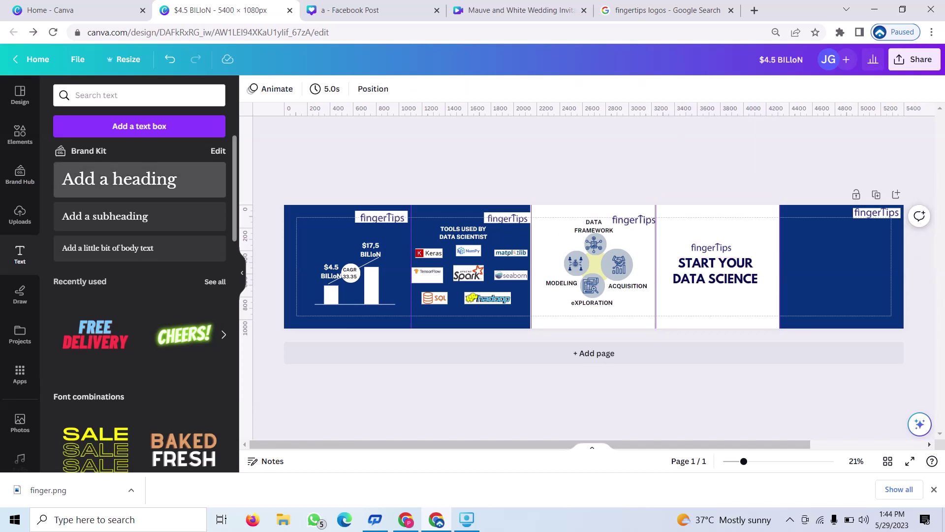
{"action": "left_click", "coordinate": [139, 179]}
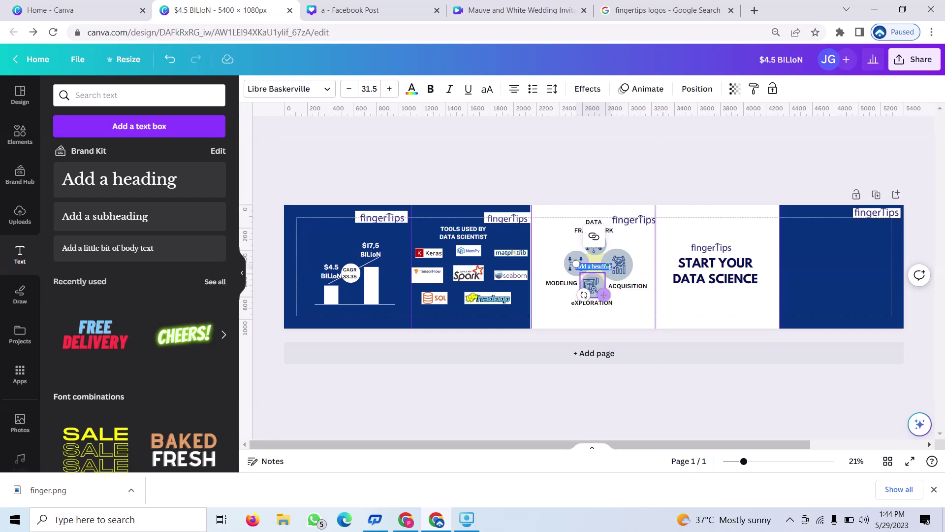
{"action": "left_click_drag", "start_coordinate": [604, 294], "coordinate": [855, 236]}
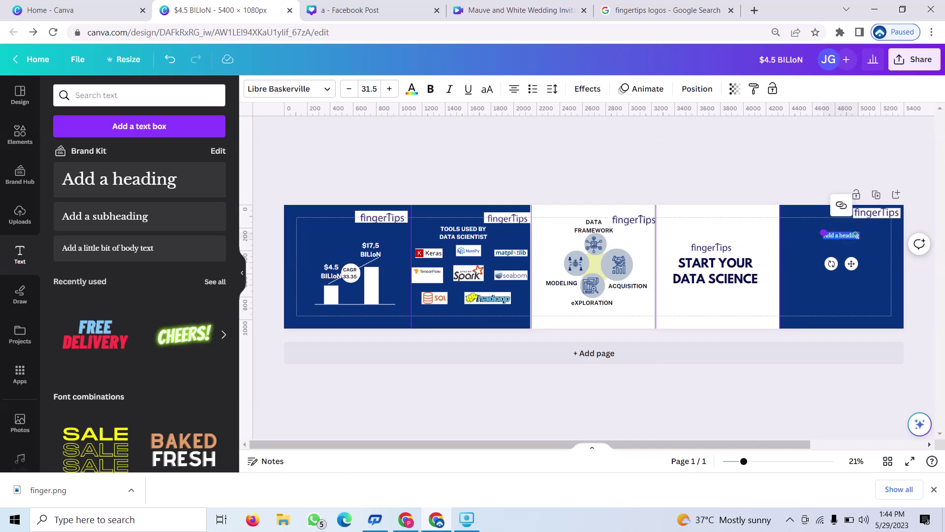
{"action": "left_click_drag", "start_coordinate": [823, 233], "coordinate": [799, 229]}
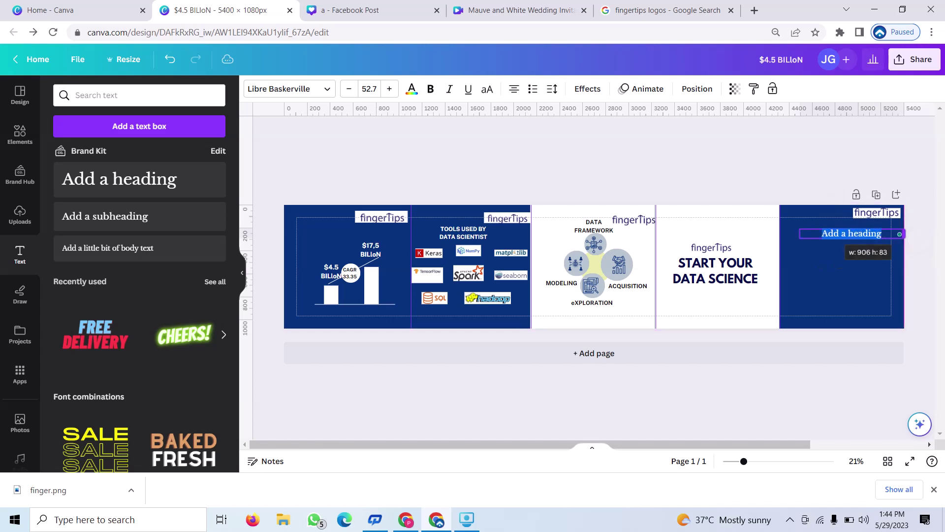
{"action": "key", "text": "Delete"}
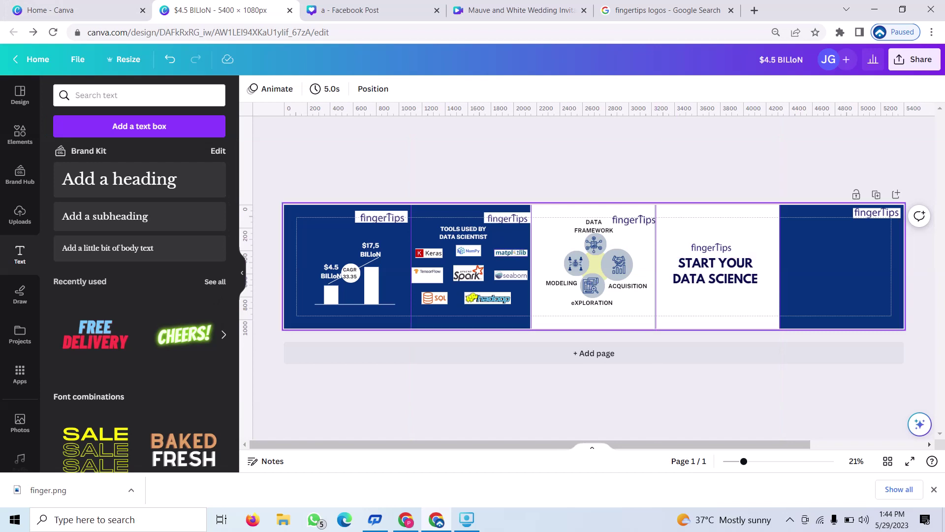
Step: Try an enlarged heading on the fifth slide, delete it, and insert a subheading text box instead
{"action": "left_click", "coordinate": [118, 179]}
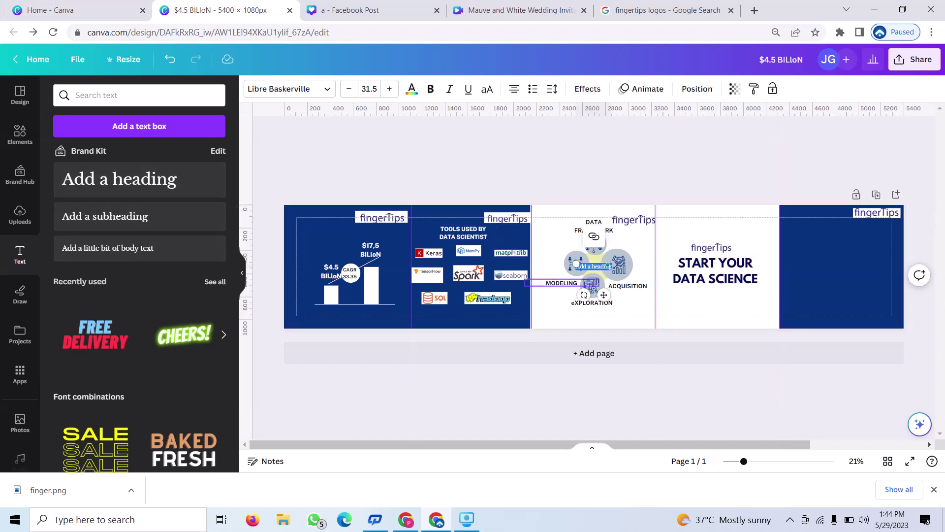
{"action": "mouse_move", "coordinate": [604, 295]}
{"action": "left_mouse_down"}
{"action": "mouse_move", "coordinate": [864, 269]}
{"action": "mouse_move", "coordinate": [846, 269]}
{"action": "left_mouse_up"}
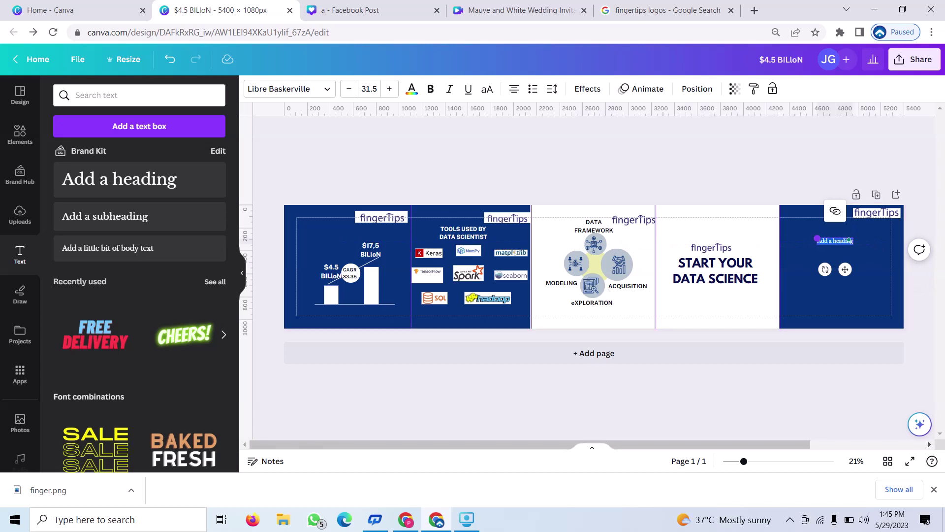
{"action": "left_click_drag", "start_coordinate": [817, 239], "coordinate": [797, 236]}
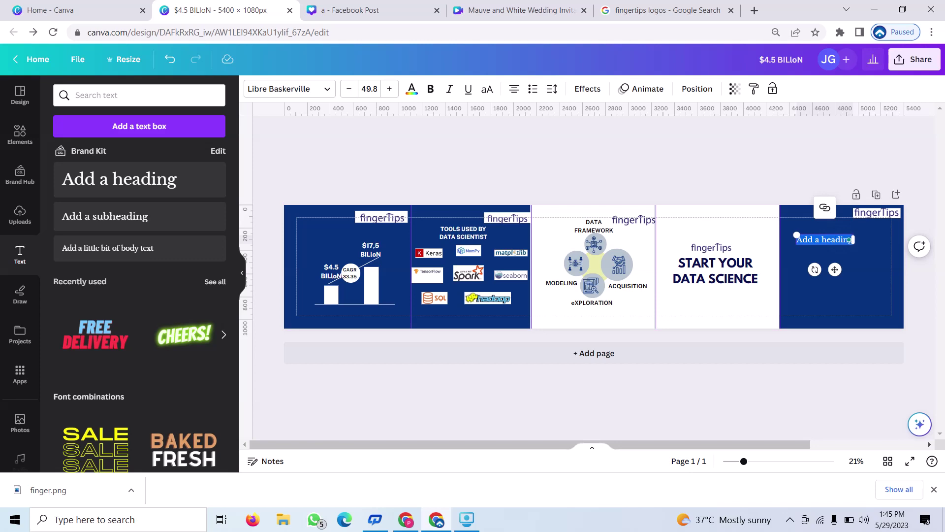
{"action": "left_click_drag", "start_coordinate": [849, 240], "coordinate": [881, 241]}
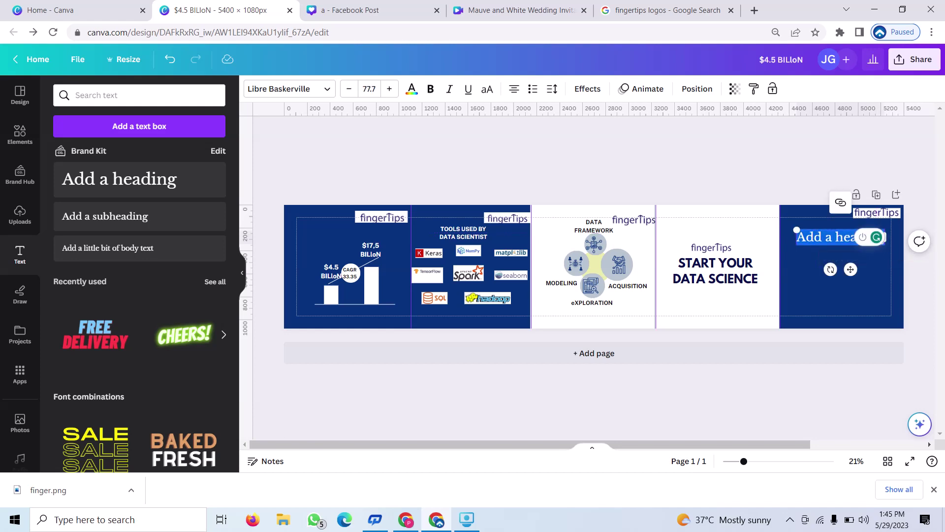
{"action": "left_click_drag", "start_coordinate": [881, 240], "coordinate": [912, 237]}
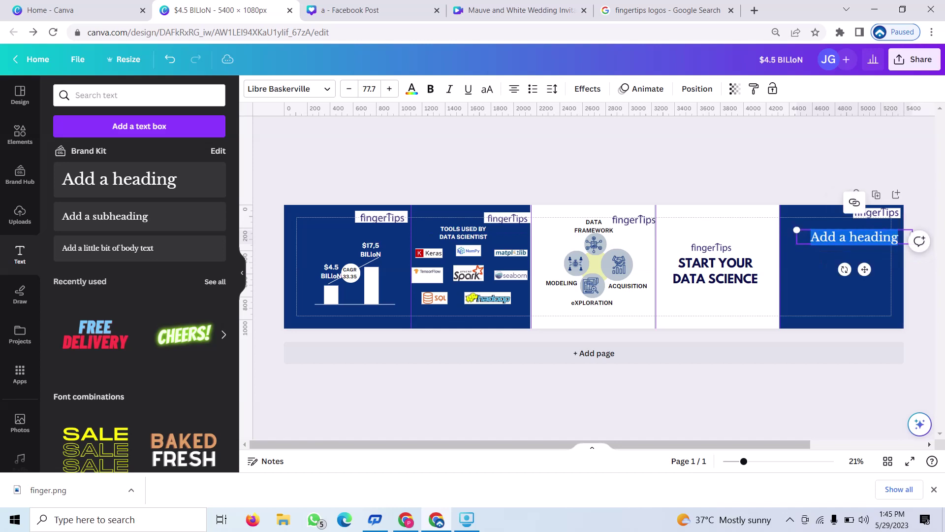
{"action": "key", "text": "Delete"}
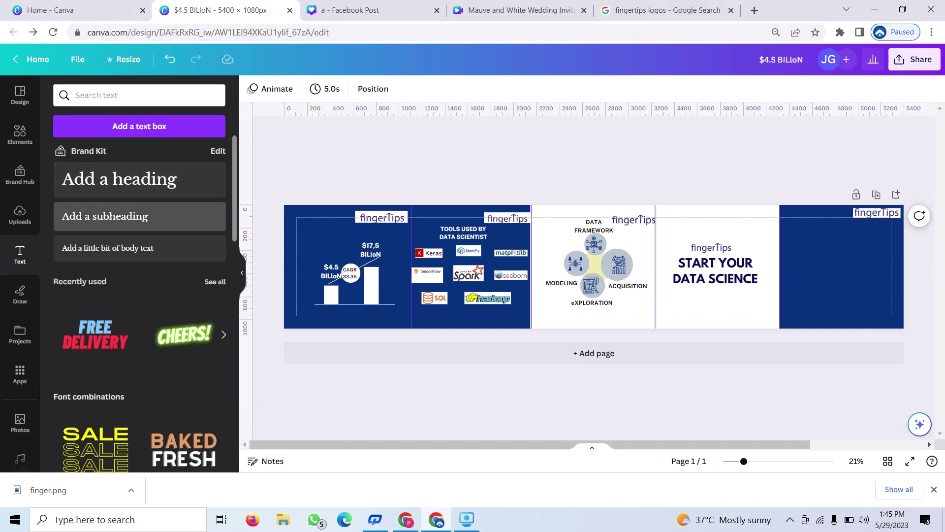
{"action": "left_click", "coordinate": [105, 216]}
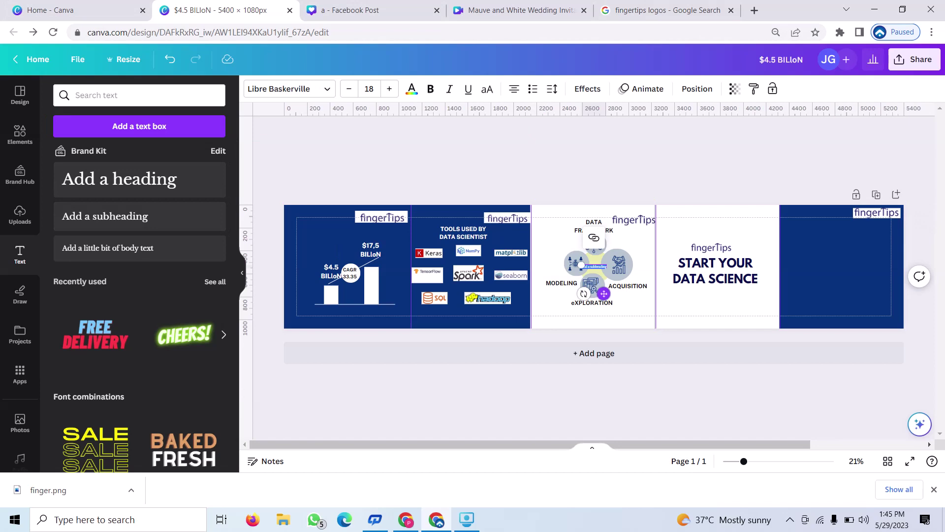
Step: Move the text box onto the dark fifth slide, enlarge it and make it read 'DIFFERENT JOB'
{"action": "left_click_drag", "start_coordinate": [604, 293], "coordinate": [862, 261]}
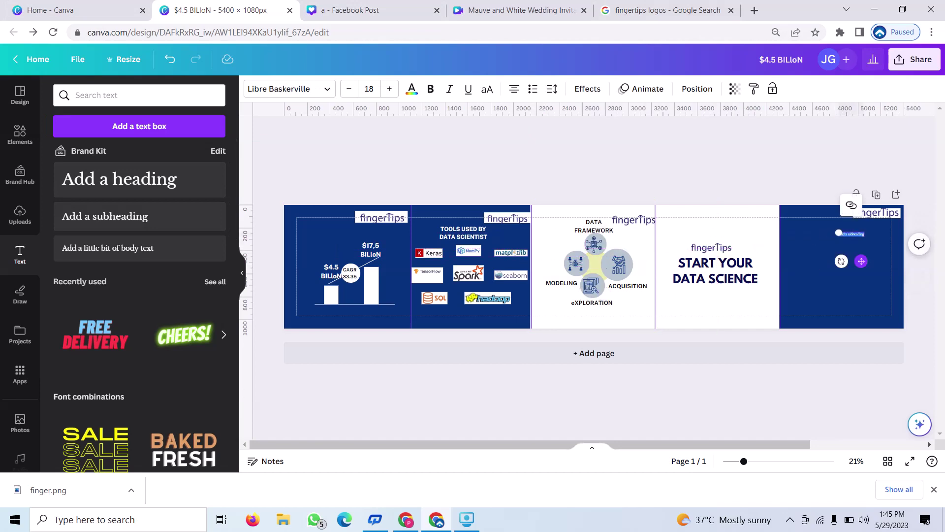
{"action": "left_click_drag", "start_coordinate": [838, 230], "coordinate": [767, 223]}
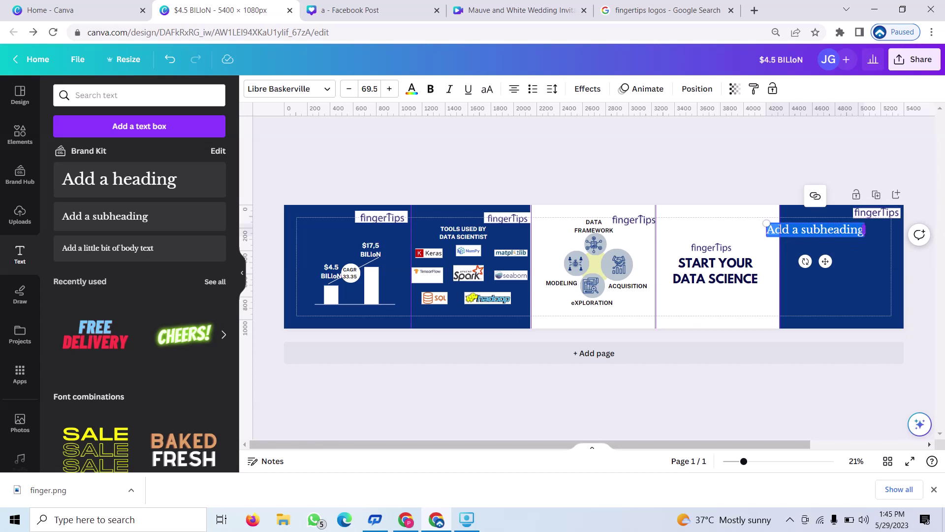
{"action": "key", "text": "BackSpace"}
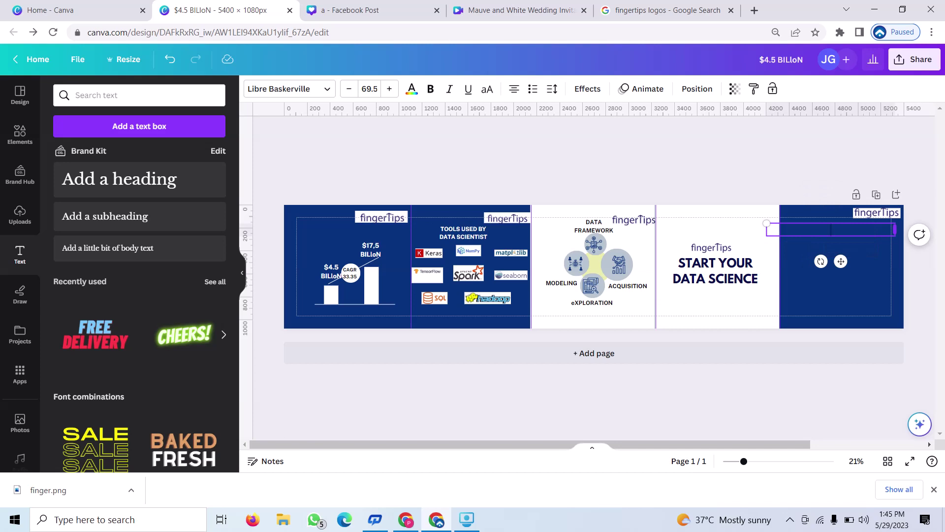
{"action": "type", "text": "d"}
{"action": "key", "text": "BackSpace"}
{"action": "type", "text": "DIFFERE"}
{"action": "type", "text": "NT"}
{"action": "type", "text": " JO"}
{"action": "type", "text": "B"}
{"action": "left_click_drag", "start_coordinate": [879, 230], "coordinate": [783, 229]}
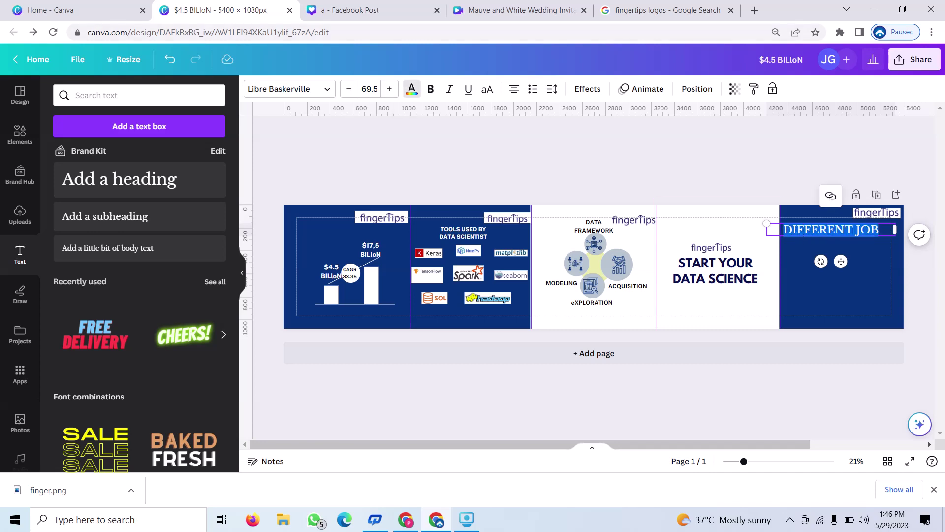
Step: Make the DIFFERENT JOB heading white in the League Spartan font
{"action": "left_click", "coordinate": [412, 89]}
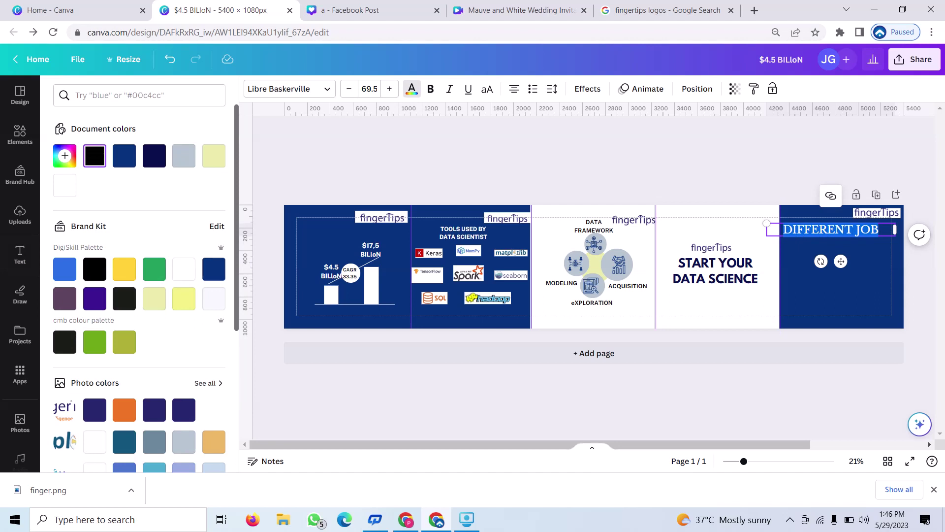
{"action": "left_click", "coordinate": [184, 269]}
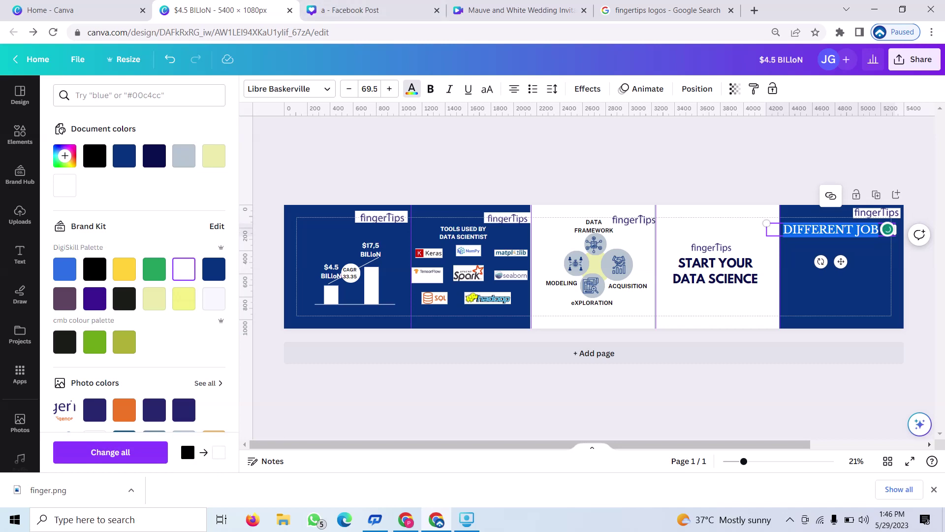
{"action": "key", "text": "ctrl+shift+f"}
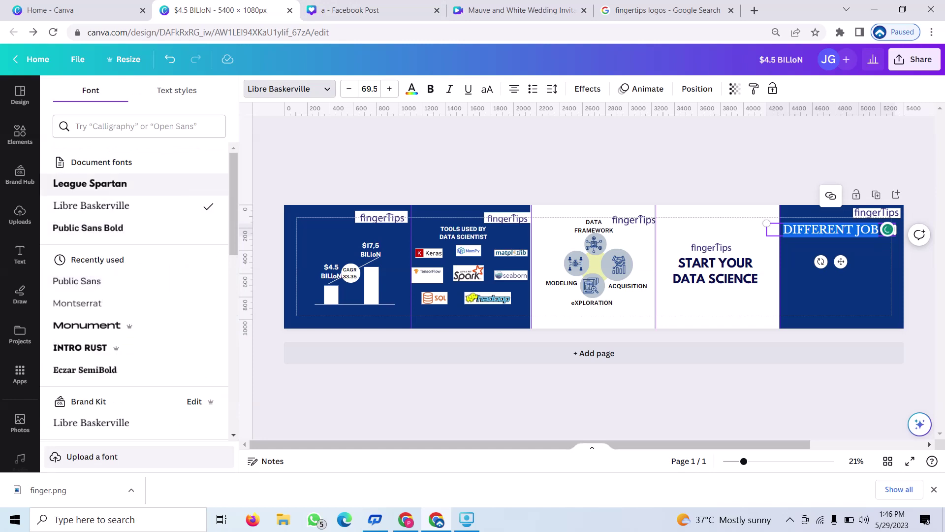
{"action": "left_click", "coordinate": [90, 183]}
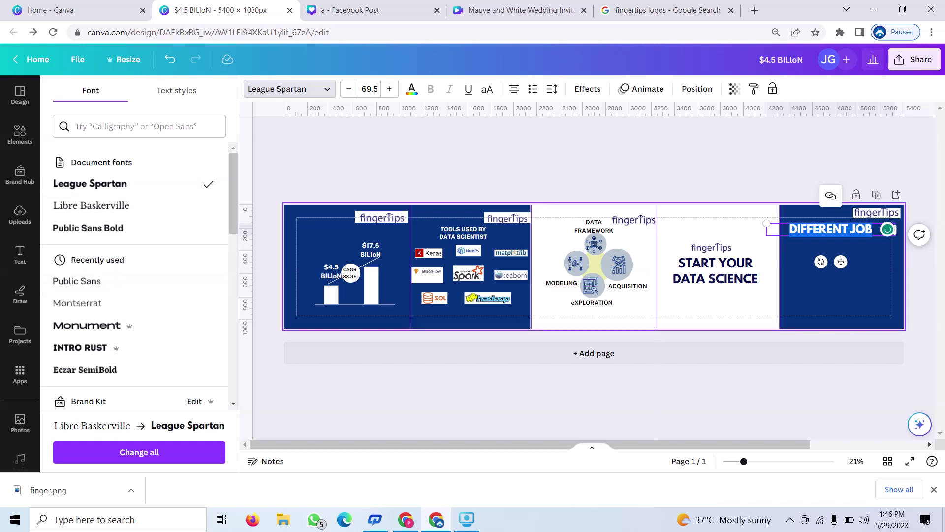
{"action": "key", "text": "Escape"}
{"action": "key", "text": "Escape"}
Step: Shrink the heading to size 44.8 and align it near the top of the slide
{"action": "left_click", "coordinate": [768, 227]}
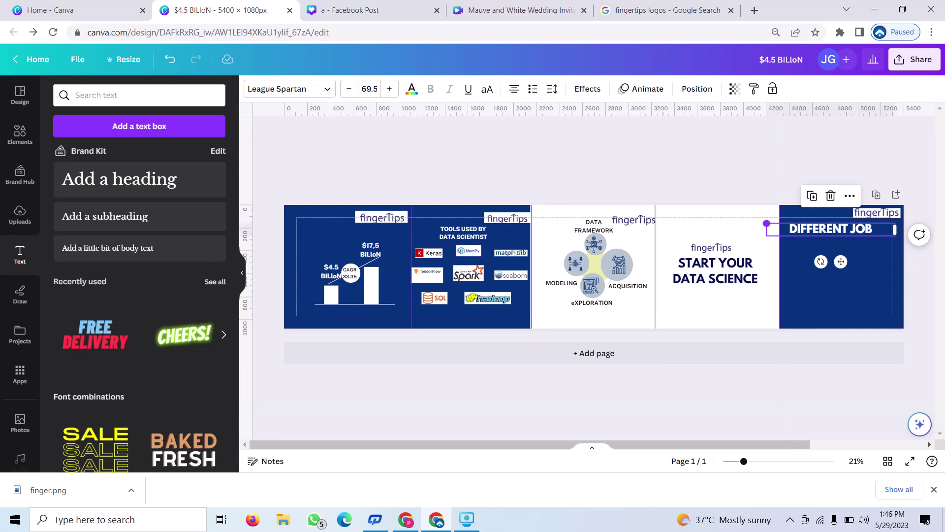
{"action": "left_click_drag", "start_coordinate": [767, 223], "coordinate": [813, 228]}
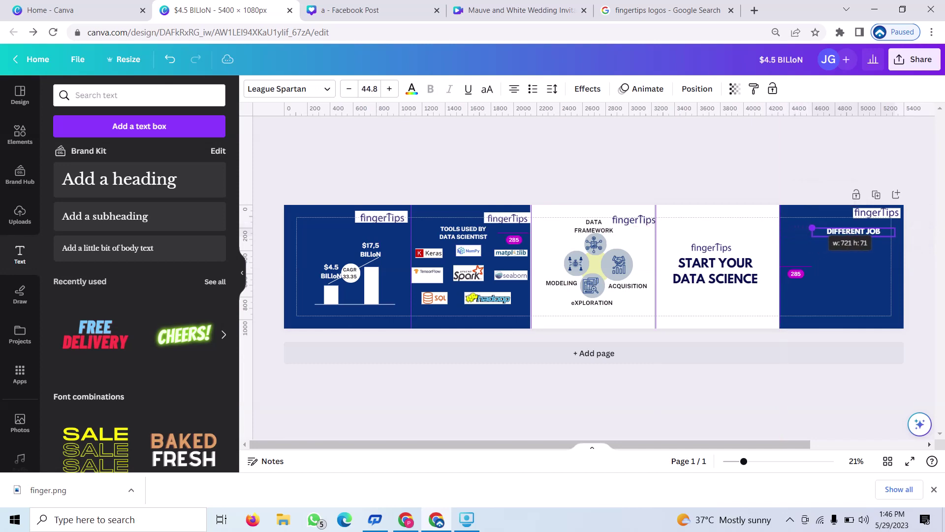
{"action": "left_click_drag", "start_coordinate": [813, 230], "coordinate": [795, 228]}
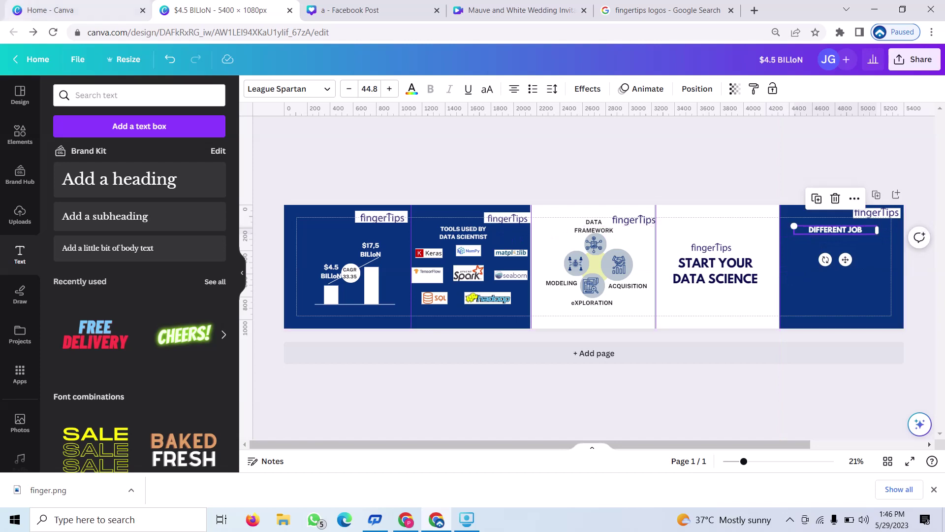
Step: Search the elements library for DATA ENGINEER, replacing the previous search
{"action": "left_click", "coordinate": [19, 134]}
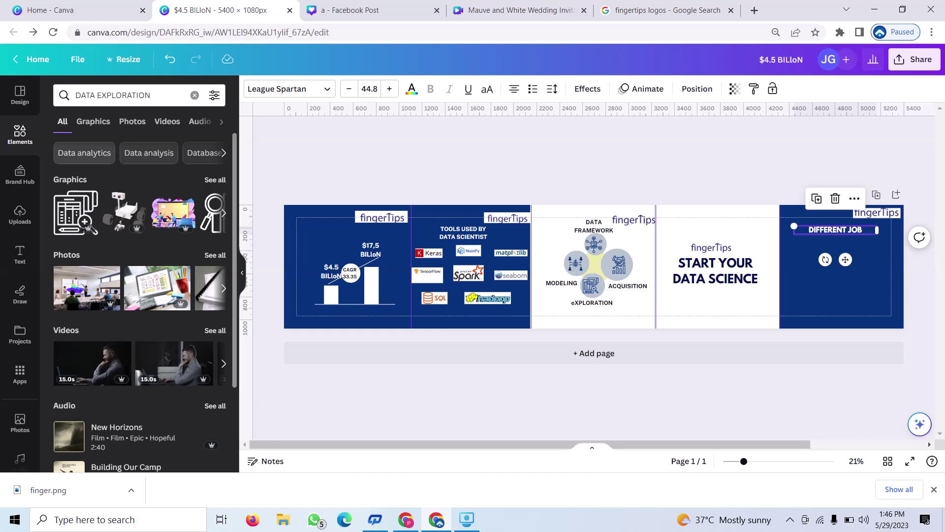
{"action": "left_click", "coordinate": [194, 95]}
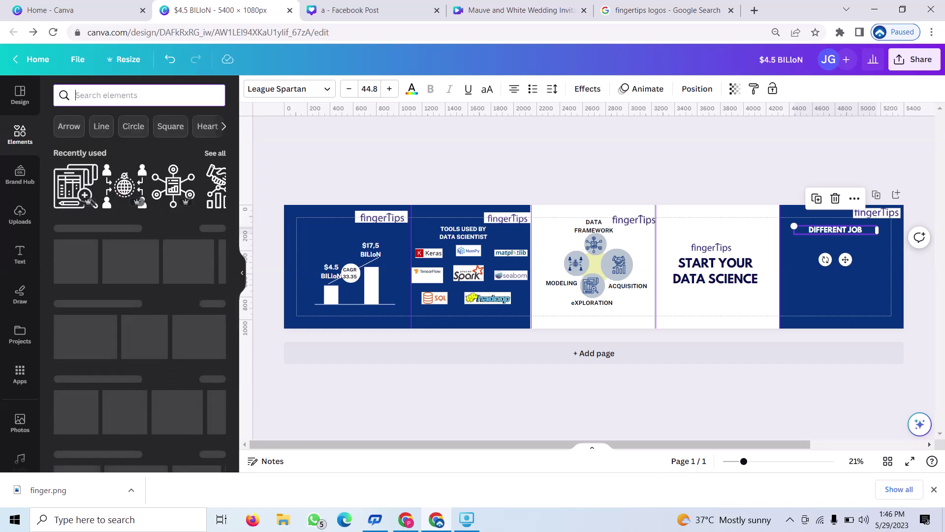
{"action": "type", "text": "DA"}
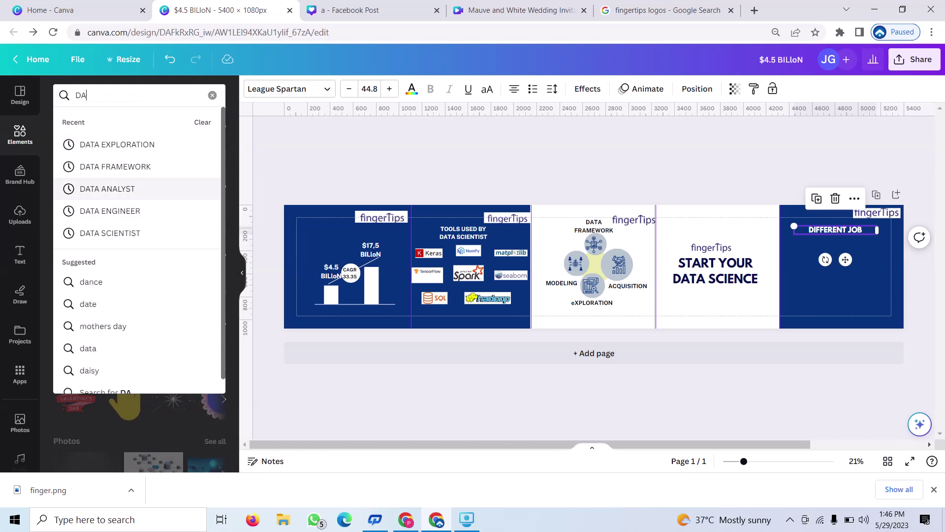
{"action": "left_click", "coordinate": [110, 211]}
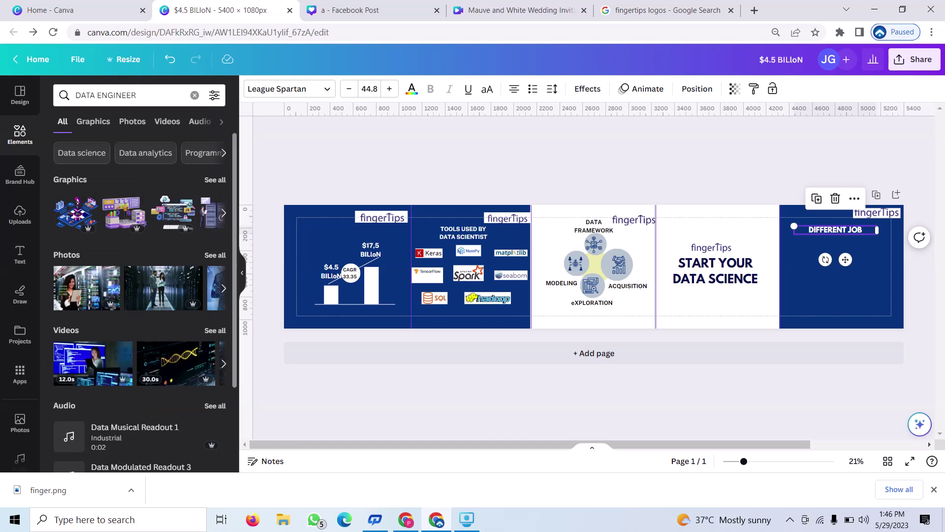
Step: Browse all DATA ENGINEER graphic results for a suitable icon
{"action": "left_click", "coordinate": [224, 213]}
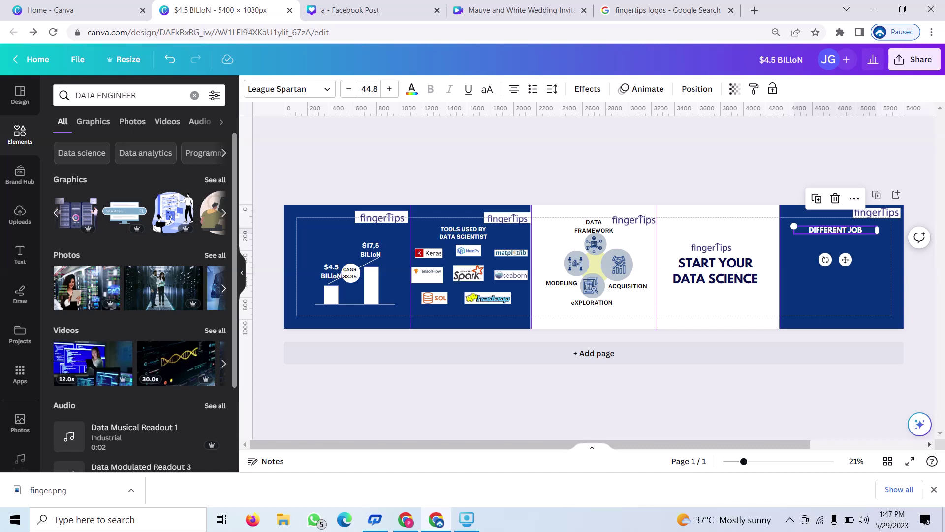
{"action": "left_click", "coordinate": [224, 213]}
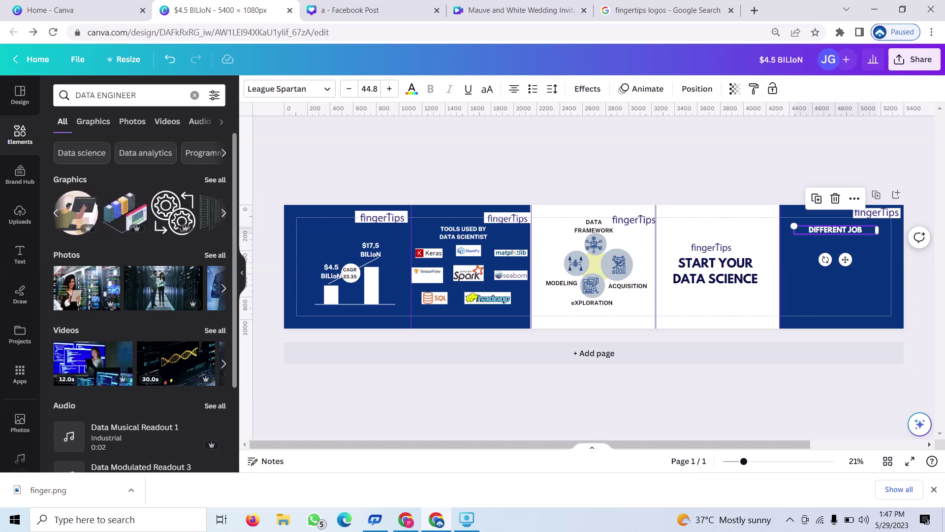
{"action": "left_click", "coordinate": [223, 213]}
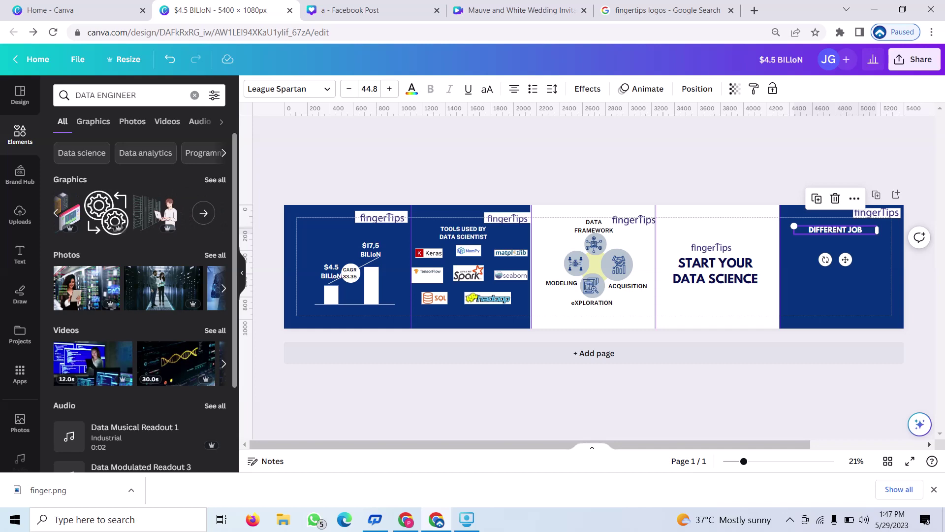
{"action": "left_click", "coordinate": [203, 213]}
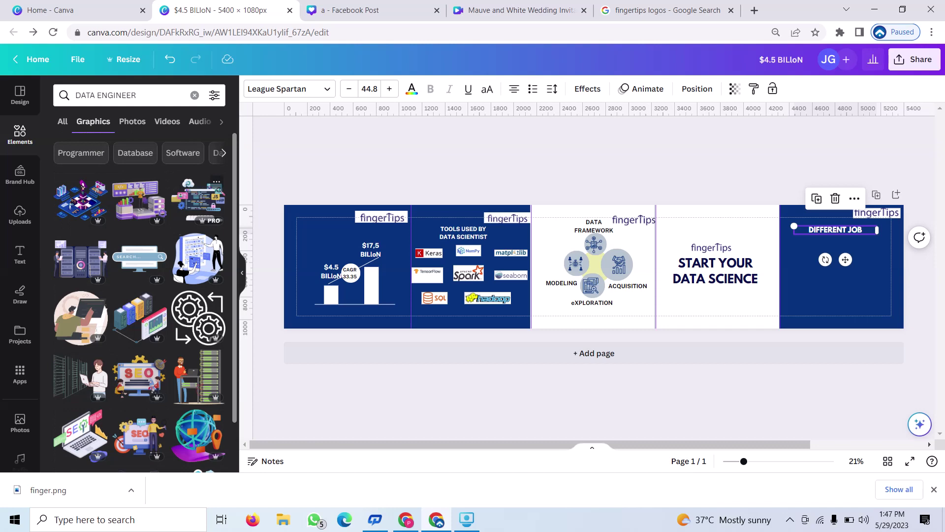
{"action": "scroll", "coordinate": [202, 202], "scroll_direction": "down", "scroll_amount": 1}
{"action": "scroll", "coordinate": [202, 202], "scroll_direction": "down", "scroll_amount": 1}
{"action": "scroll", "coordinate": [202, 202], "scroll_direction": "down", "scroll_amount": 1}
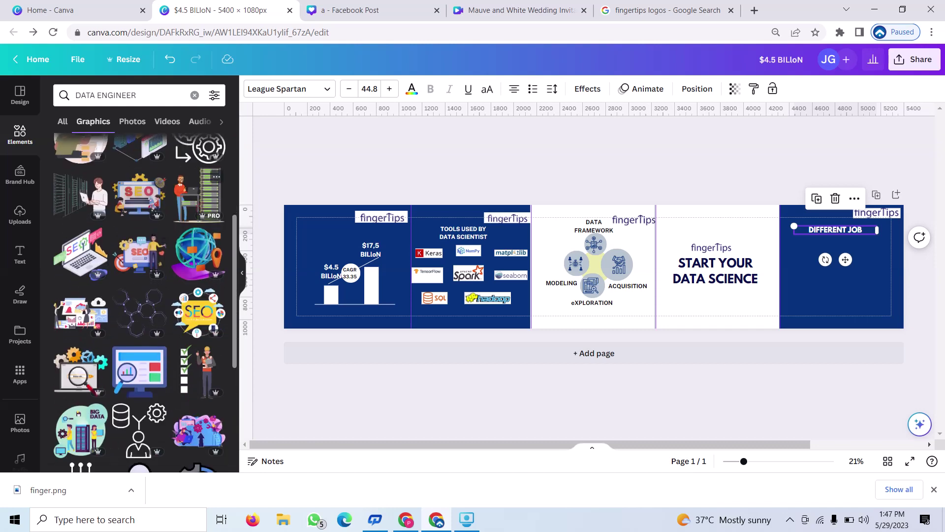
{"action": "scroll", "coordinate": [202, 201], "scroll_direction": "down", "scroll_amount": 2}
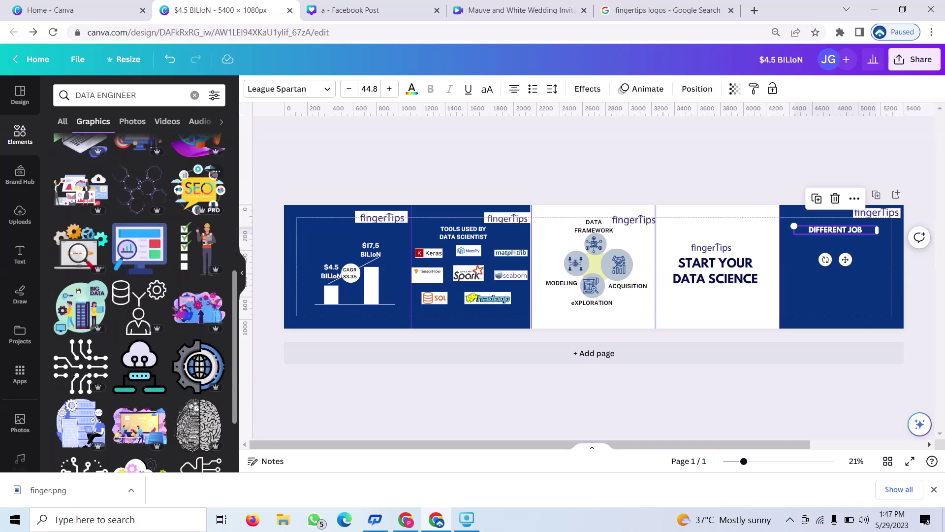
{"action": "scroll", "coordinate": [202, 192], "scroll_direction": "up", "scroll_amount": 1}
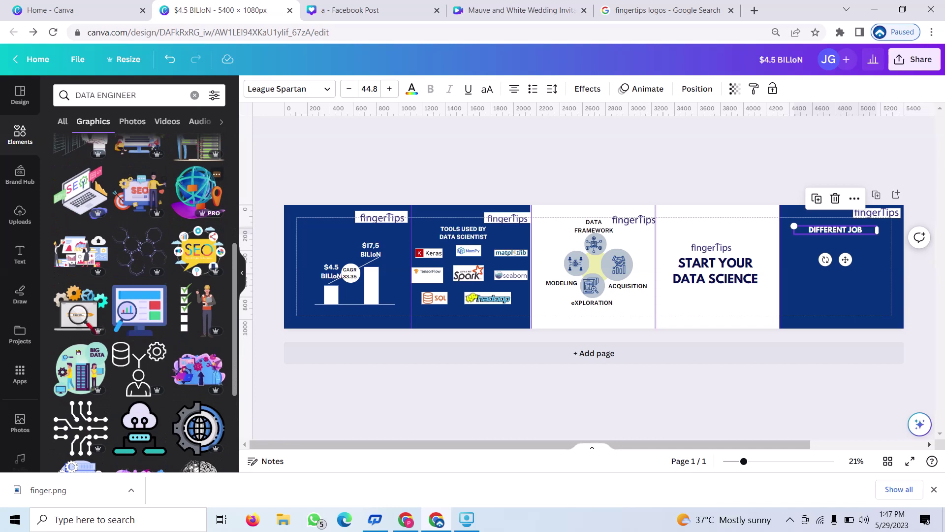
{"action": "scroll", "coordinate": [143, 266], "scroll_direction": "down", "scroll_amount": 3}
{"action": "scroll", "coordinate": [142, 266], "scroll_direction": "down", "scroll_amount": 2}
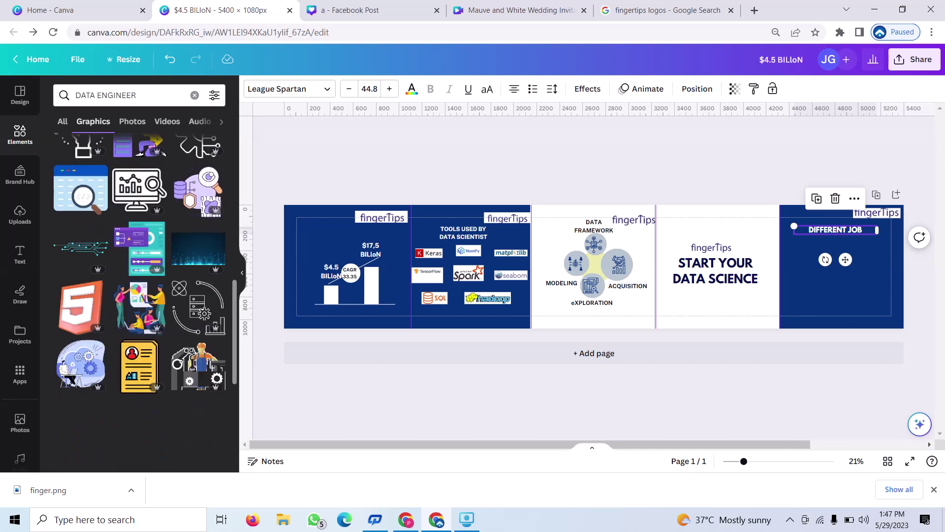
{"action": "scroll", "coordinate": [140, 295], "scroll_direction": "down", "scroll_amount": 2}
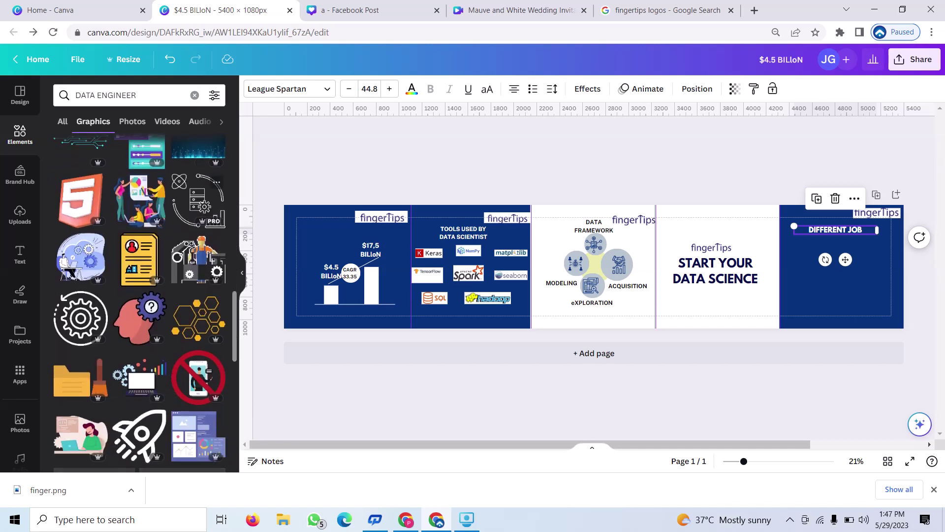
{"action": "scroll", "coordinate": [212, 188], "scroll_direction": "down", "scroll_amount": 2}
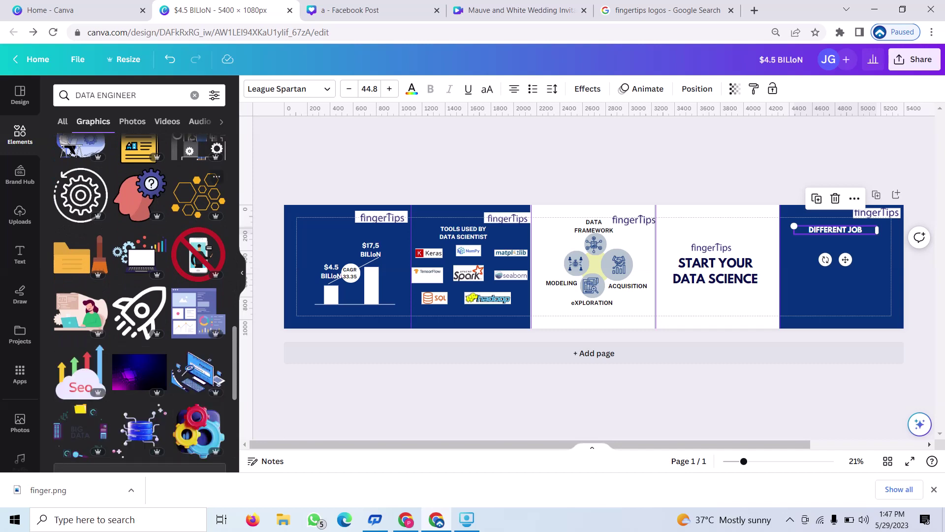
{"action": "scroll", "coordinate": [212, 197], "scroll_direction": "down", "scroll_amount": 2}
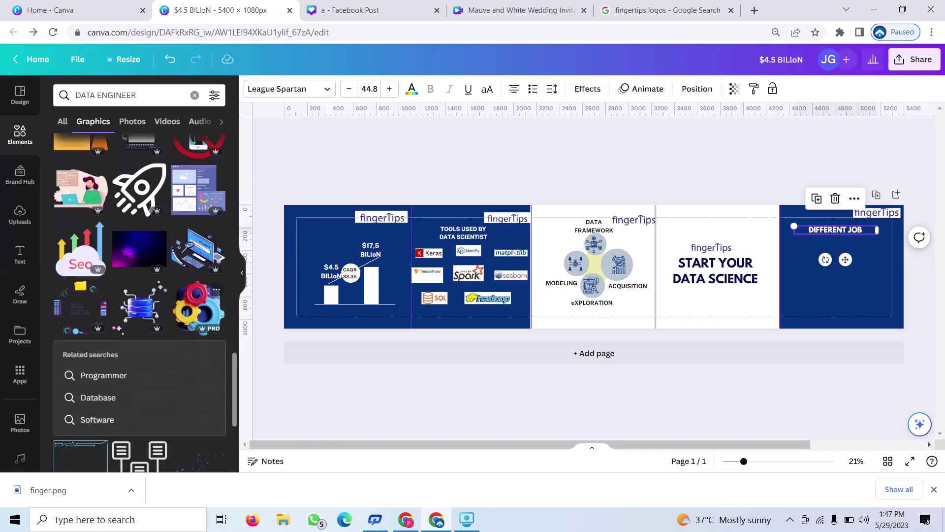
{"action": "scroll", "coordinate": [139, 303], "scroll_direction": "up", "scroll_amount": 2}
{"action": "scroll", "coordinate": [139, 303], "scroll_direction": "up", "scroll_amount": 1}
{"action": "scroll", "coordinate": [139, 302], "scroll_direction": "up", "scroll_amount": 2}
{"action": "scroll", "coordinate": [140, 303], "scroll_direction": "up", "scroll_amount": 1}
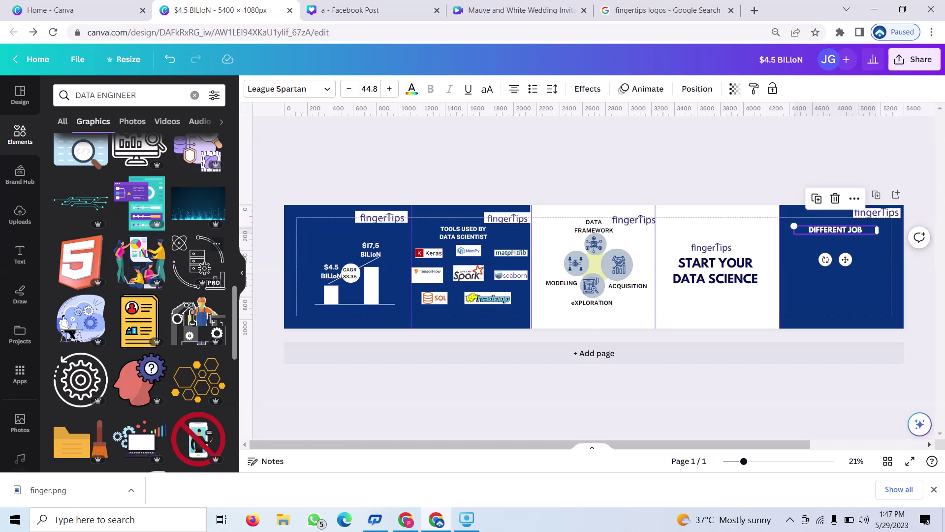
Step: Add the circular data-engineer graphic to the last slide and shrink it to 152 px
{"action": "left_click", "coordinate": [198, 261]}
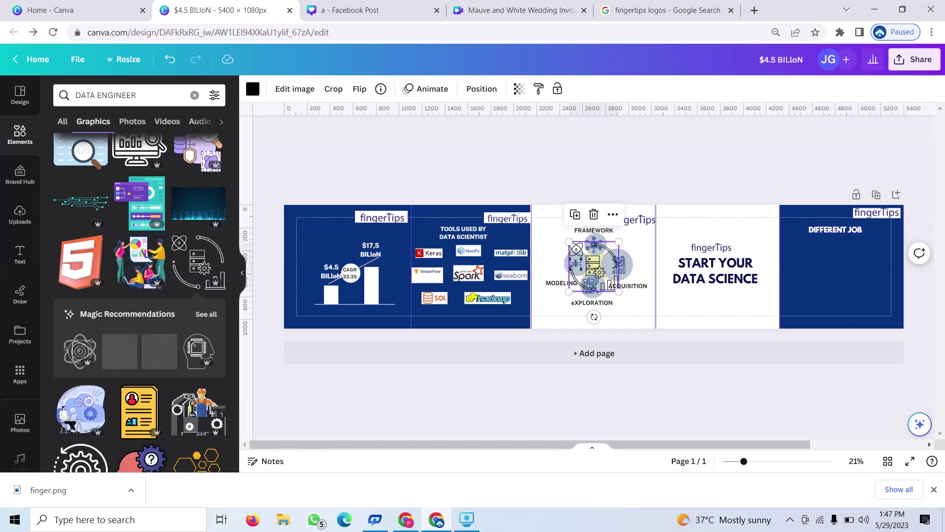
{"action": "left_click_drag", "start_coordinate": [594, 266], "coordinate": [834, 268]}
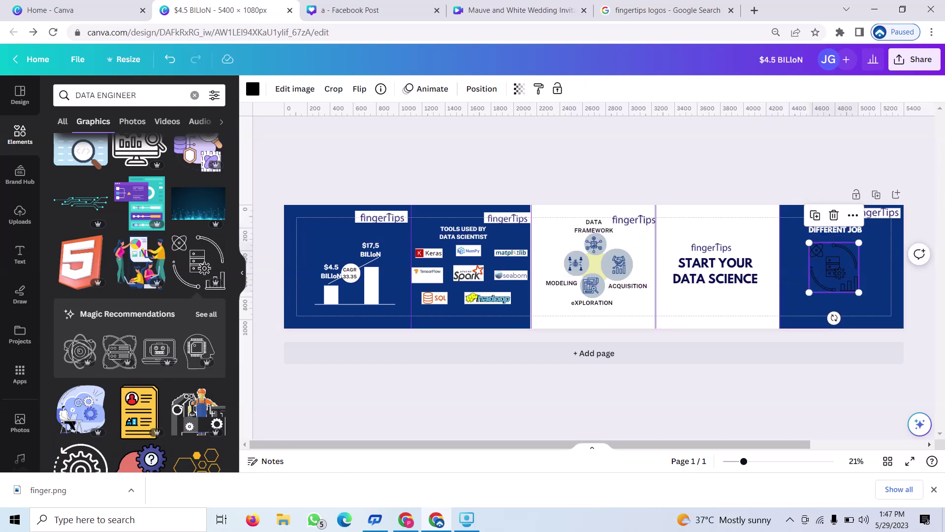
{"action": "left_click_drag", "start_coordinate": [859, 243], "coordinate": [827, 275]}
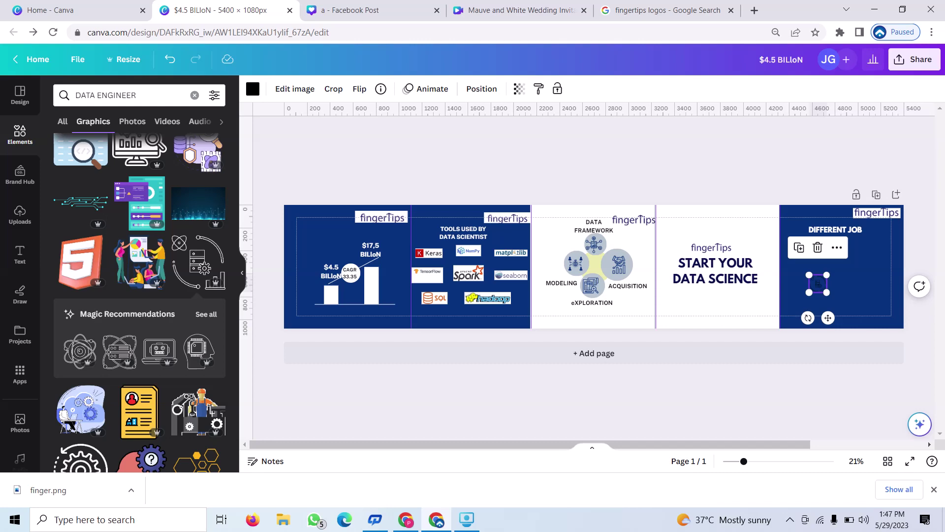
Step: Recolour the icon white and place it under the DIFFERENT JOB heading
{"action": "left_click", "coordinate": [253, 89]}
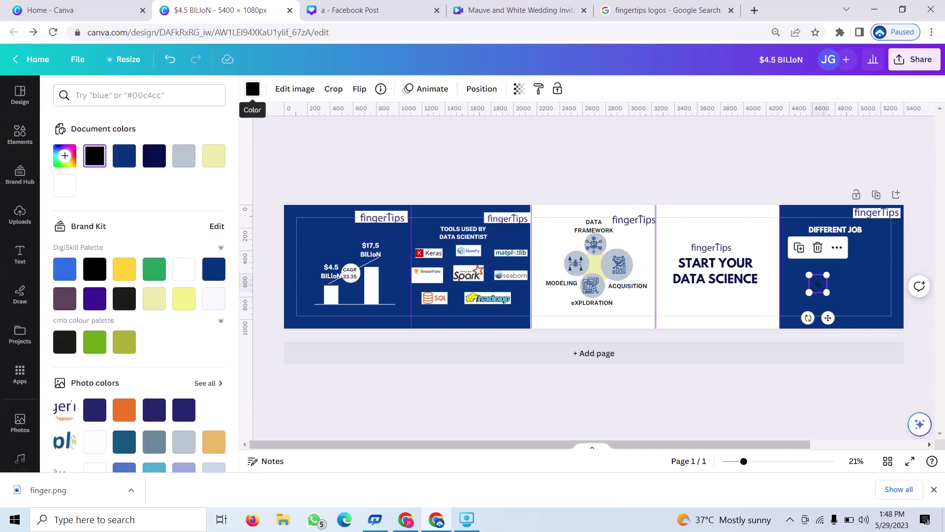
{"action": "left_click", "coordinate": [183, 269]}
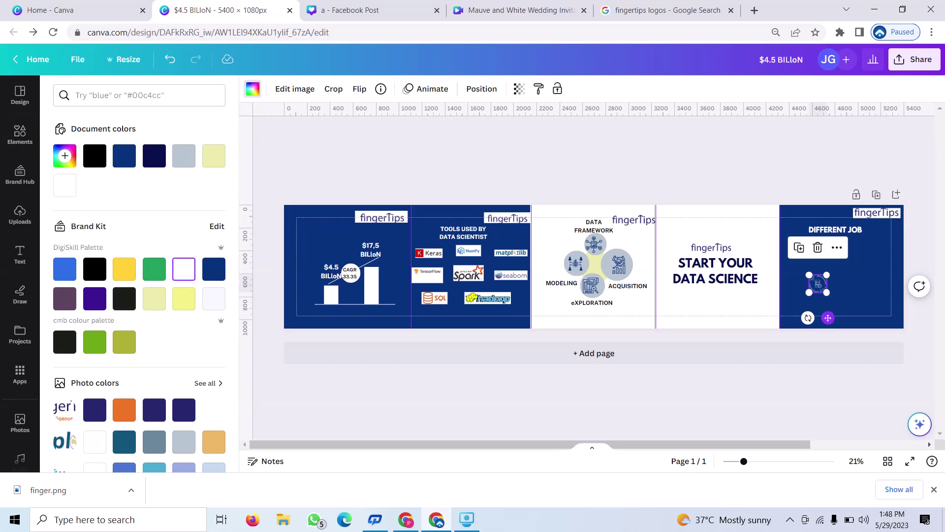
{"action": "mouse_move", "coordinate": [828, 317]}
{"action": "left_mouse_down"}
{"action": "mouse_move", "coordinate": [804, 279]}
{"action": "mouse_move", "coordinate": [813, 279]}
{"action": "left_mouse_up"}
{"action": "left_click", "coordinate": [812, 280]}
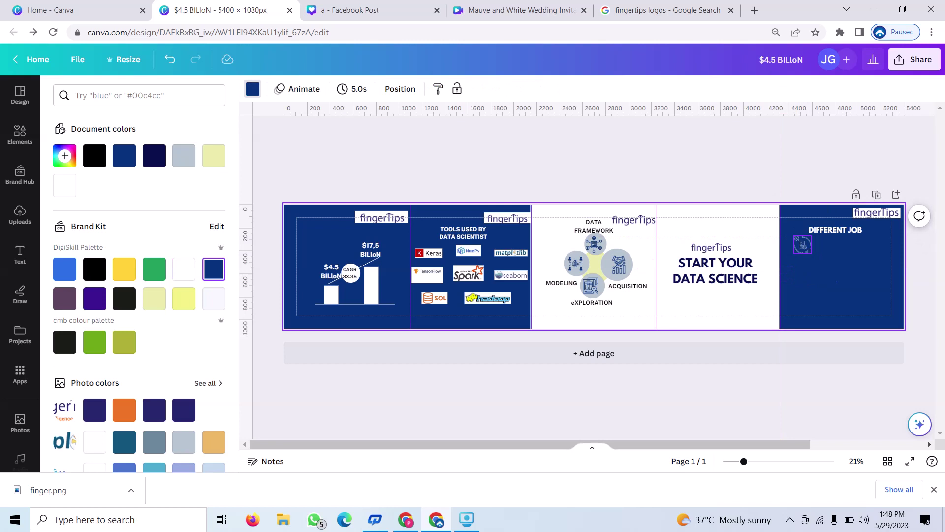
Step: Give the data-engineer icon the near-white colour instead
{"action": "left_click", "coordinate": [803, 245]}
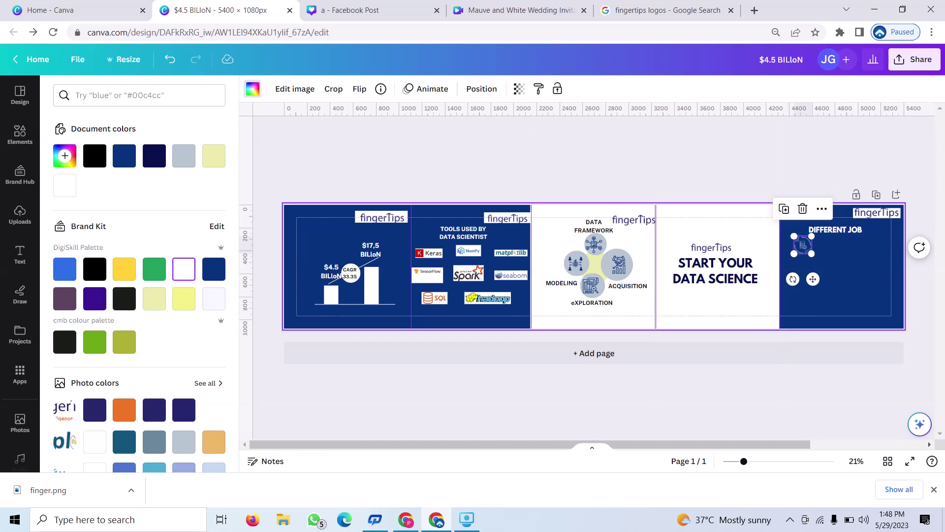
{"action": "left_click", "coordinate": [834, 263]}
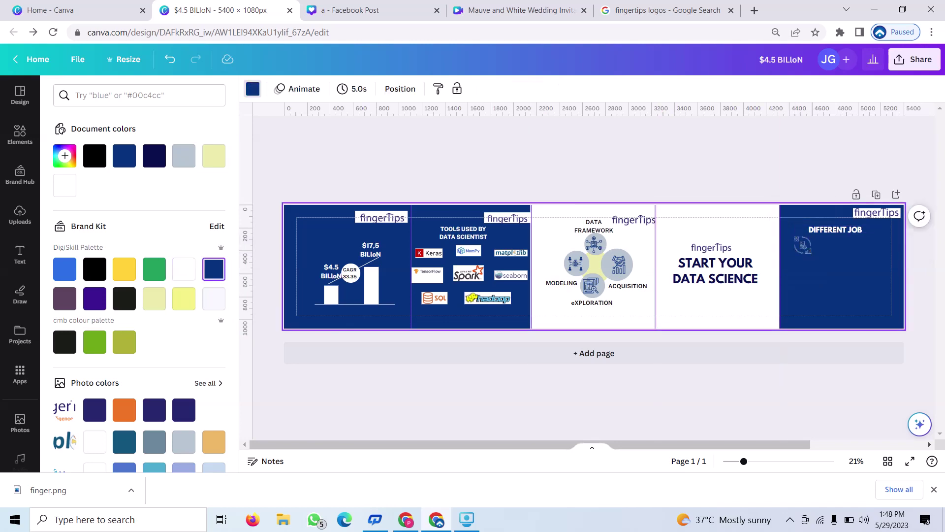
{"action": "left_click", "coordinate": [804, 244]}
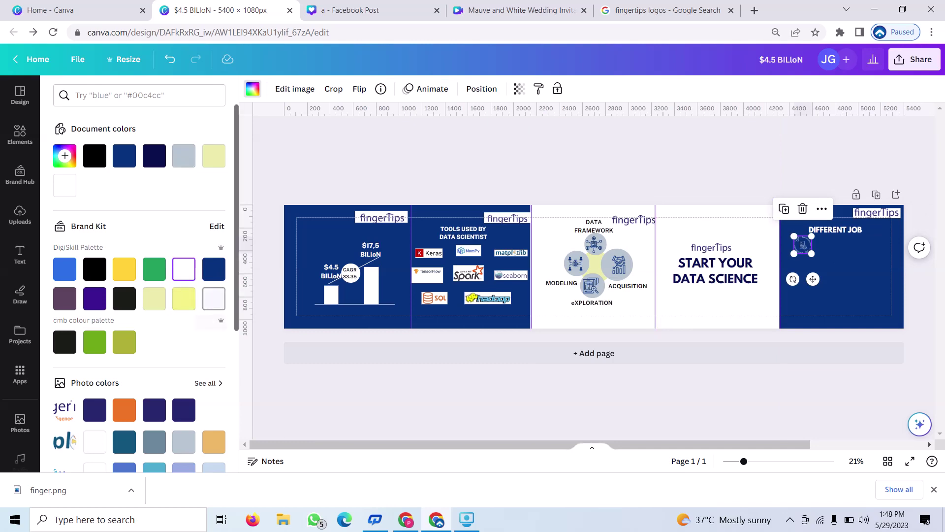
{"action": "left_click", "coordinate": [214, 299]}
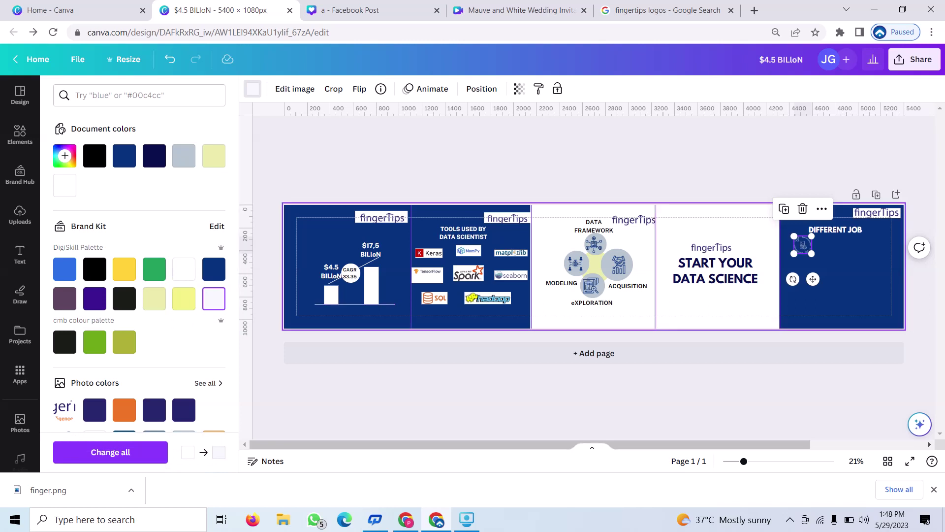
{"action": "key", "text": "Escape"}
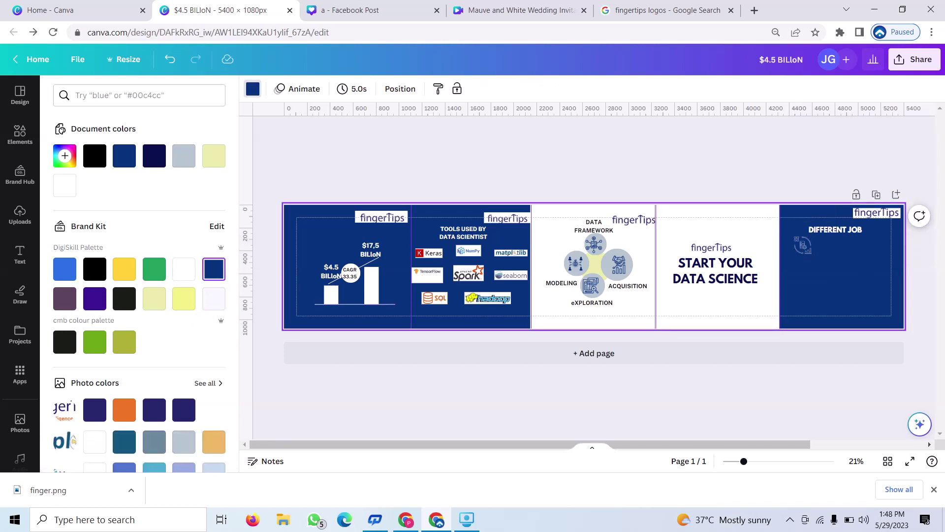
{"action": "left_click", "coordinate": [803, 244]}
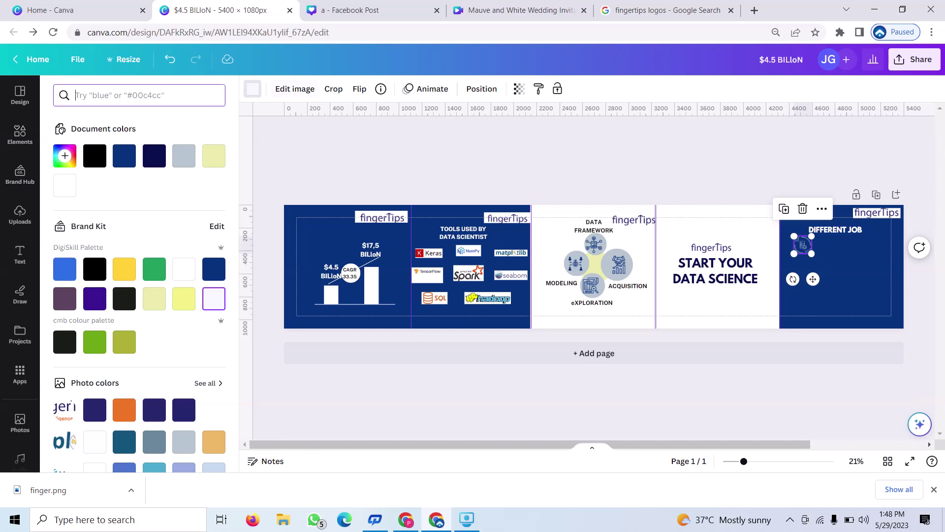
Step: Change the elements search to DATA SCIENTIST and scroll the graphic results
{"action": "key", "text": "Escape"}
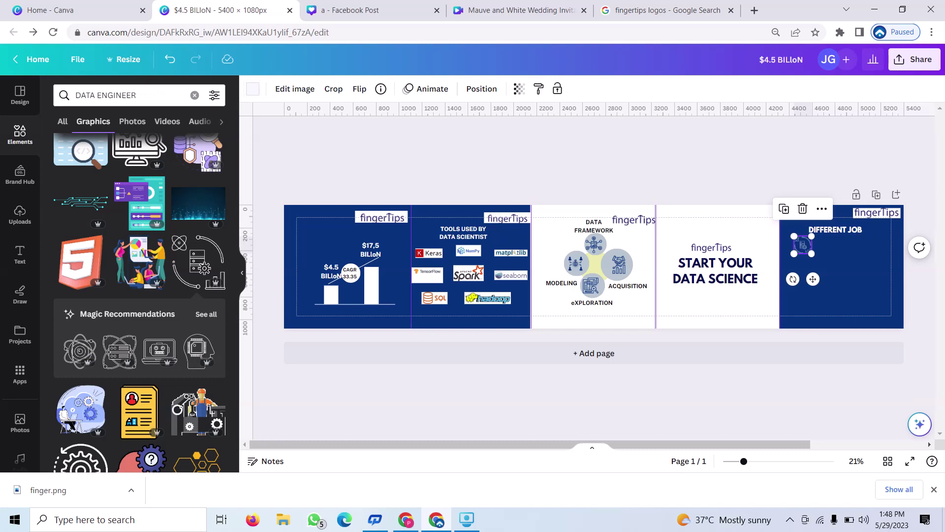
{"action": "key", "text": "BackSpace"}
{"action": "key", "text": "BackSpace"}
{"action": "key", "text": "BackSpace"}
{"action": "key", "text": "BackSpace"}
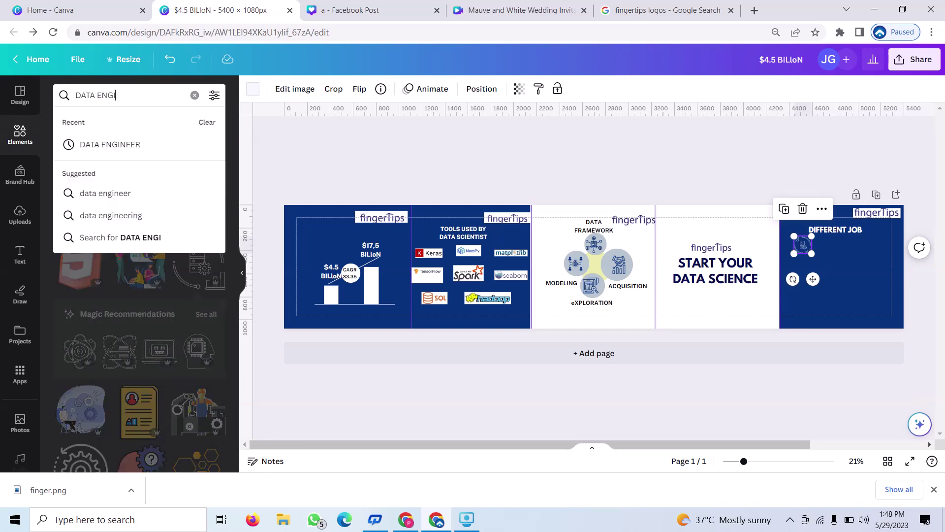
{"action": "key", "text": "BackSpace"}
{"action": "key", "text": "BackSpace"}
{"action": "key", "text": "BackSpace"}
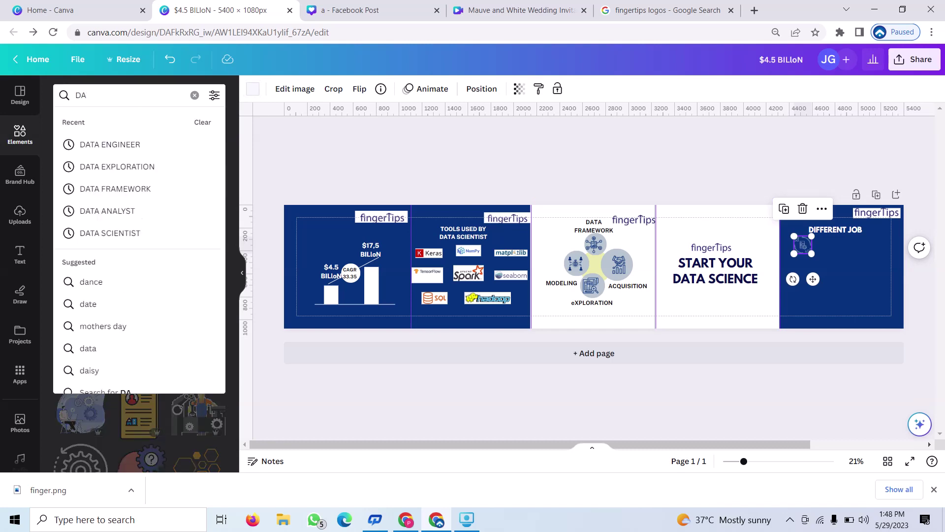
{"action": "type", "text": "TA"}
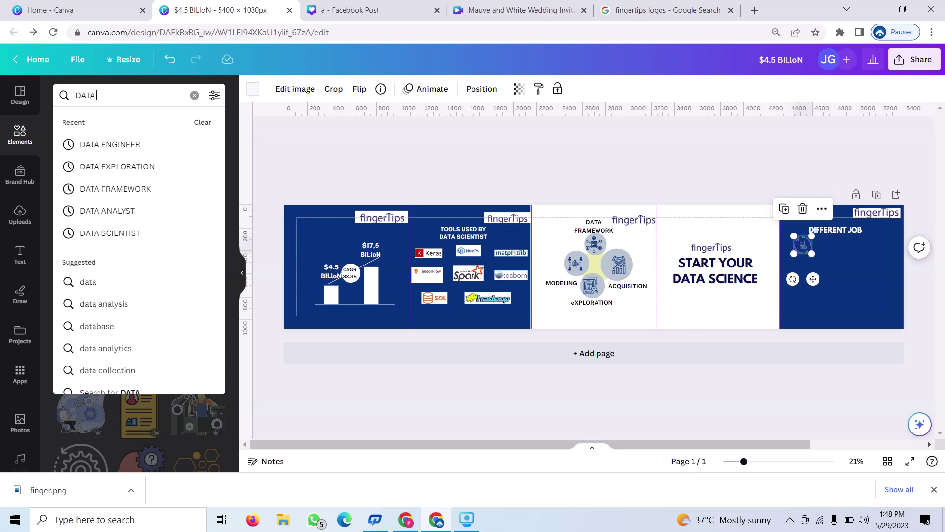
{"action": "type", "text": " SCIEN"}
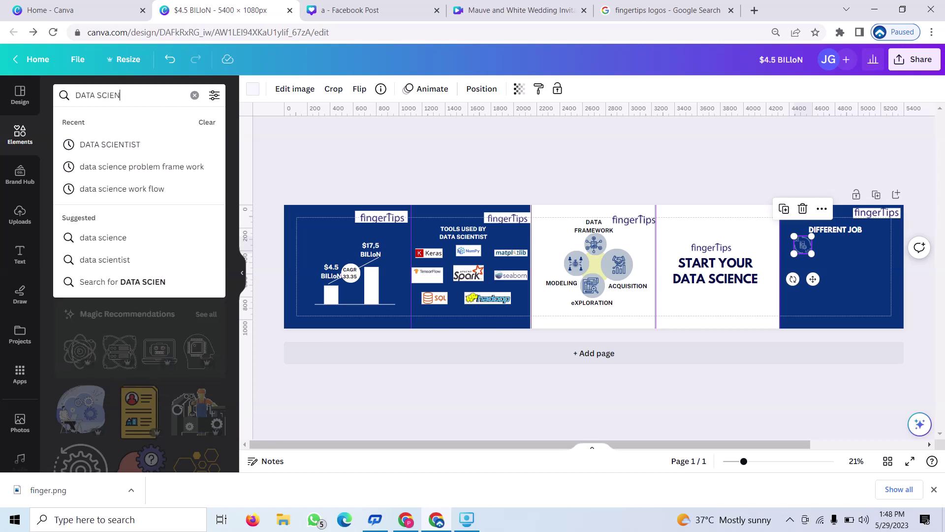
{"action": "type", "text": "TIS"}
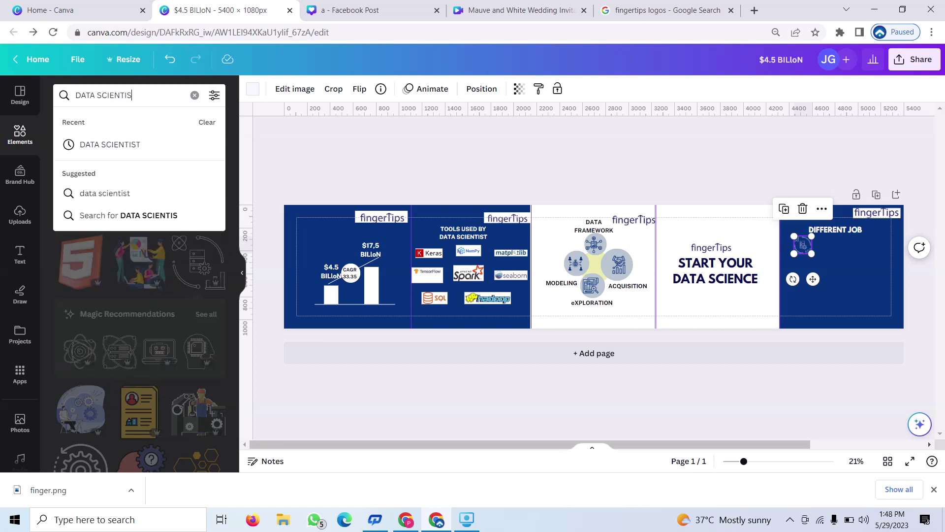
{"action": "type", "text": "T"}
{"action": "key", "text": "Return"}
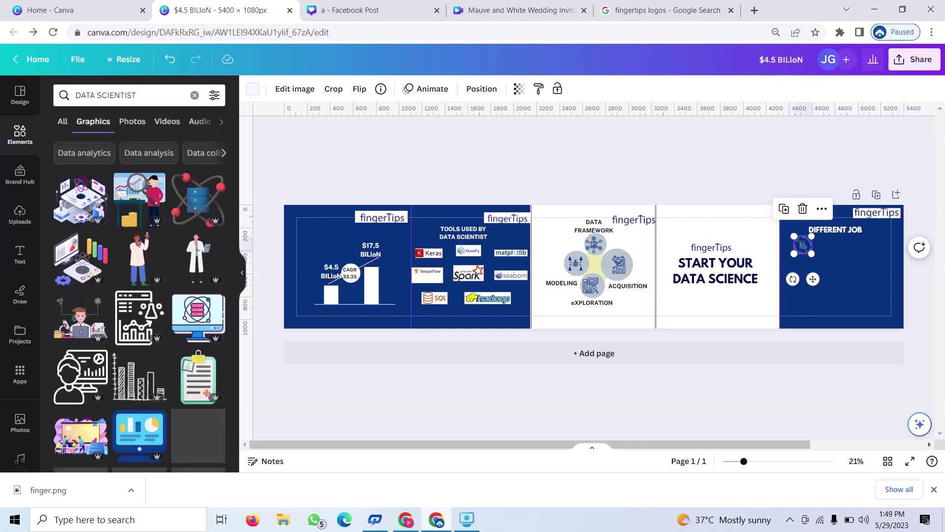
{"action": "scroll", "coordinate": [142, 261], "scroll_direction": "down", "scroll_amount": 1}
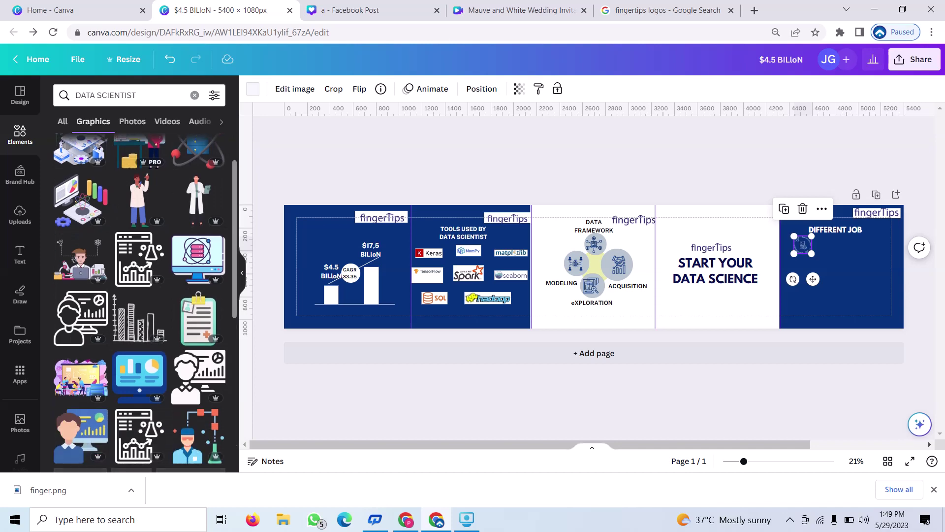
{"action": "scroll", "coordinate": [143, 295], "scroll_direction": "down", "scroll_amount": 1}
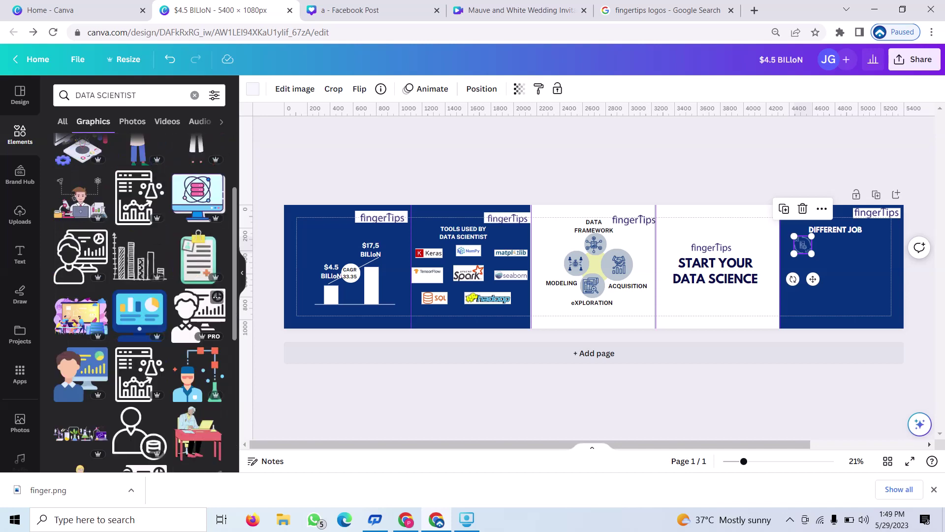
Step: Add the person-with-chart graphic and recolour it white
{"action": "left_click", "coordinate": [198, 313]}
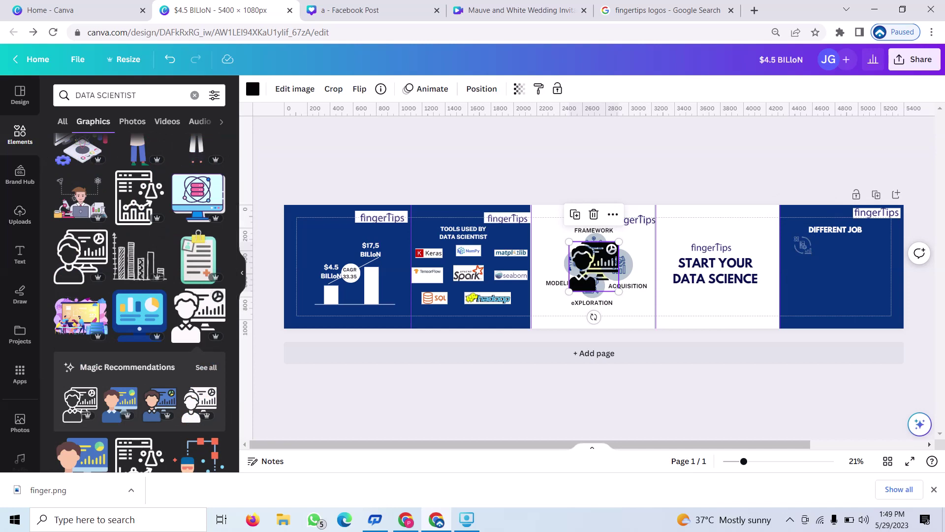
{"action": "left_click", "coordinate": [252, 89]}
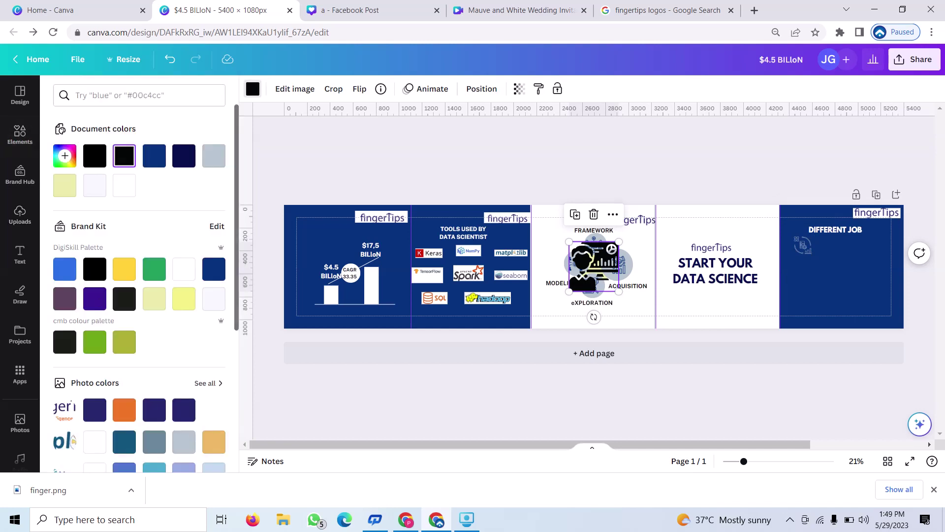
{"action": "left_click", "coordinate": [184, 269]}
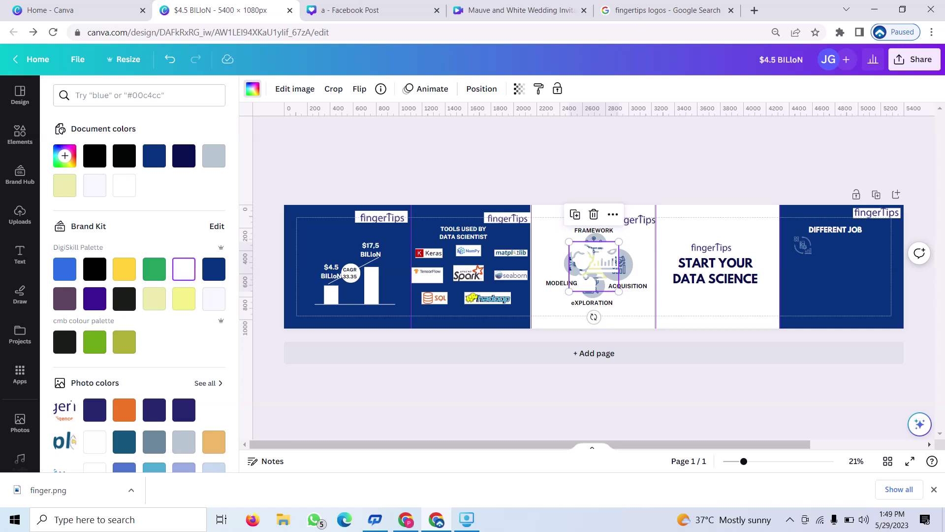
Step: Size the white figure as a small icon beside the data-engineer icon on the last slide
{"action": "left_click_drag", "start_coordinate": [593, 266], "coordinate": [855, 261]}
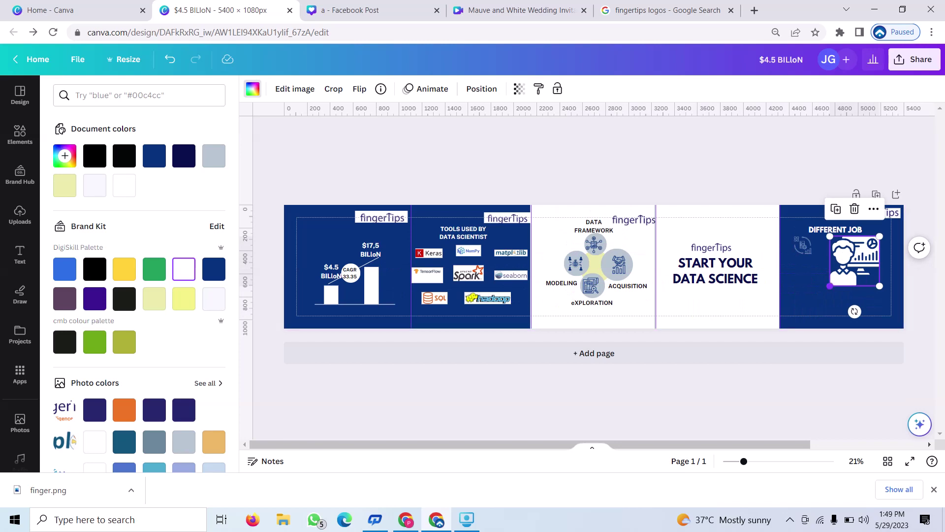
{"action": "left_click_drag", "start_coordinate": [830, 285], "coordinate": [873, 243]}
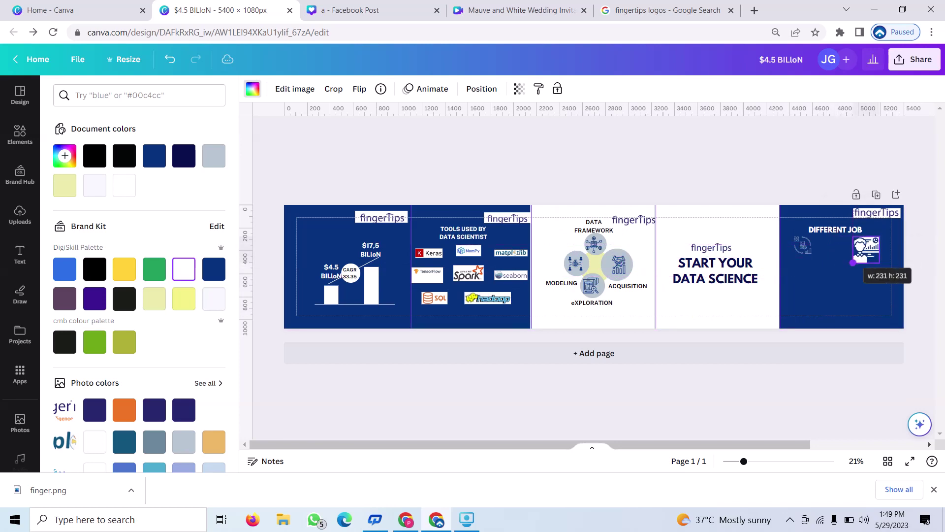
{"action": "mouse_move", "coordinate": [874, 243]}
{"action": "left_mouse_down"}
{"action": "mouse_move", "coordinate": [859, 257]}
{"action": "mouse_move", "coordinate": [855, 283]}
{"action": "left_mouse_up"}
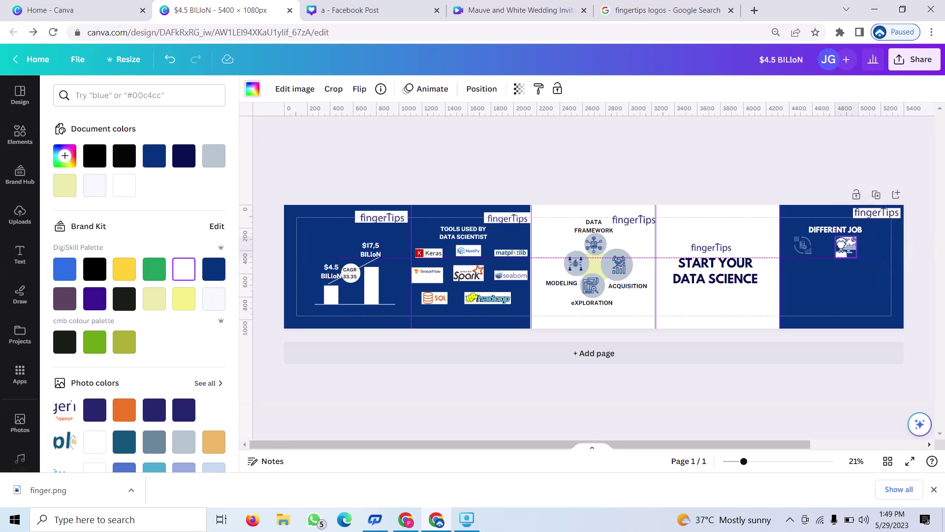
{"action": "mouse_move", "coordinate": [835, 230]}
{"action": "left_mouse_down"}
{"action": "mouse_move", "coordinate": [851, 230]}
{"action": "mouse_move", "coordinate": [811, 249]}
{"action": "left_mouse_up"}
{"action": "left_click", "coordinate": [802, 244]}
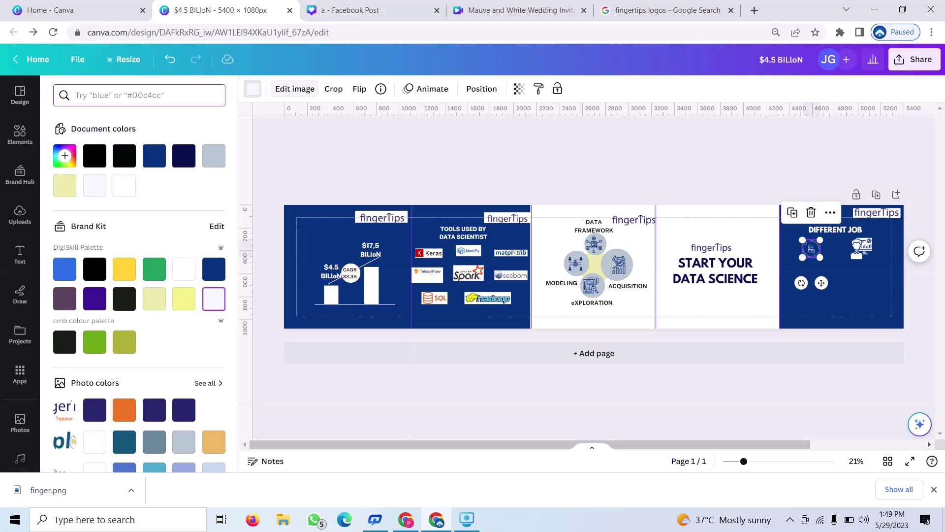
{"action": "left_click", "coordinate": [253, 89]}
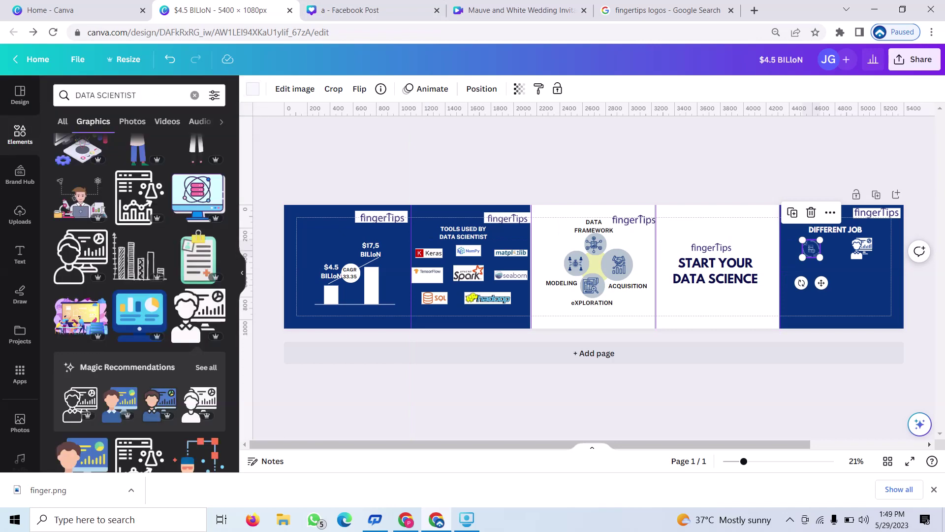
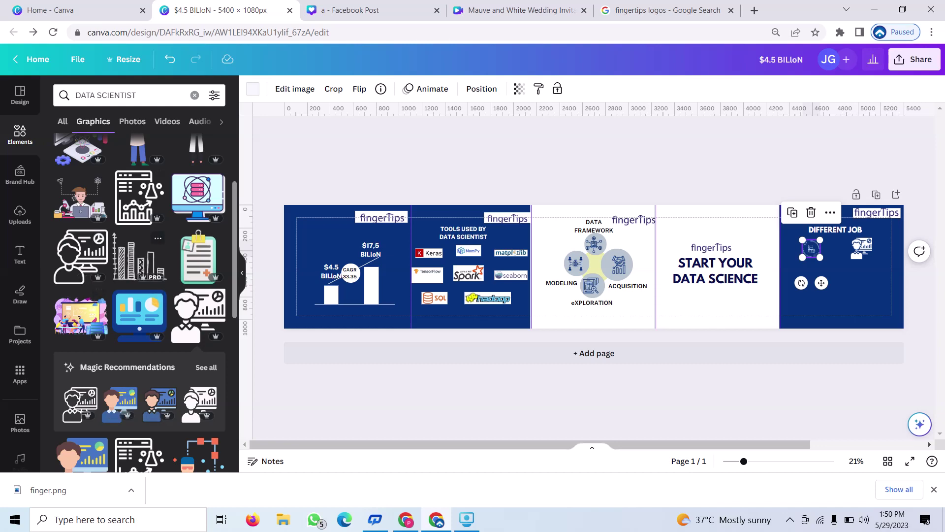
Step: Add the flask-and-chart graphic from the DATA SCIENTIST results to the design
{"action": "scroll", "coordinate": [133, 266], "scroll_direction": "down", "scroll_amount": 3}
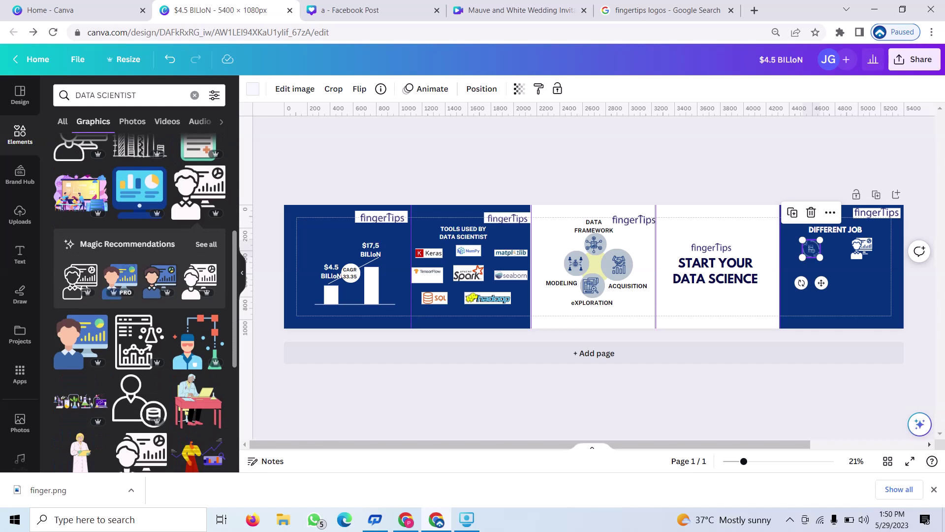
{"action": "scroll", "coordinate": [128, 285], "scroll_direction": "down", "scroll_amount": 2}
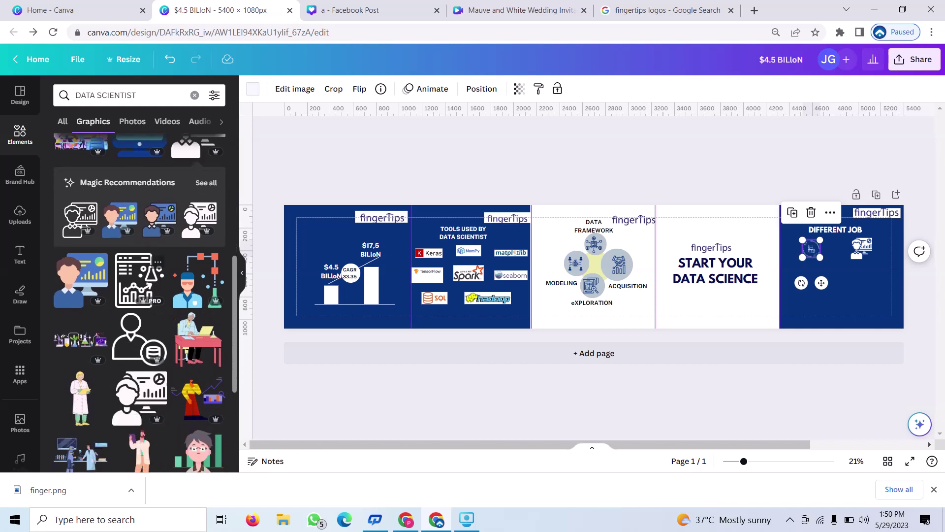
{"action": "left_click", "coordinate": [141, 281]}
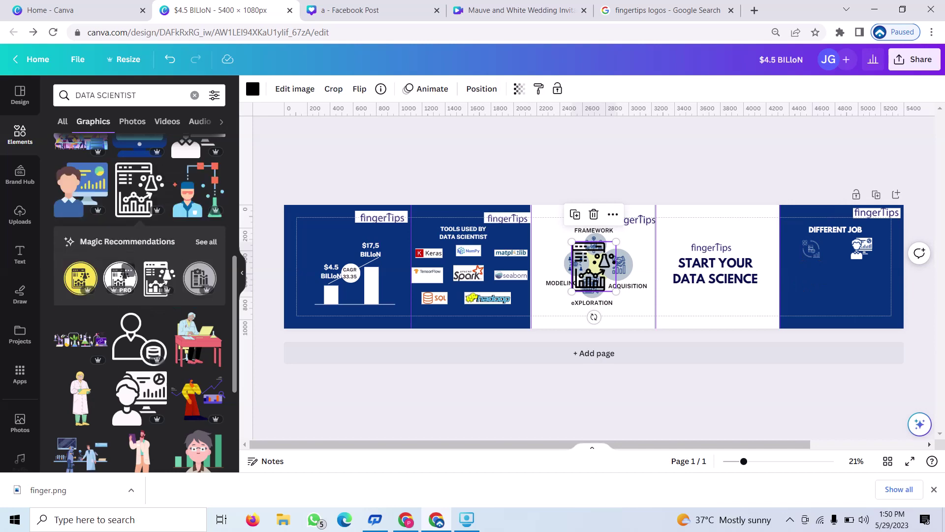
Step: Add the black circular data graphic and move it onto the DIFFERENT JOB panel
{"action": "scroll", "coordinate": [106, 278], "scroll_direction": "down", "scroll_amount": 2}
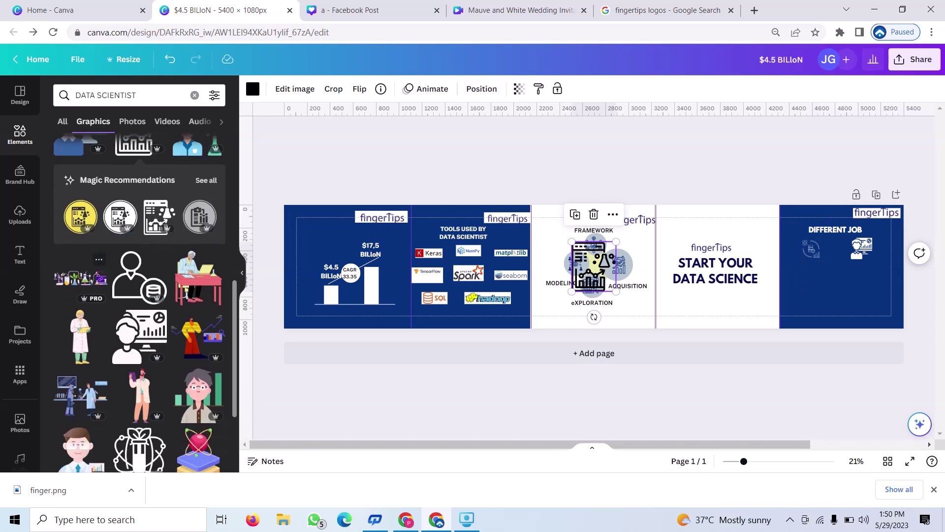
{"action": "scroll", "coordinate": [141, 275], "scroll_direction": "down", "scroll_amount": 4}
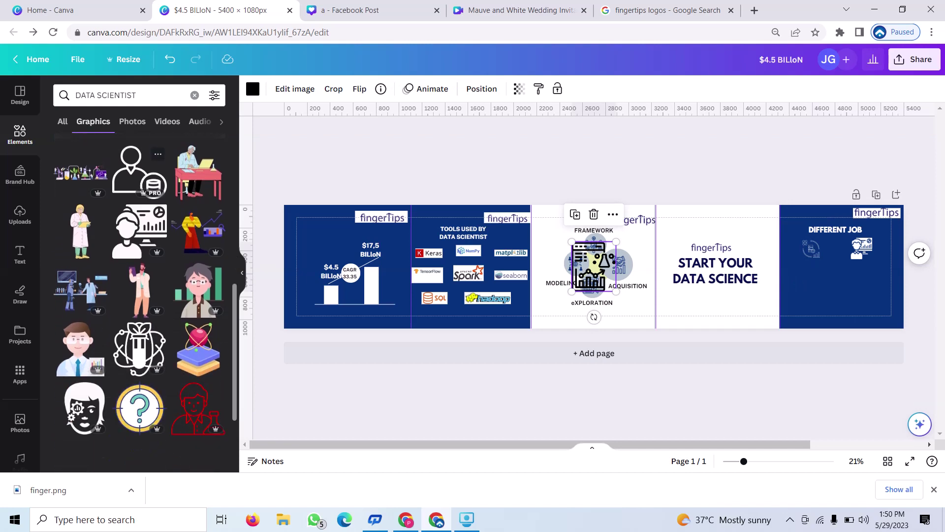
{"action": "scroll", "coordinate": [141, 296], "scroll_direction": "down", "scroll_amount": 5}
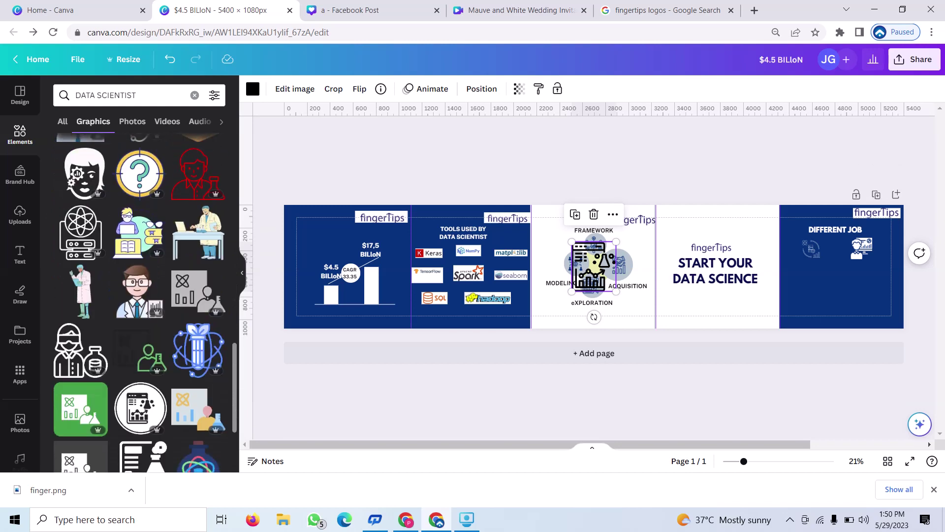
{"action": "scroll", "coordinate": [141, 295], "scroll_direction": "down", "scroll_amount": 2}
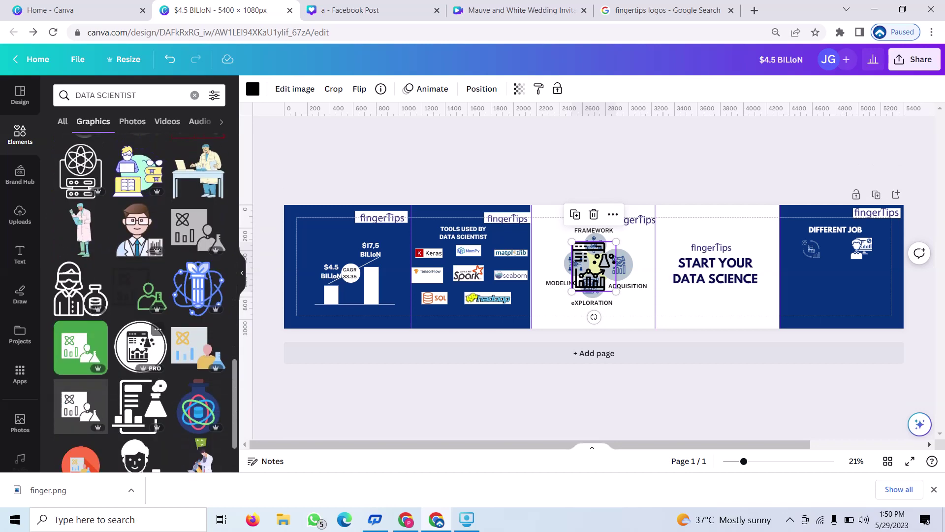
{"action": "left_click", "coordinate": [140, 346]}
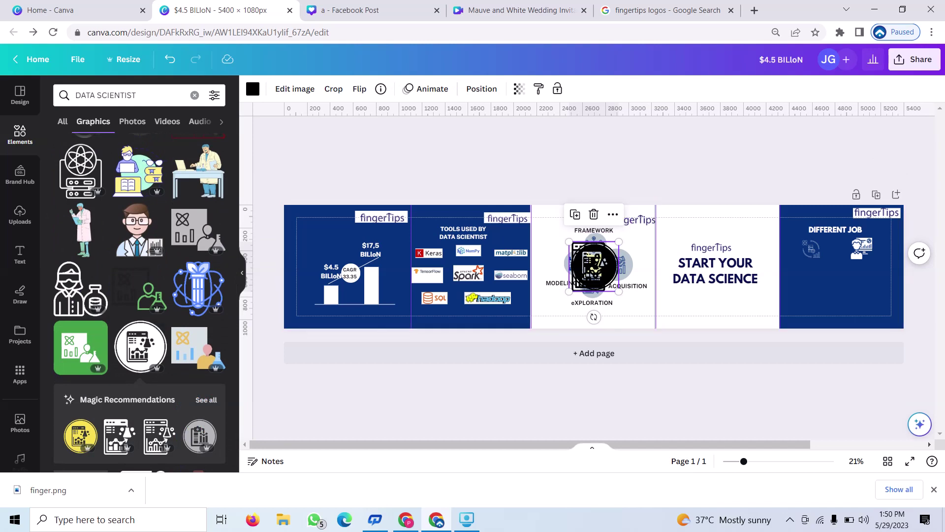
{"action": "left_click_drag", "start_coordinate": [594, 266], "coordinate": [804, 280]}
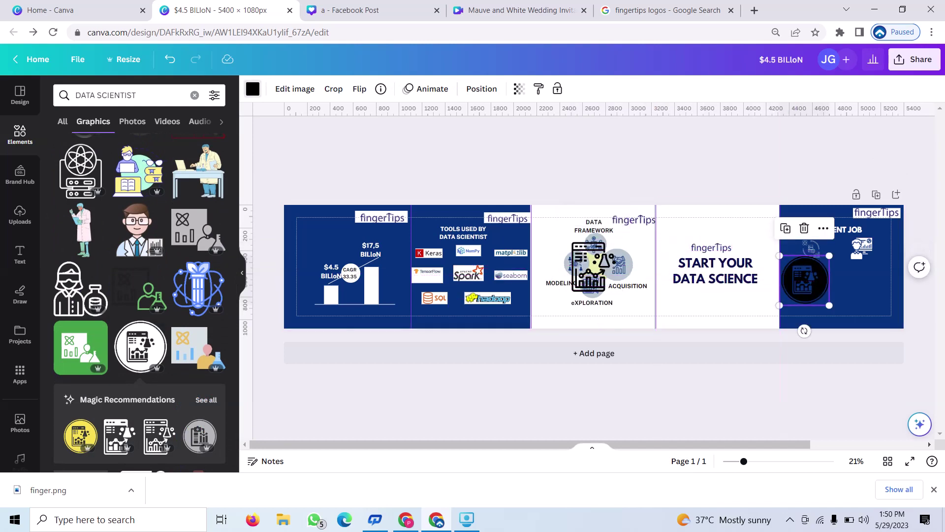
Step: Recolour the circular data graphic white and shrink it to 223 by 223
{"action": "left_click", "coordinate": [253, 88]}
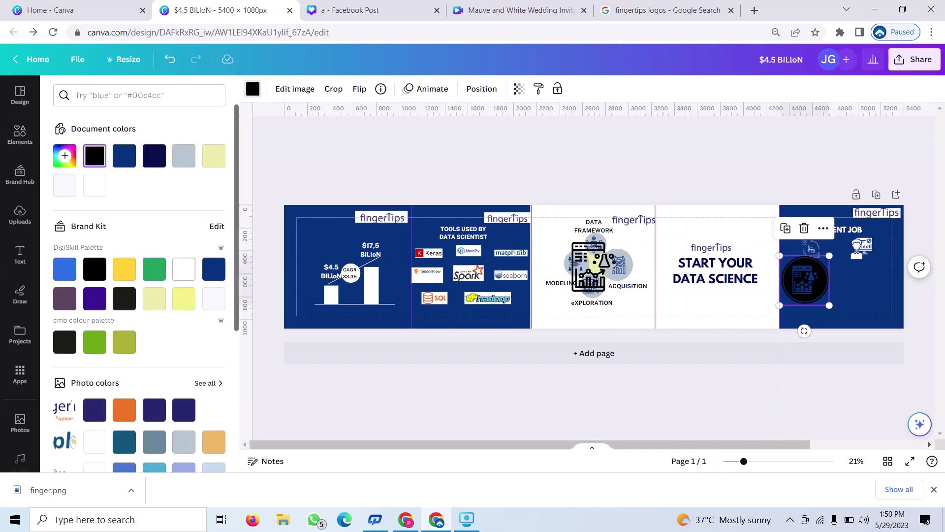
{"action": "left_click", "coordinate": [183, 269]}
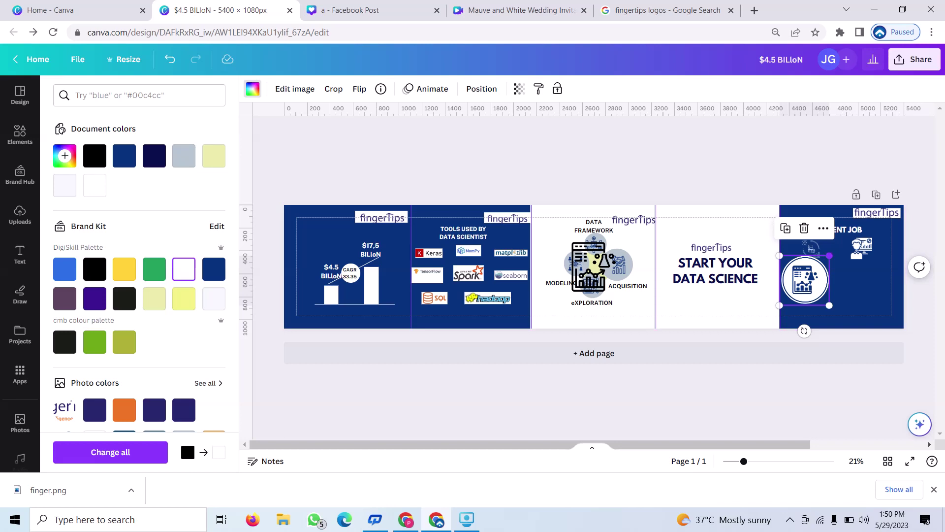
{"action": "mouse_move", "coordinate": [830, 255]}
{"action": "left_mouse_down"}
{"action": "mouse_move", "coordinate": [802, 284]}
{"action": "mouse_move", "coordinate": [859, 294]}
{"action": "left_mouse_up"}
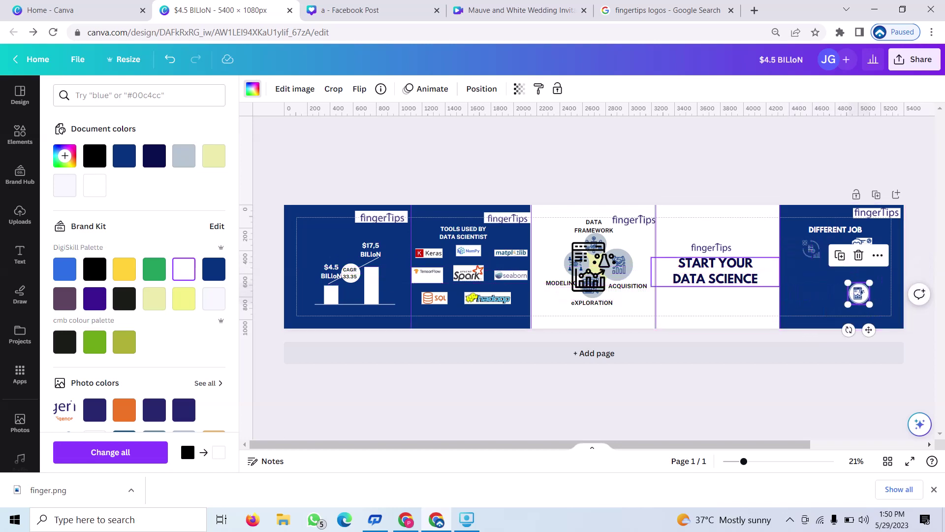
Step: Make the flask-and-chart graphic white and place it at icon size on the DIFFERENT JOB panel
{"action": "left_click", "coordinate": [593, 266]}
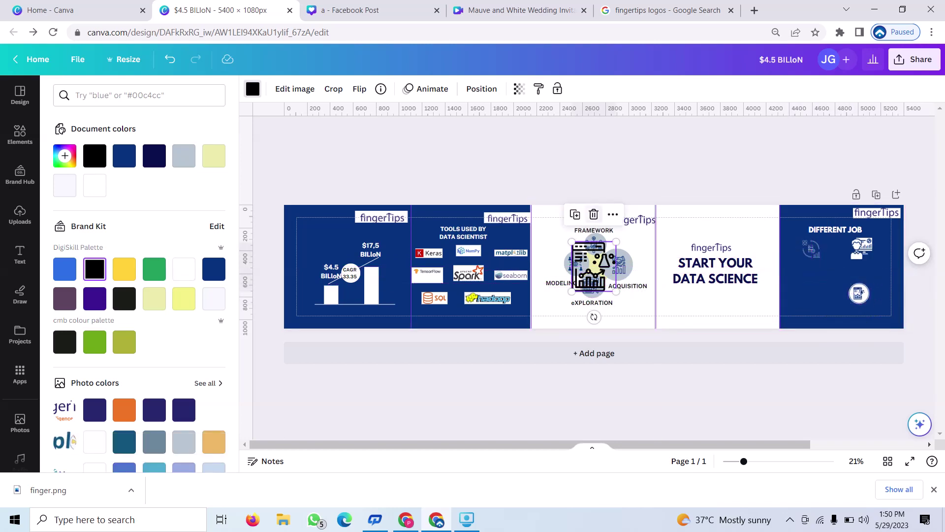
{"action": "left_click", "coordinate": [252, 89]}
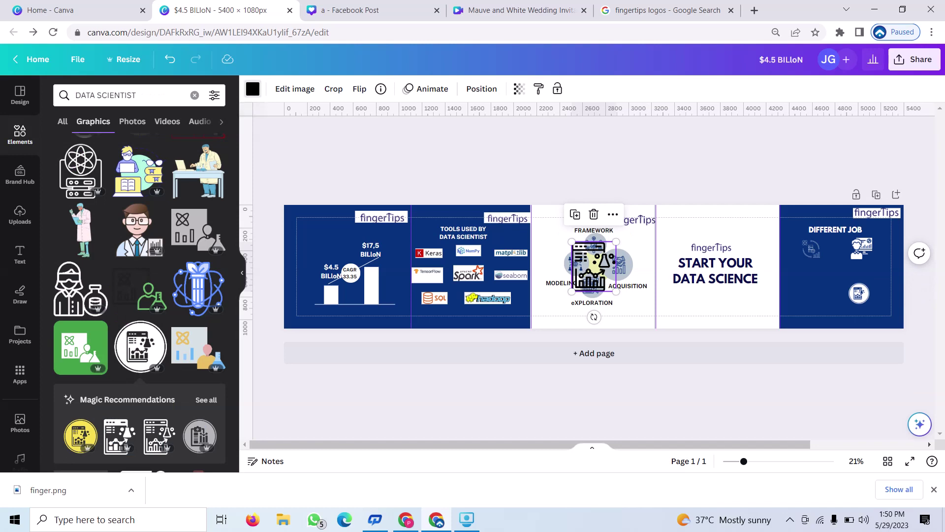
{"action": "left_click", "coordinate": [253, 89]}
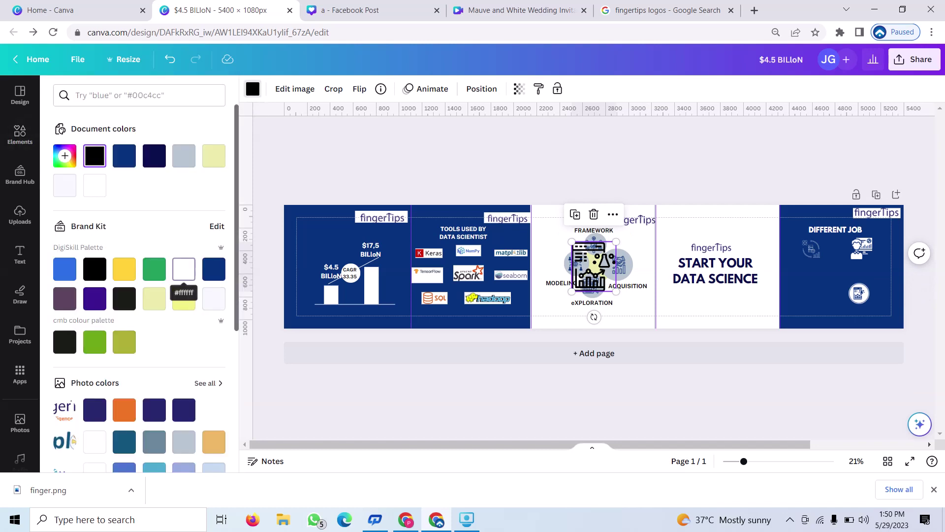
{"action": "left_click", "coordinate": [183, 269]}
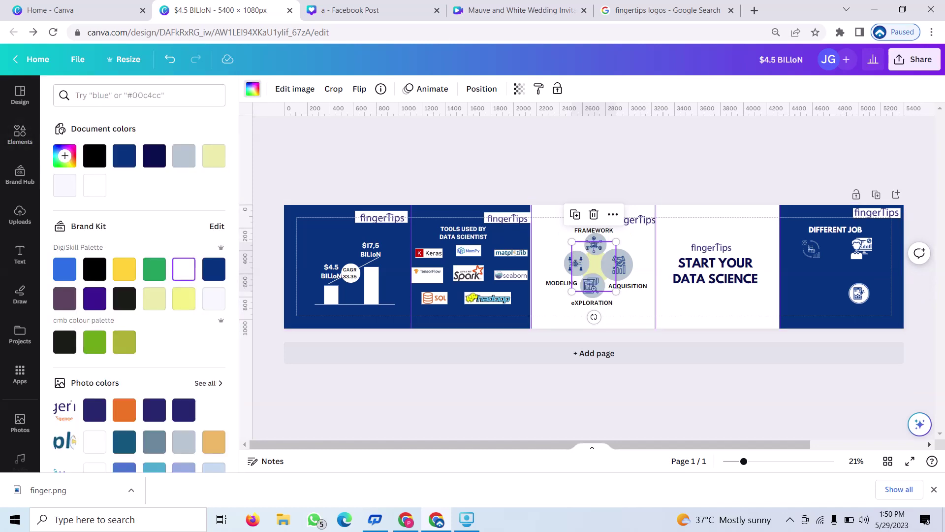
{"action": "left_click_drag", "start_coordinate": [594, 267], "coordinate": [831, 287]}
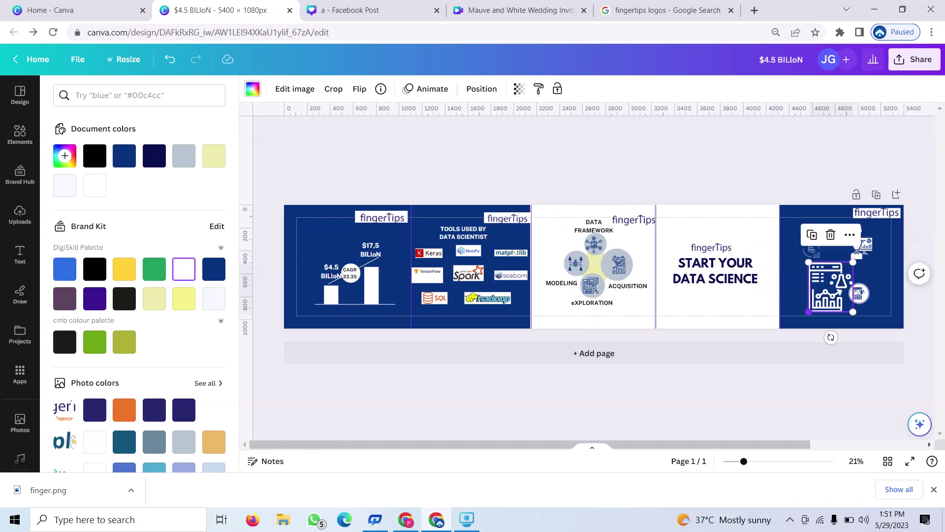
{"action": "mouse_move", "coordinate": [809, 312]}
{"action": "left_mouse_down"}
{"action": "mouse_move", "coordinate": [835, 282]}
{"action": "mouse_move", "coordinate": [815, 294]}
{"action": "left_mouse_up"}
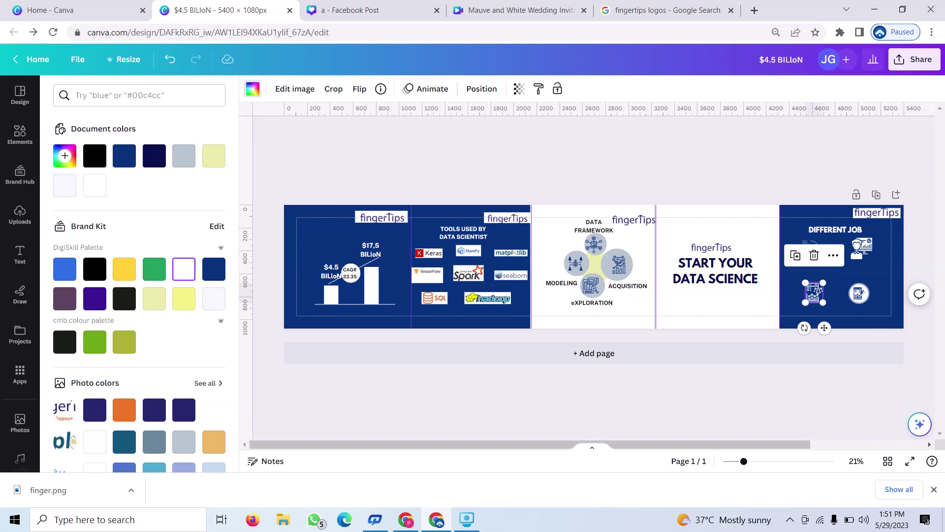
Step: Add the scientist-with-flask graphic to the DIFFERENT JOB panel at icon size
{"action": "left_click", "coordinate": [252, 89]}
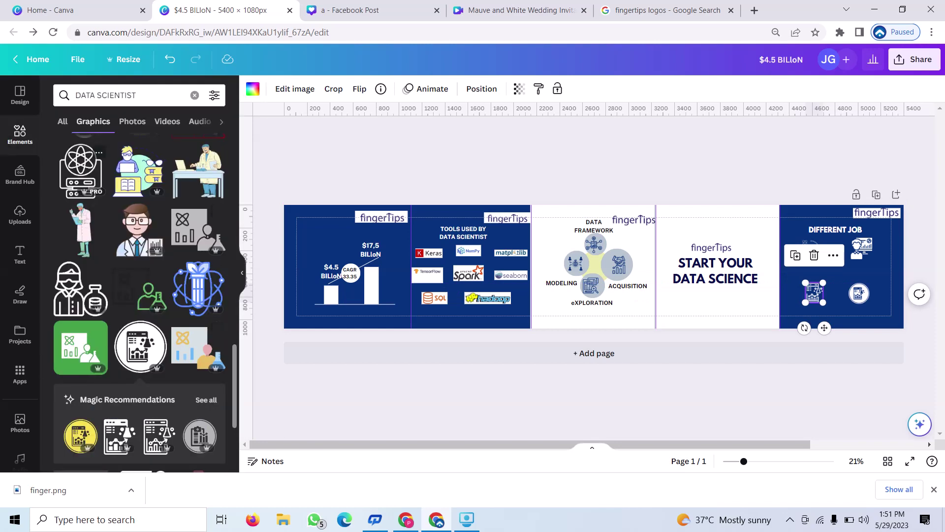
{"action": "scroll", "coordinate": [139, 295], "scroll_direction": "down", "scroll_amount": 3}
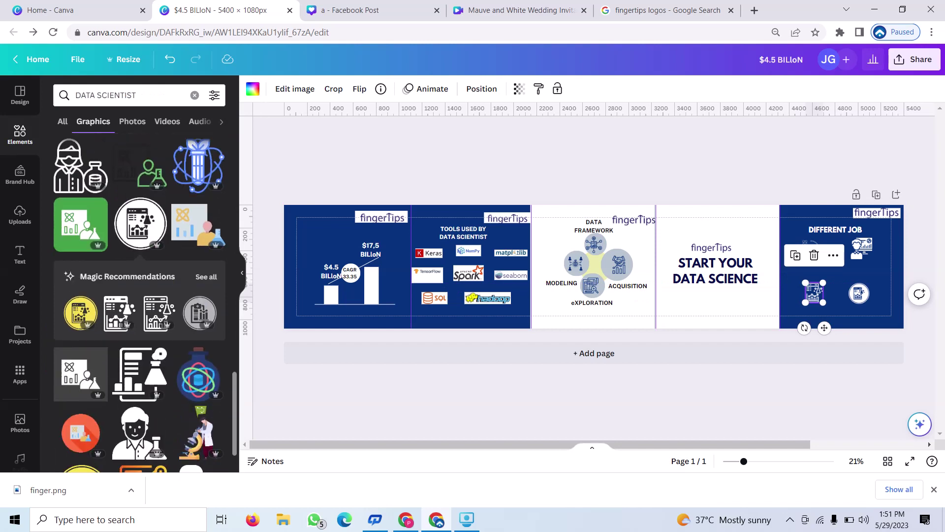
{"action": "scroll", "coordinate": [140, 296], "scroll_direction": "down", "scroll_amount": 1}
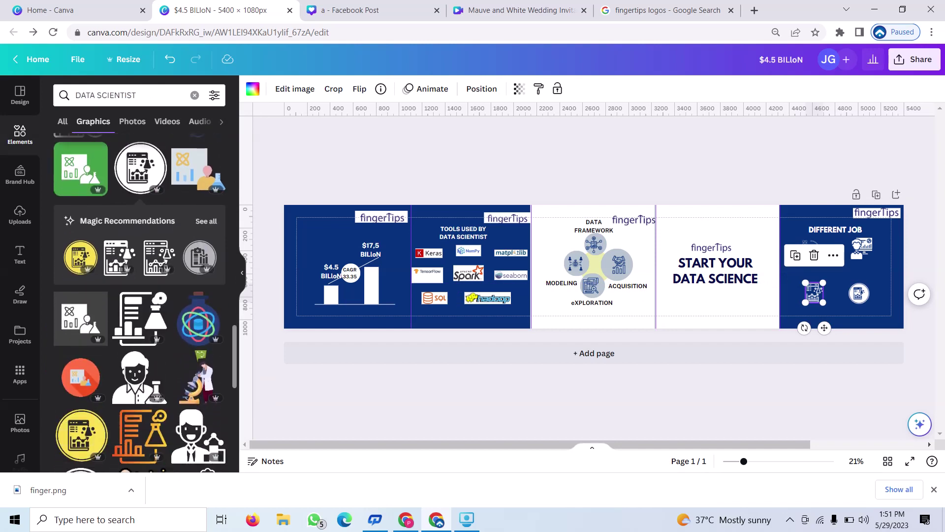
{"action": "scroll", "coordinate": [140, 295], "scroll_direction": "down", "scroll_amount": 2}
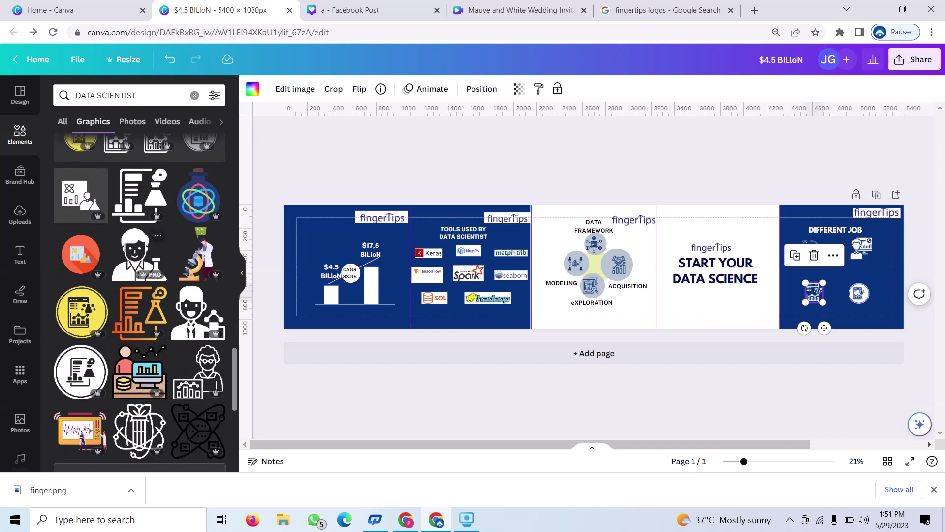
{"action": "left_click", "coordinate": [139, 251]}
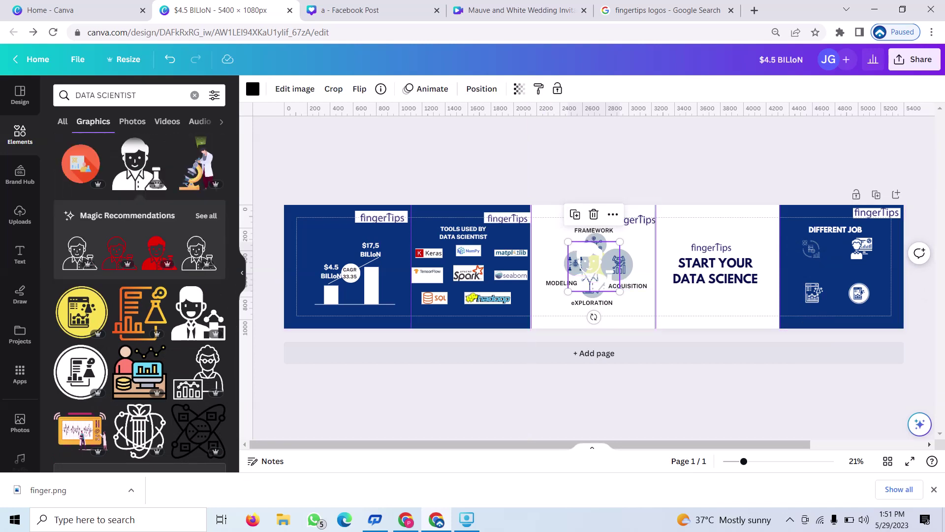
{"action": "left_click_drag", "start_coordinate": [593, 268], "coordinate": [832, 269]}
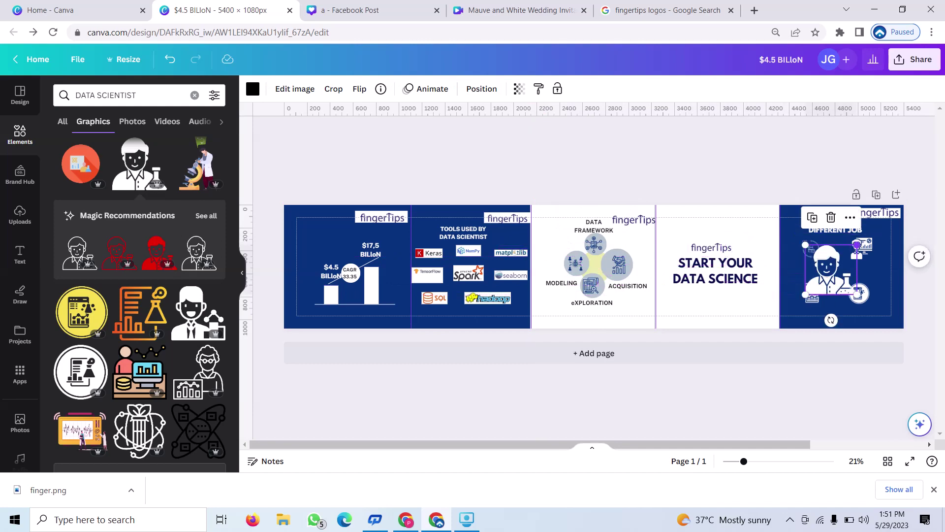
{"action": "left_click_drag", "start_coordinate": [857, 244], "coordinate": [824, 278]}
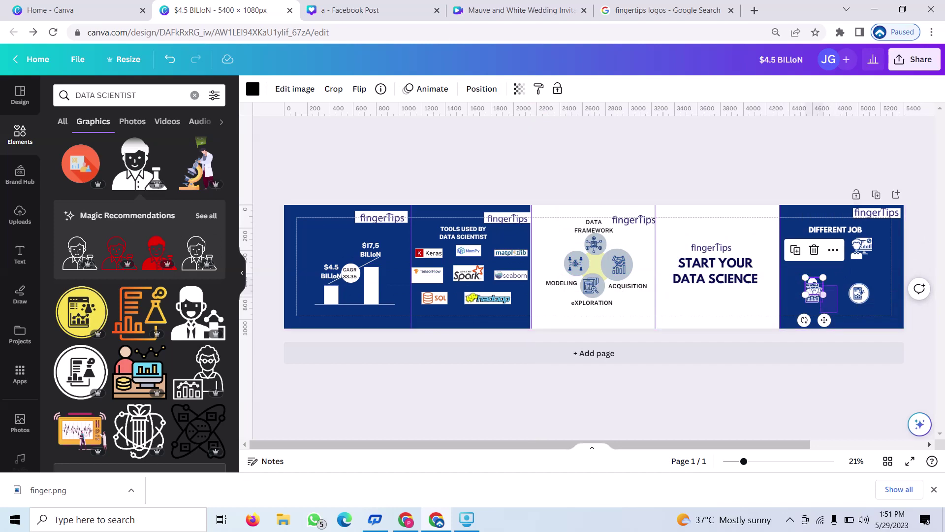
Step: Delete the old small icon and place the scientist figure in the top-left slot
{"action": "key", "text": "Escape"}
{"action": "left_click", "coordinate": [814, 291]}
{"action": "left_click_drag", "start_coordinate": [813, 291], "coordinate": [848, 249]}
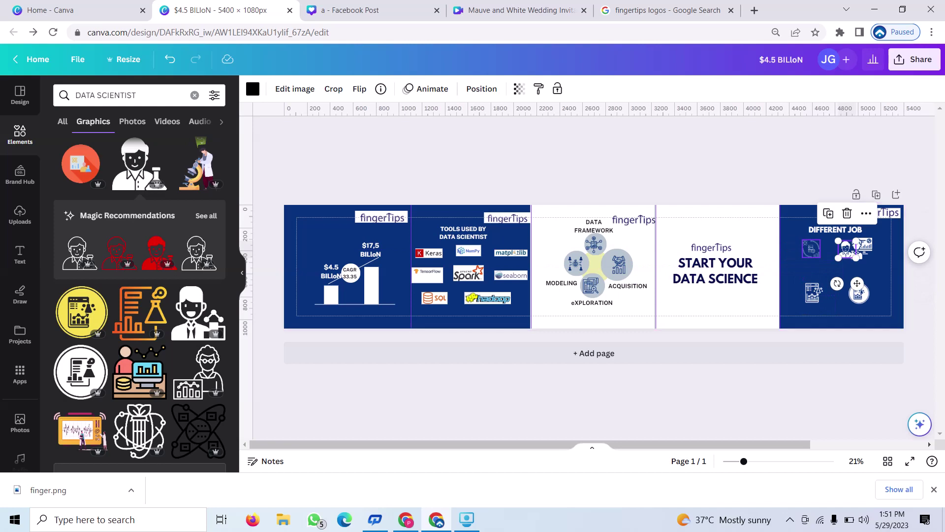
{"action": "left_click", "coordinate": [812, 250]}
{"action": "left_click", "coordinate": [811, 212]}
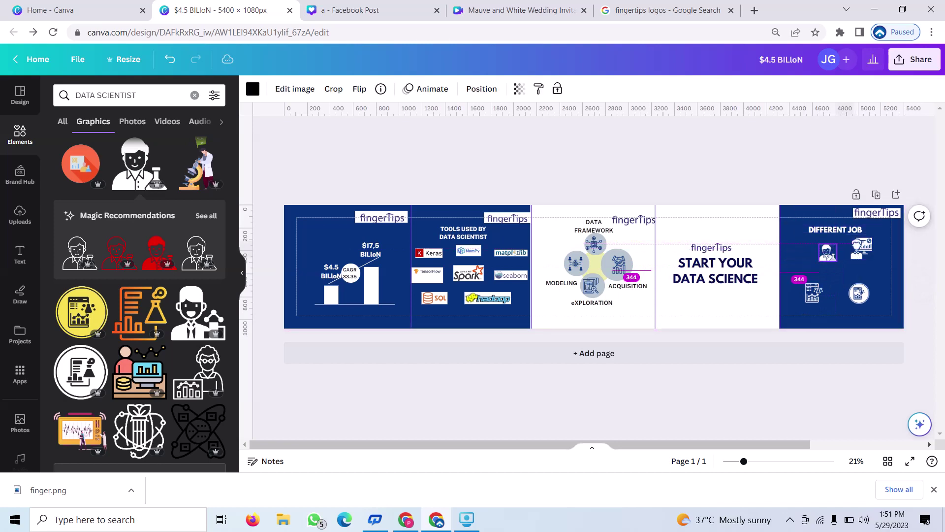
{"action": "left_click_drag", "start_coordinate": [845, 249], "coordinate": [810, 253]}
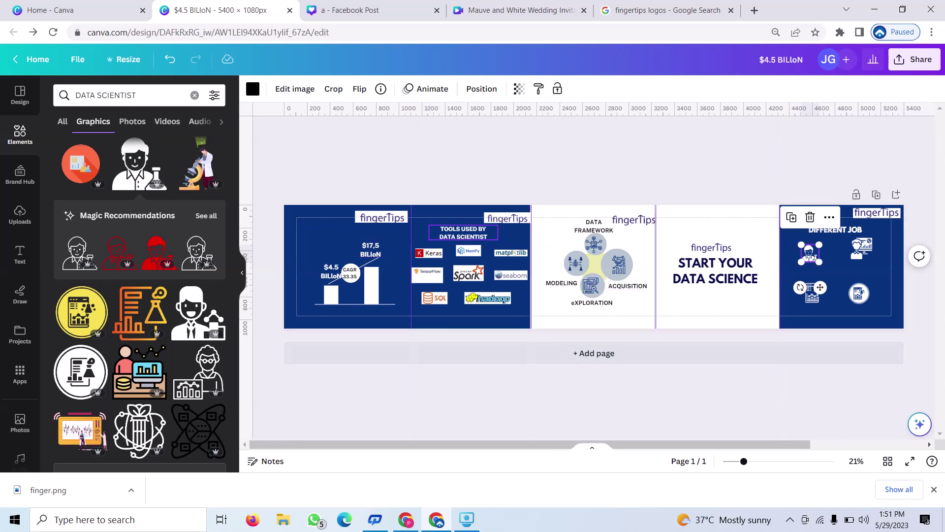
Step: Duplicate the TOOLS USED BY DATA SCIENTIST heading onto the DIFFERENT JOB panel, then delete that copy
{"action": "left_click", "coordinate": [463, 233]}
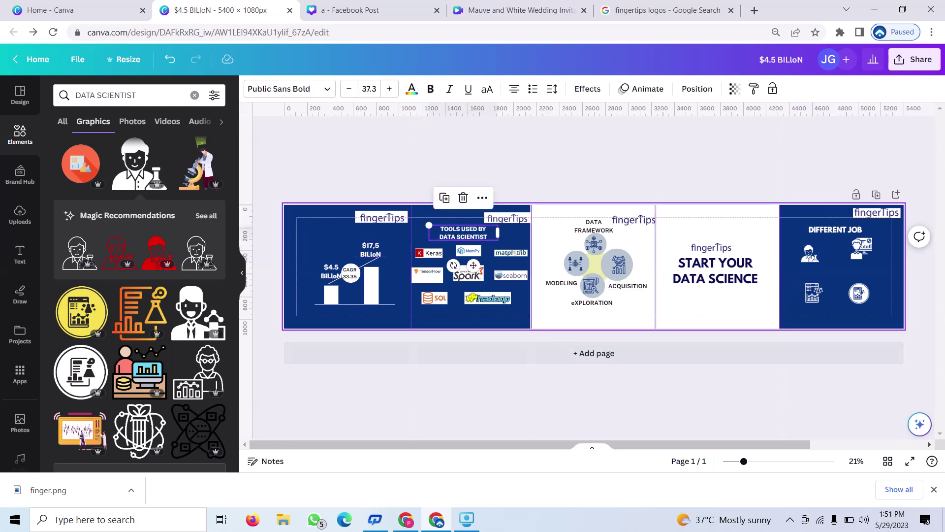
{"action": "left_click", "coordinate": [445, 197]}
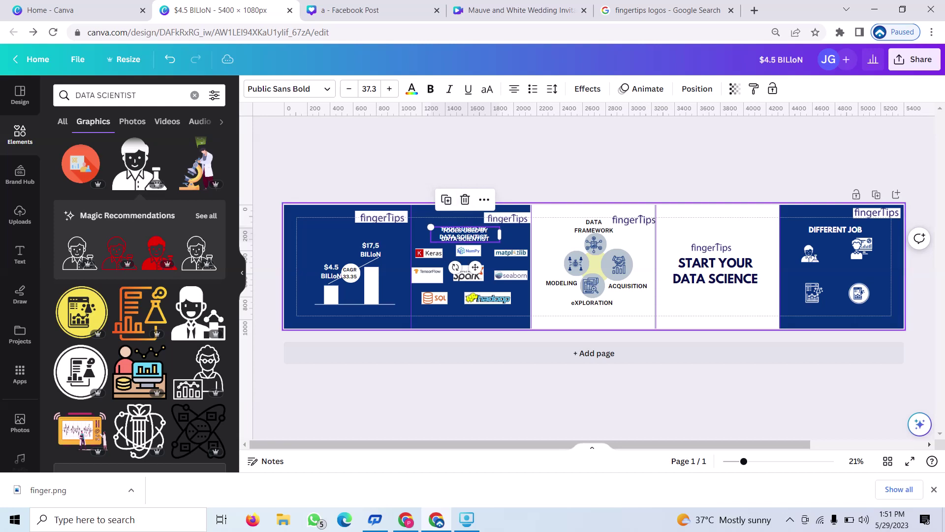
{"action": "mouse_move", "coordinate": [465, 234]}
{"action": "left_mouse_down"}
{"action": "mouse_move", "coordinate": [824, 270]}
{"action": "mouse_move", "coordinate": [810, 271]}
{"action": "left_mouse_up"}
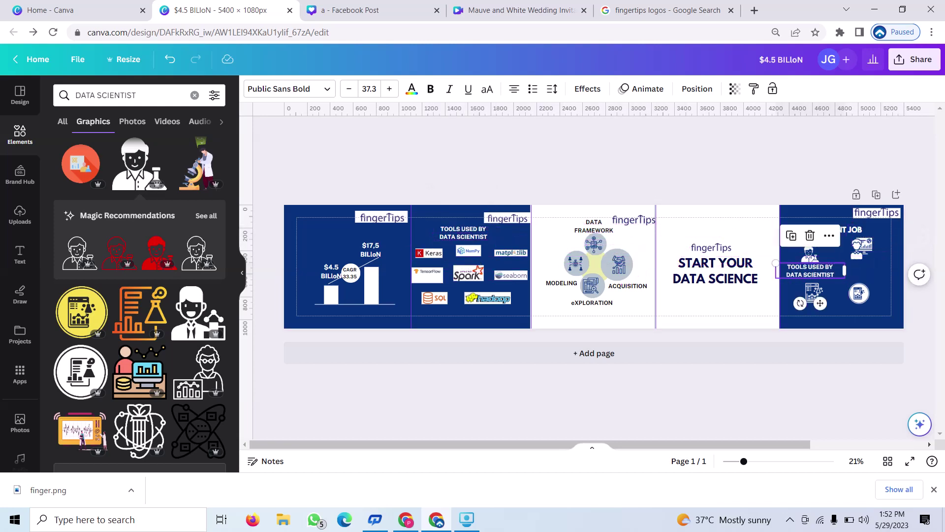
{"action": "left_click", "coordinate": [811, 271]}
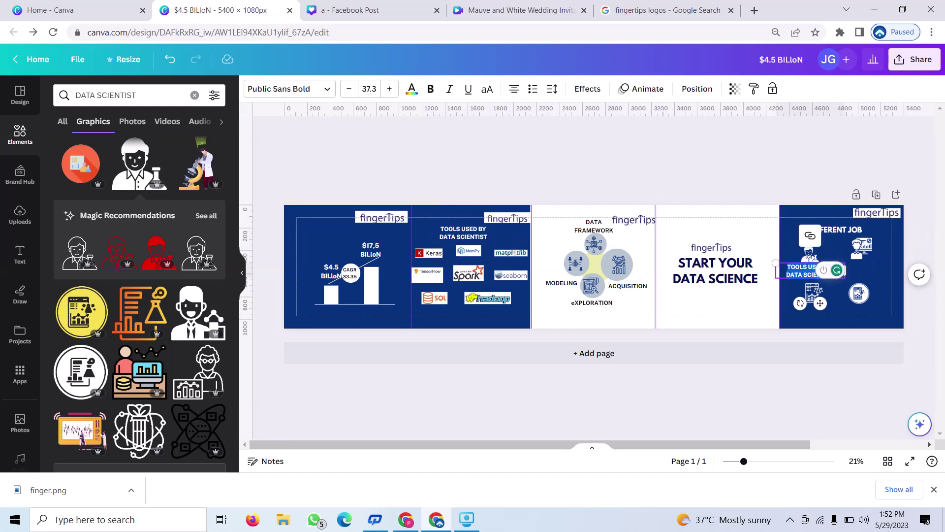
{"action": "key", "text": "Escape"}
{"action": "key", "text": "Delete"}
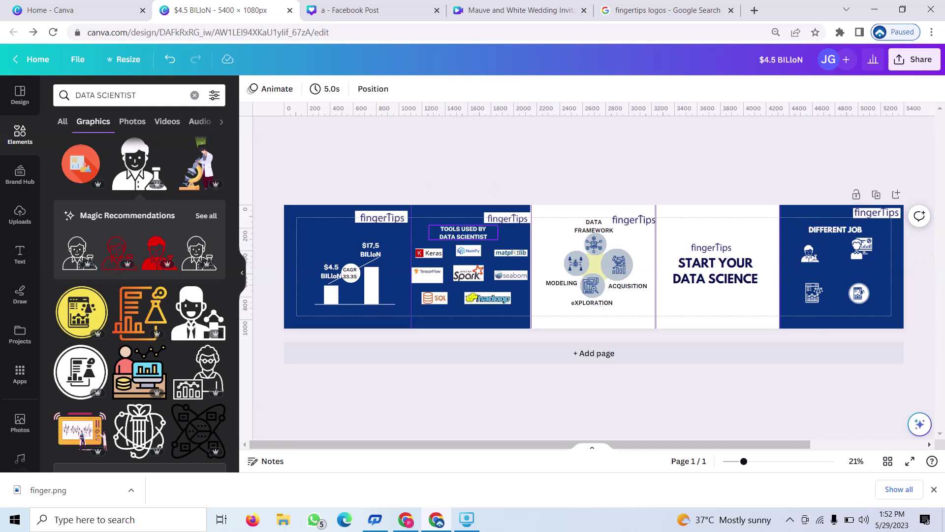
Step: Duplicate the heading again and place the copy under the scientist figure for editing
{"action": "left_click", "coordinate": [463, 232]}
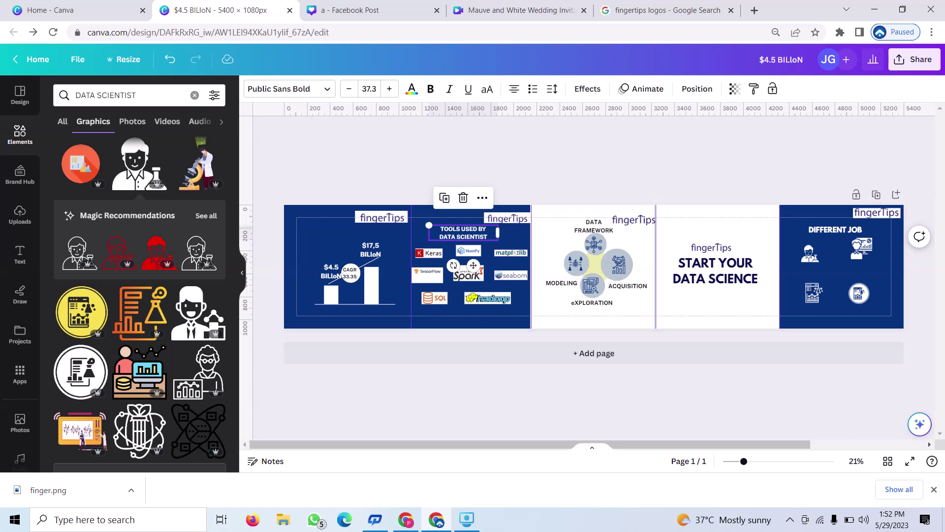
{"action": "left_click_drag", "start_coordinate": [497, 231], "coordinate": [490, 233]}
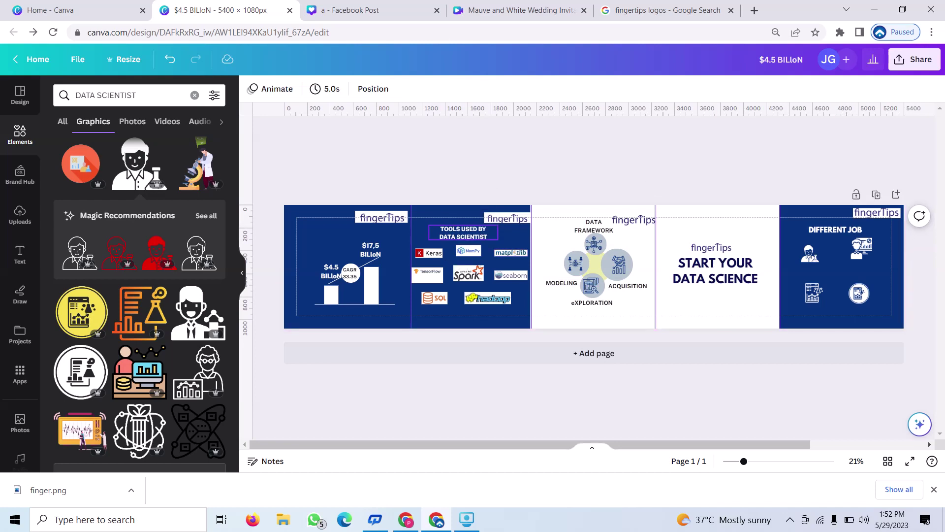
{"action": "left_click", "coordinate": [463, 232]}
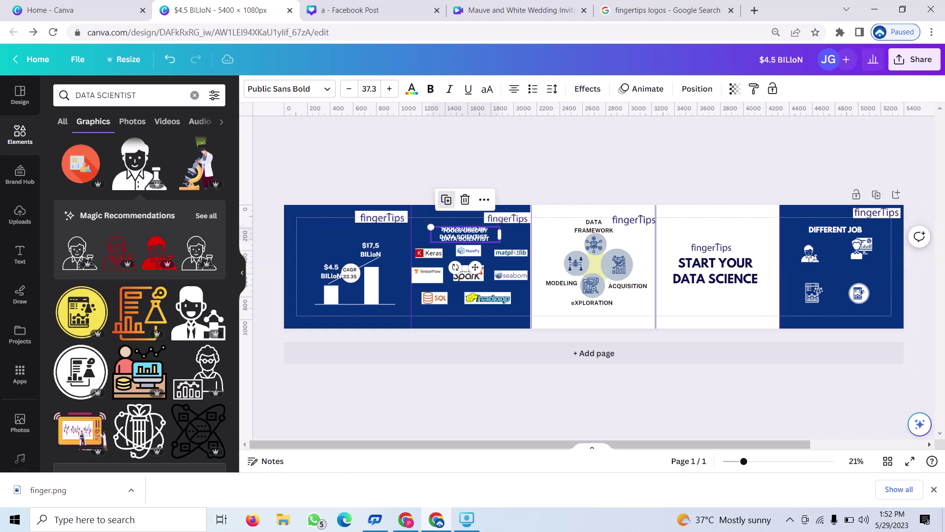
{"action": "left_click", "coordinate": [444, 197]}
{"action": "left_click_drag", "start_coordinate": [465, 236], "coordinate": [814, 270]}
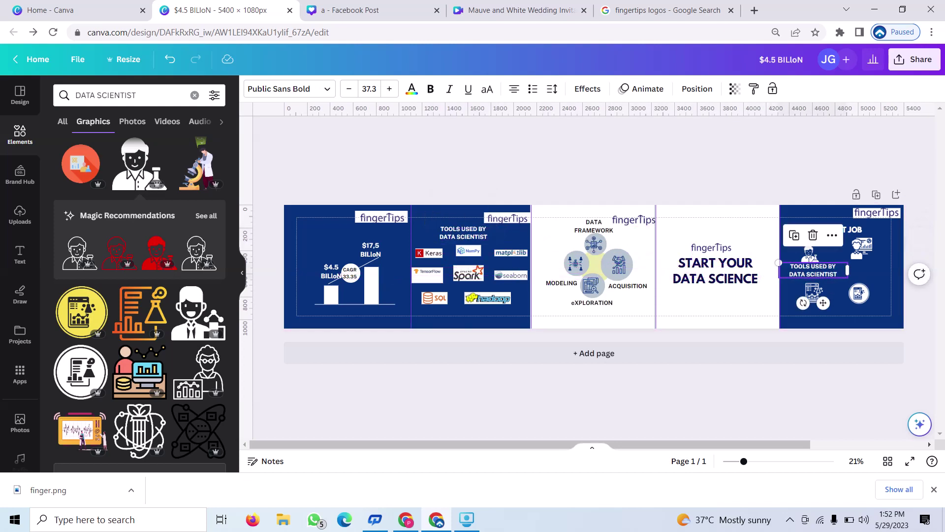
{"action": "left_click", "coordinate": [837, 271]}
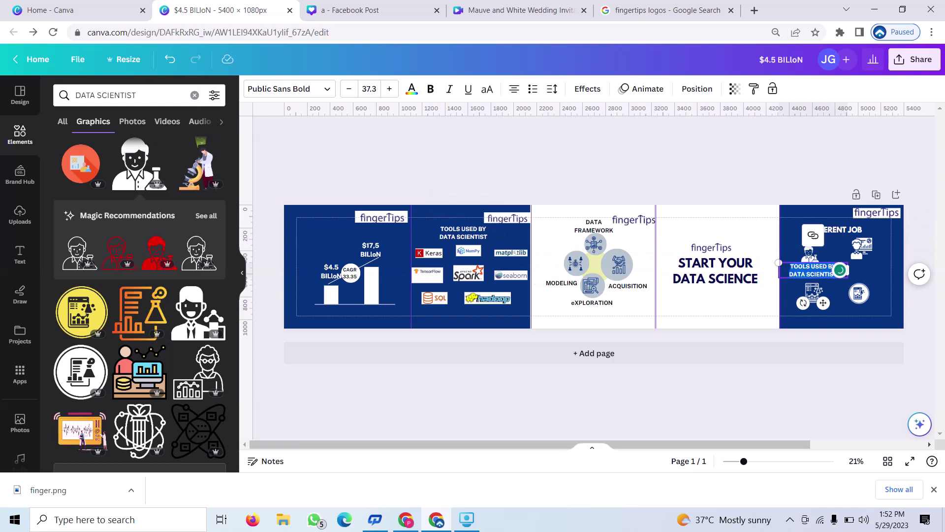
Step: Retype the copied heading as ARCHITECT and centre it under the scientist figure
{"action": "key", "text": "BackSpace"}
{"action": "type", "text": "AR"}
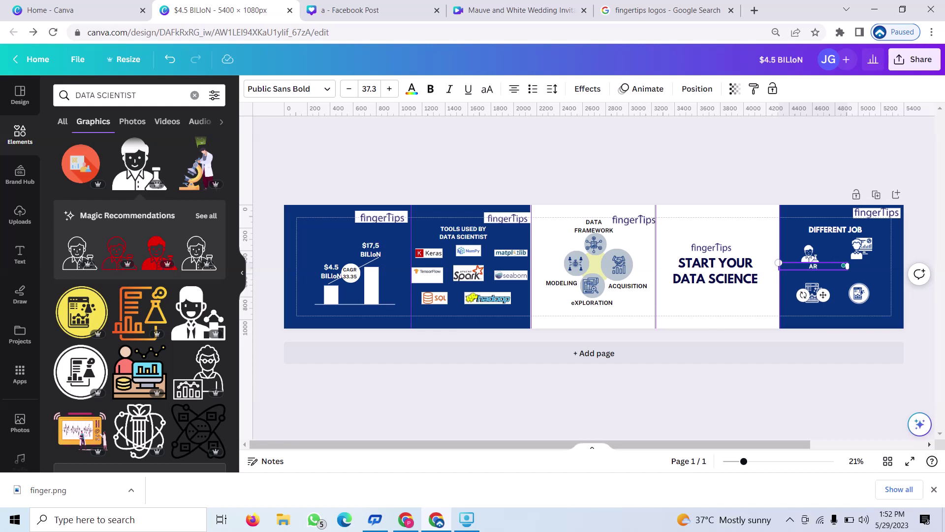
{"action": "type", "text": "CHI"}
{"action": "type", "text": "TE"}
{"action": "type", "text": "CT"}
{"action": "left_click_drag", "start_coordinate": [824, 295], "coordinate": [816, 294]}
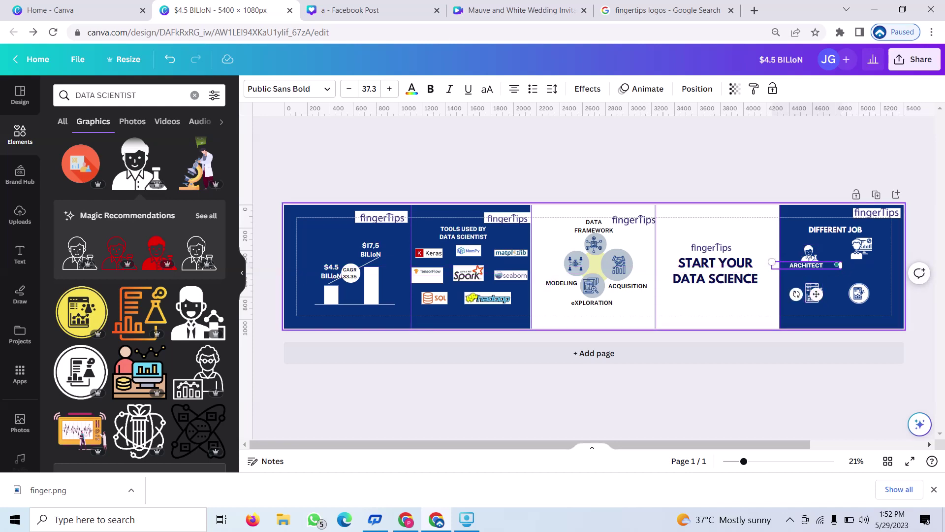
{"action": "left_click", "coordinate": [820, 302]}
{"action": "left_click", "coordinate": [806, 265]}
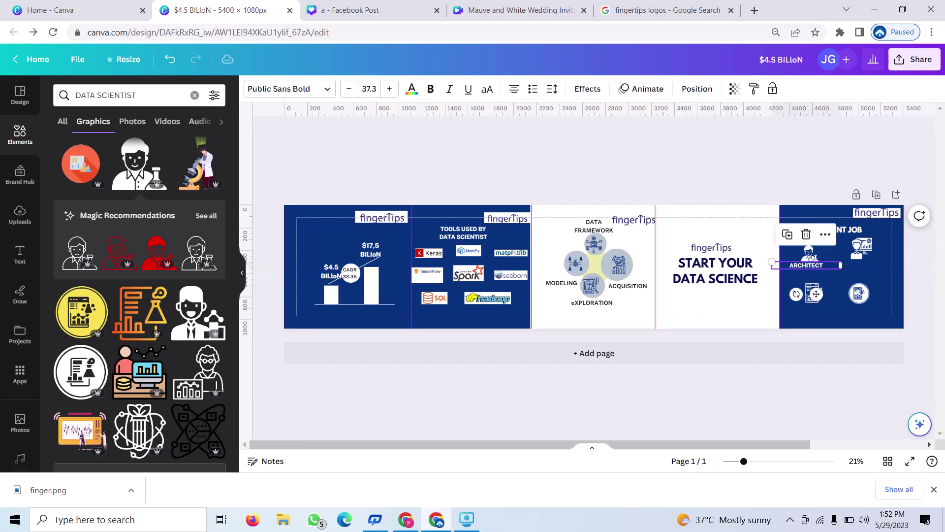
Step: Duplicate the ARCHITECT label under the top-right icon and adjust both labels
{"action": "left_click", "coordinate": [788, 235]}
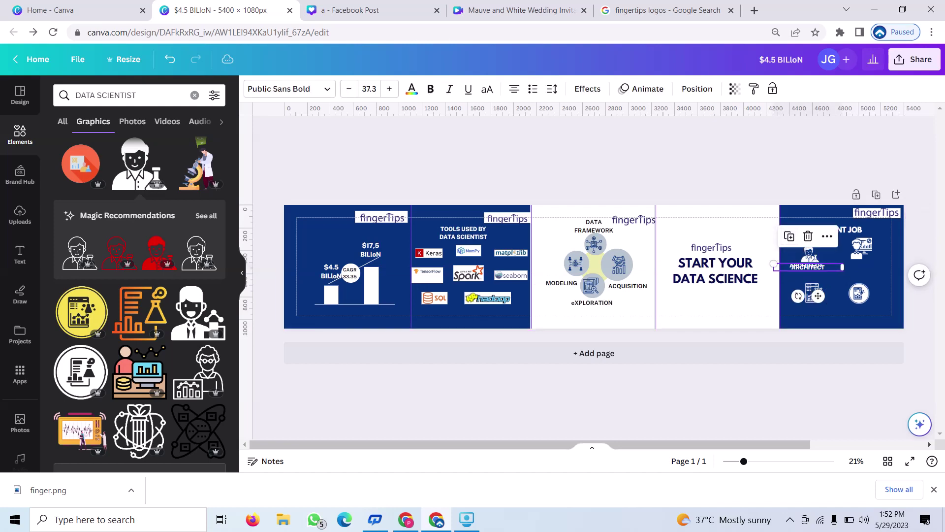
{"action": "left_click_drag", "start_coordinate": [818, 295], "coordinate": [876, 294]}
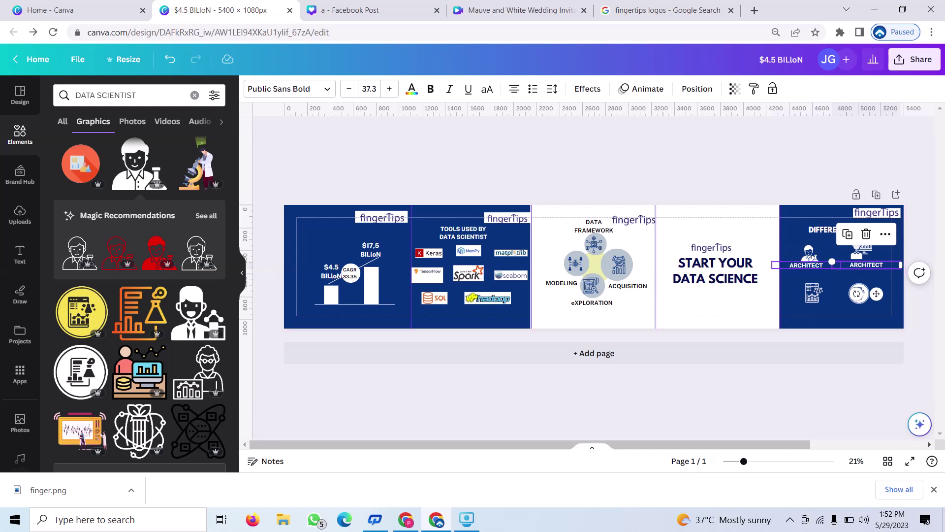
{"action": "left_click", "coordinate": [806, 265]}
{"action": "left_click_drag", "start_coordinate": [816, 294], "coordinate": [820, 296]}
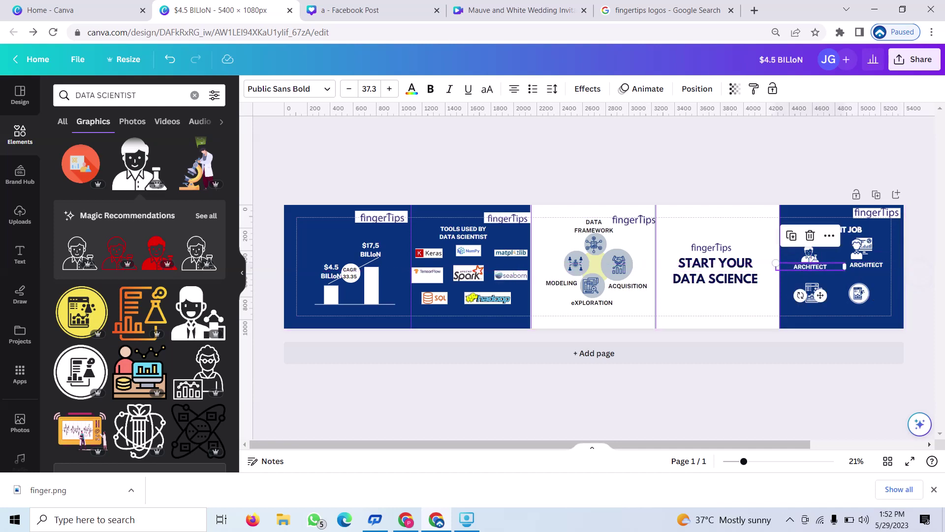
{"action": "left_click", "coordinate": [867, 265]}
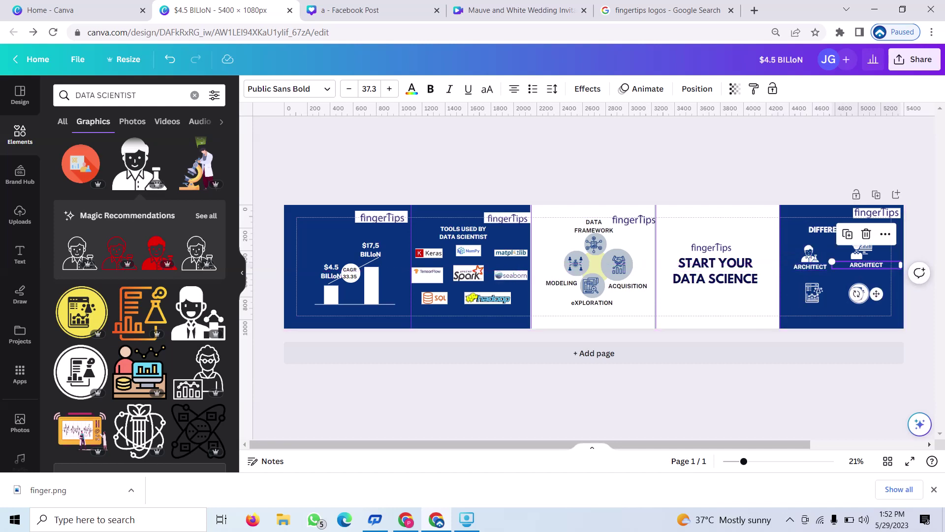
Step: Change the right label to SCIENTIST and align it level with ARCHITECT
{"action": "double_click", "coordinate": [897, 264]}
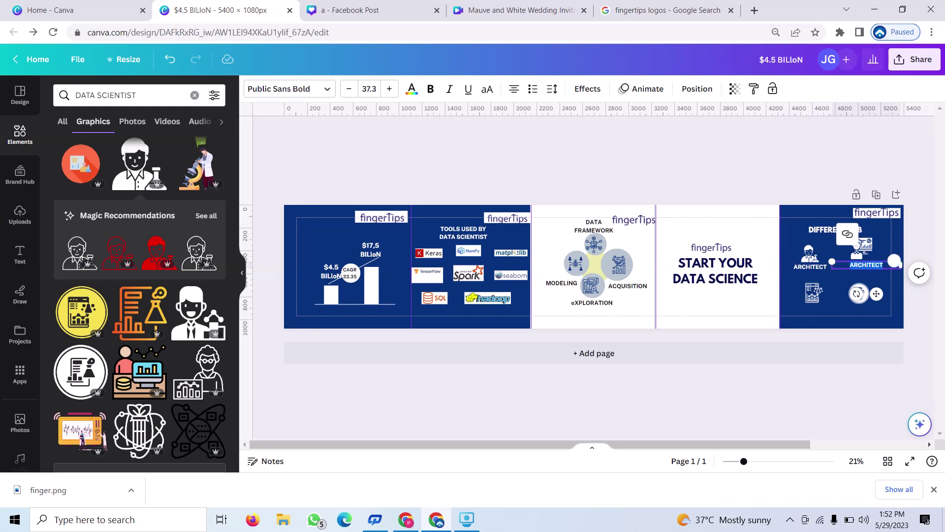
{"action": "key", "text": "BackSpace"}
{"action": "type", "text": "SCIE"}
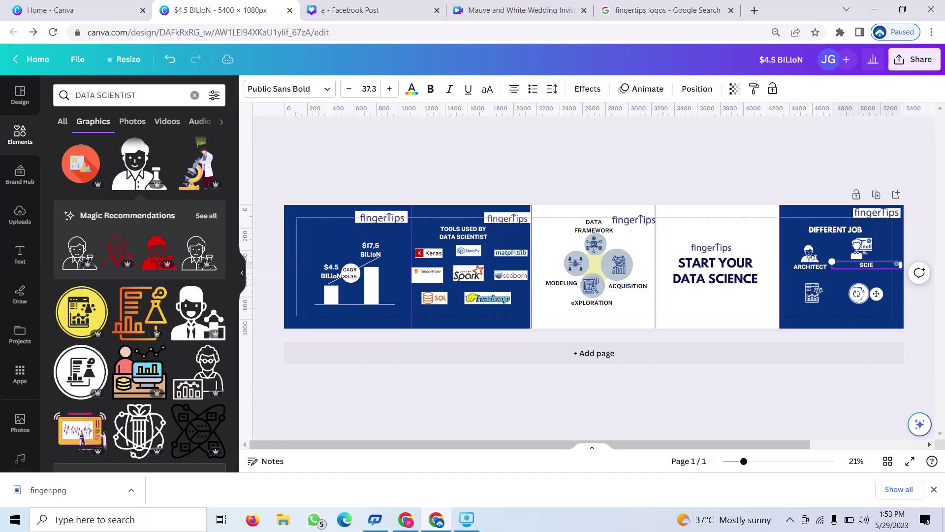
{"action": "type", "text": "NTI"}
{"action": "type", "text": "ST"}
{"action": "mouse_move", "coordinate": [876, 294]}
{"action": "left_mouse_down"}
{"action": "mouse_move", "coordinate": [864, 292]}
{"action": "mouse_move", "coordinate": [862, 267]}
{"action": "left_mouse_up"}
{"action": "left_click_drag", "start_coordinate": [864, 264], "coordinate": [864, 265]}
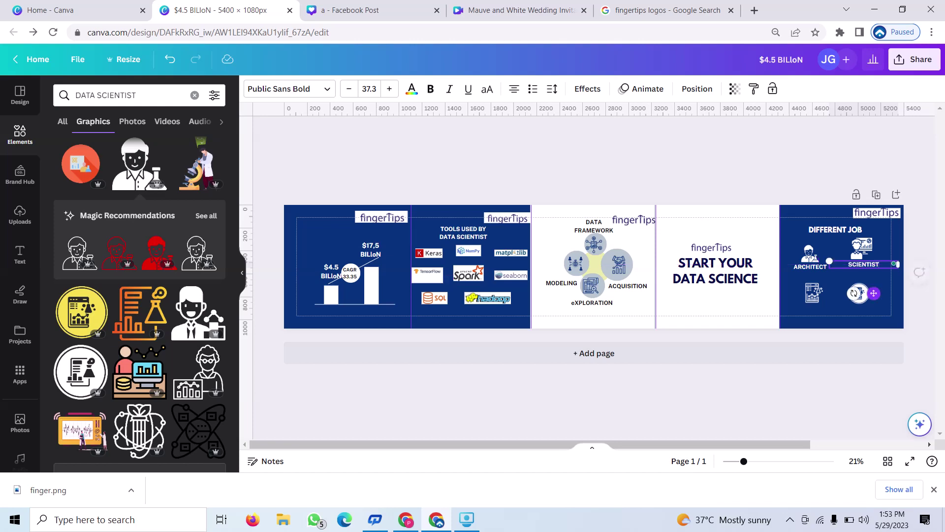
Step: Slightly resize the scientist icon above the labels
{"action": "left_click", "coordinate": [862, 246]}
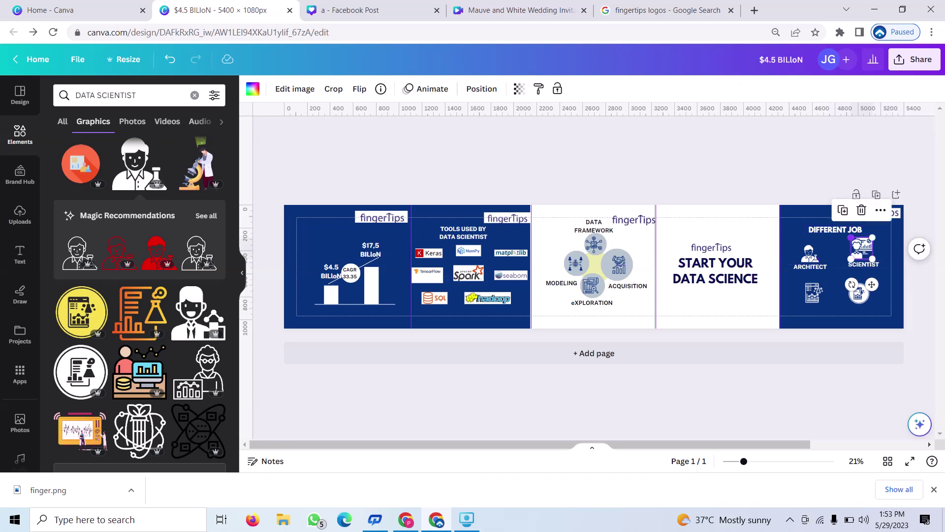
{"action": "left_click_drag", "start_coordinate": [851, 238], "coordinate": [854, 242]}
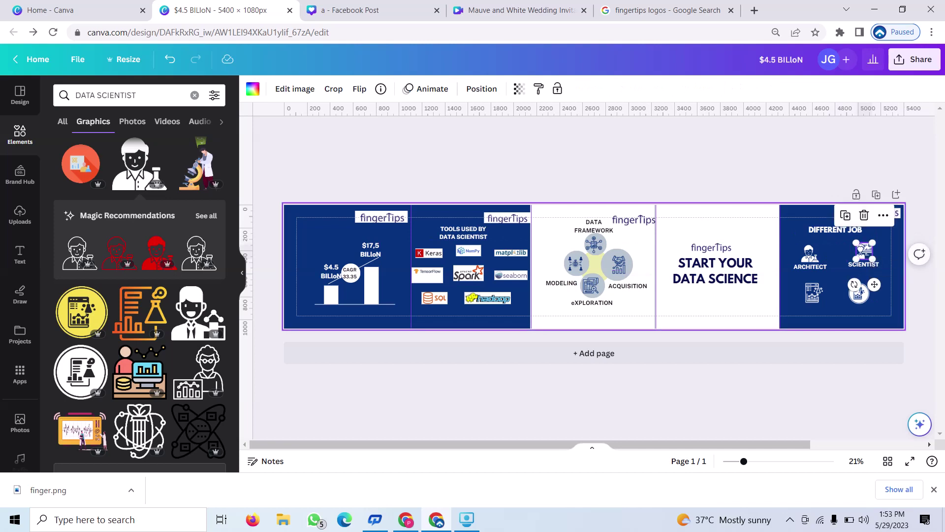
{"action": "key", "text": "Escape"}
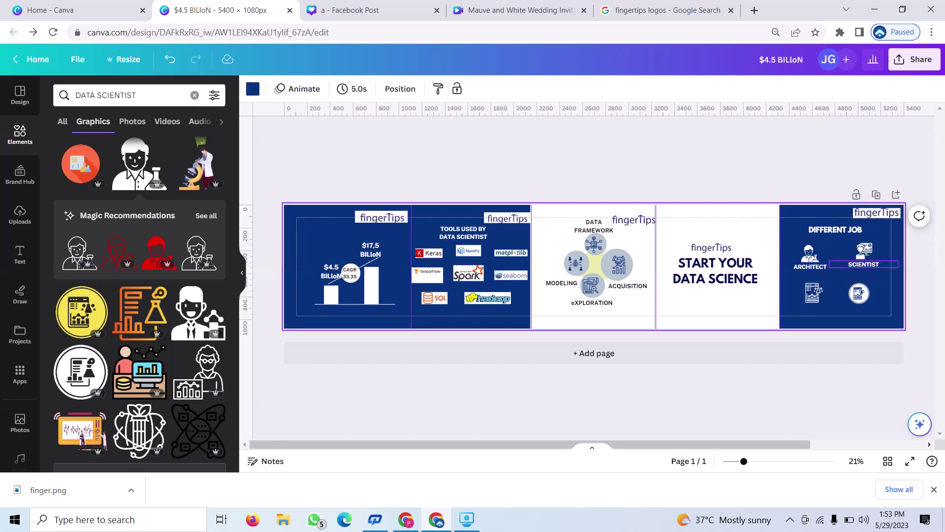
Step: Copy the SCIENTIST label under the lower-left icon and retype it as ENGINEER
{"action": "left_click", "coordinate": [864, 264]}
{"action": "left_click", "coordinate": [847, 236]}
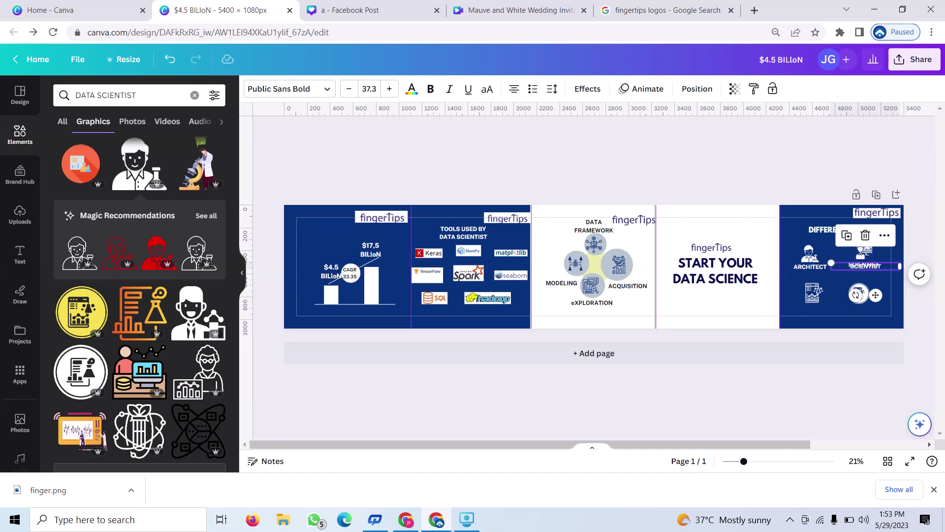
{"action": "left_click_drag", "start_coordinate": [865, 266], "coordinate": [814, 309]}
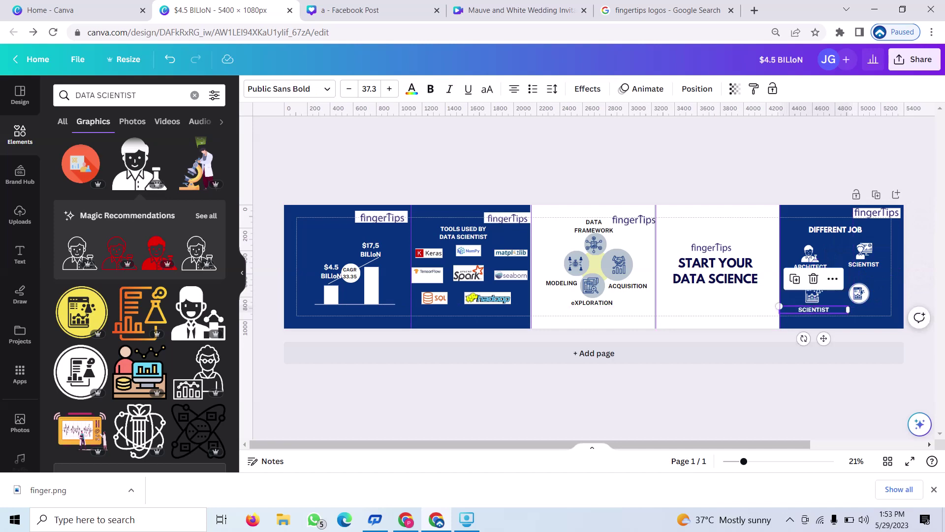
{"action": "double_click", "coordinate": [814, 310]}
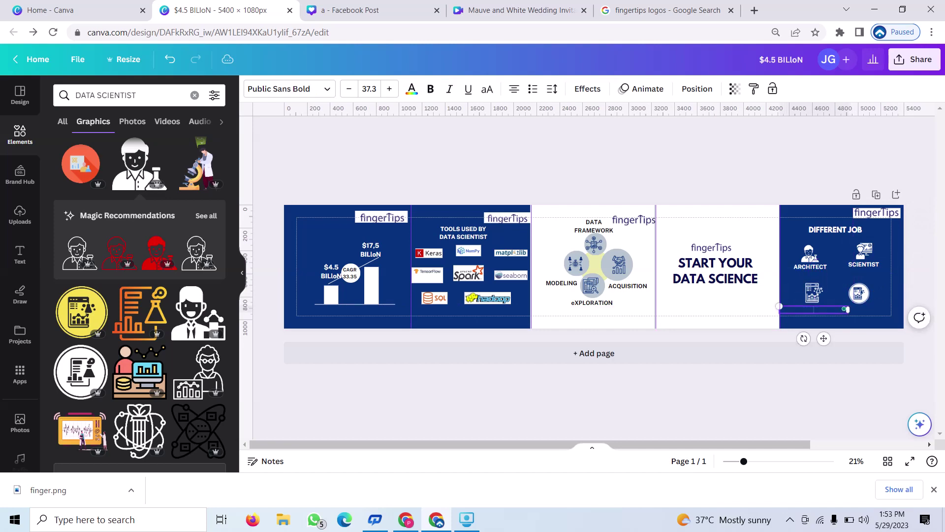
{"action": "type", "text": "EN"}
{"action": "type", "text": "GINRR"}
{"action": "key", "text": "BackSpace"}
{"action": "key", "text": "BackSpace"}
{"action": "type", "text": "EER"}
{"action": "key", "text": "Escape"}
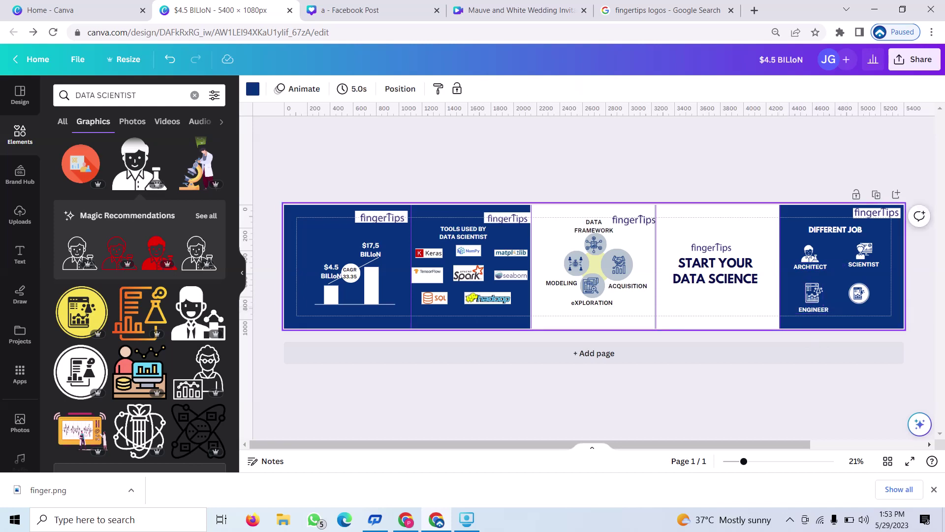
Step: Copy the ENGINEER label under the lower-right icon and clear its text
{"action": "left_click", "coordinate": [813, 309]}
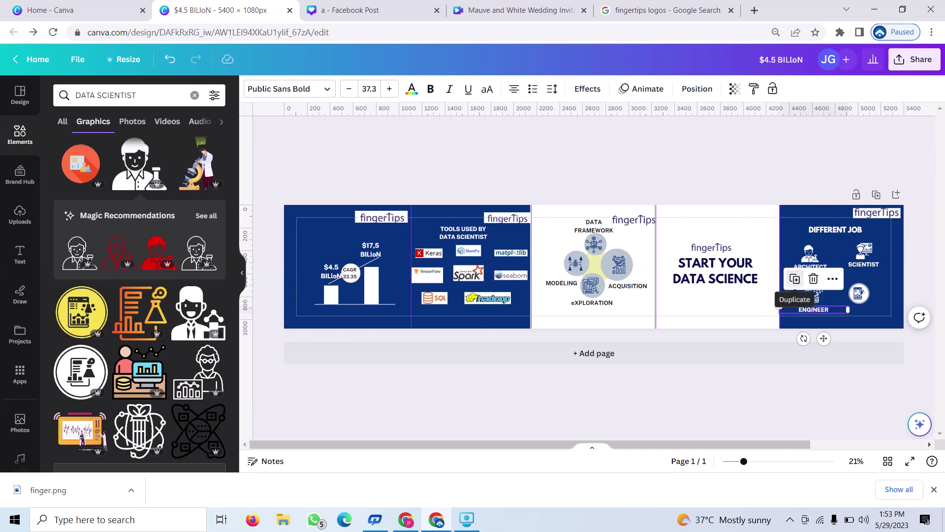
{"action": "left_click", "coordinate": [795, 279]}
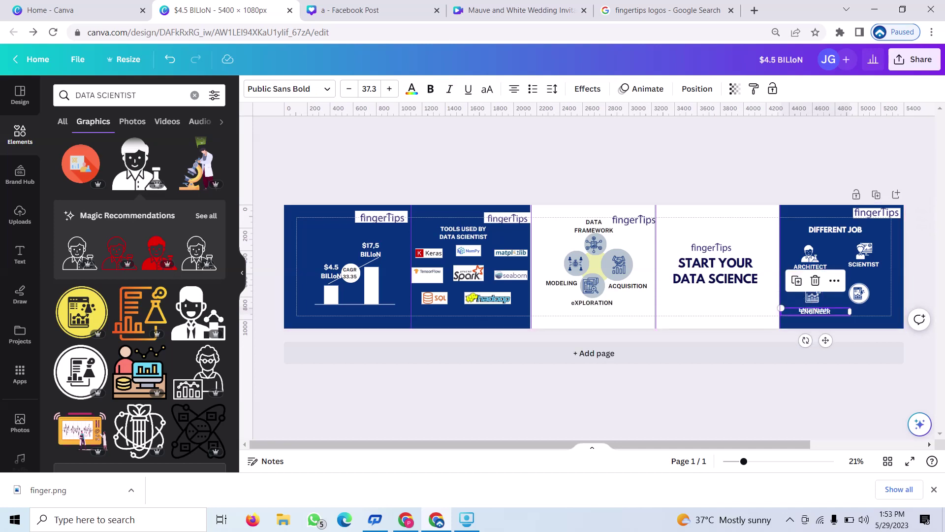
{"action": "left_click_drag", "start_coordinate": [815, 311], "coordinate": [857, 312]}
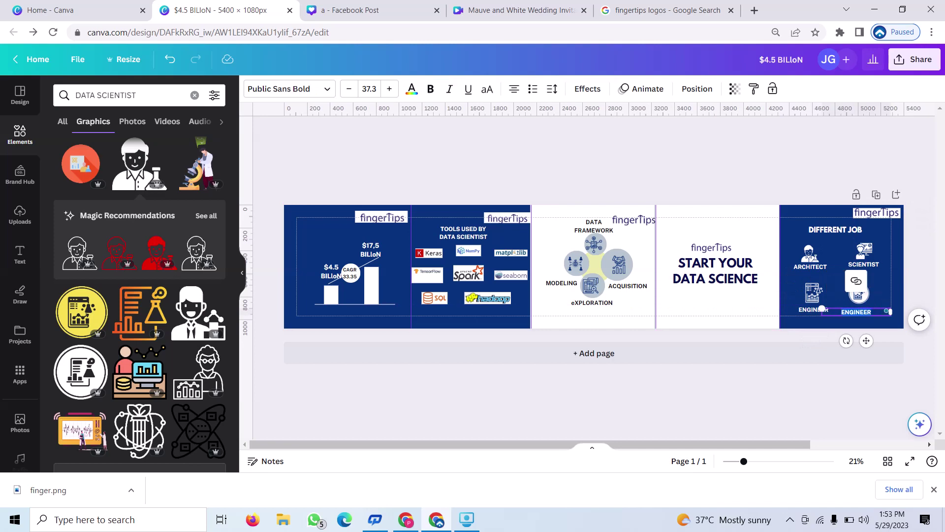
{"action": "key", "text": "BackSpace"}
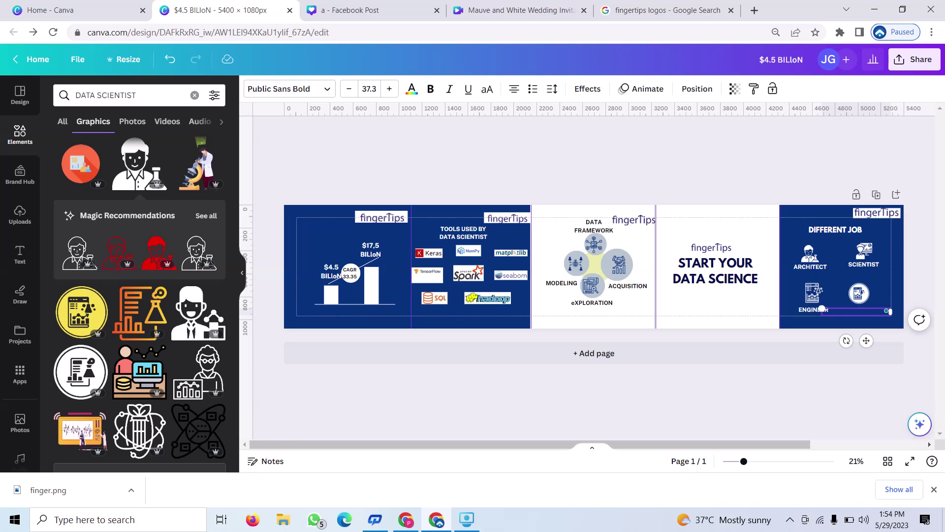
Step: Enter DATA ANALYST in the empty label, shrink it slightly and align it with ENGINEER
{"action": "type", "text": "D"}
{"action": "type", "text": "ATA"}
{"action": "type", "text": " A"}
{"action": "type", "text": "NA"}
{"action": "type", "text": "LY"}
{"action": "type", "text": "ST"}
{"action": "left_click_drag", "start_coordinate": [822, 309], "coordinate": [829, 309]}
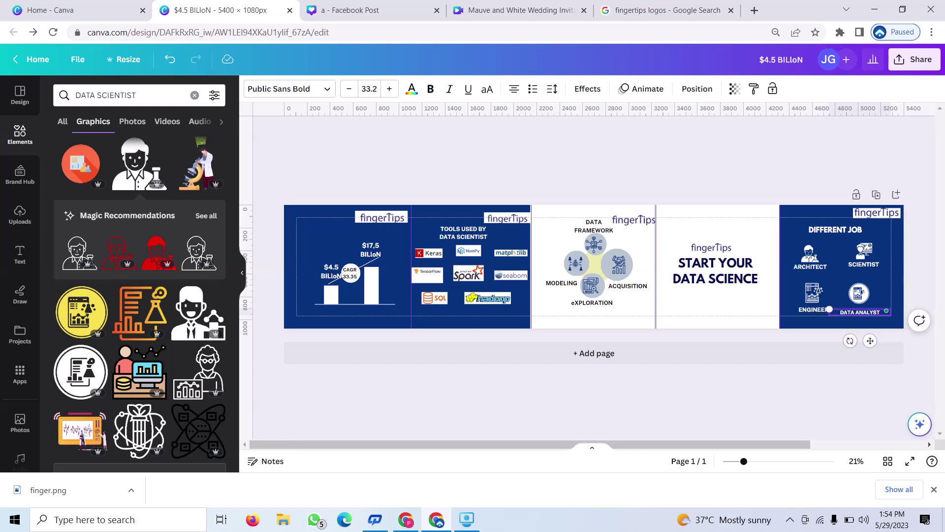
{"action": "left_click_drag", "start_coordinate": [871, 340], "coordinate": [871, 336]}
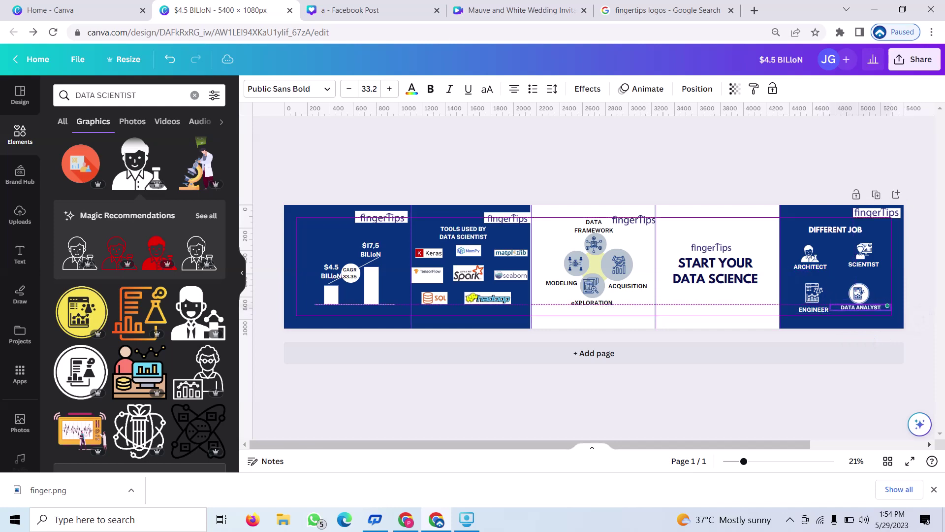
{"action": "left_click_drag", "start_coordinate": [871, 336], "coordinate": [863, 310]}
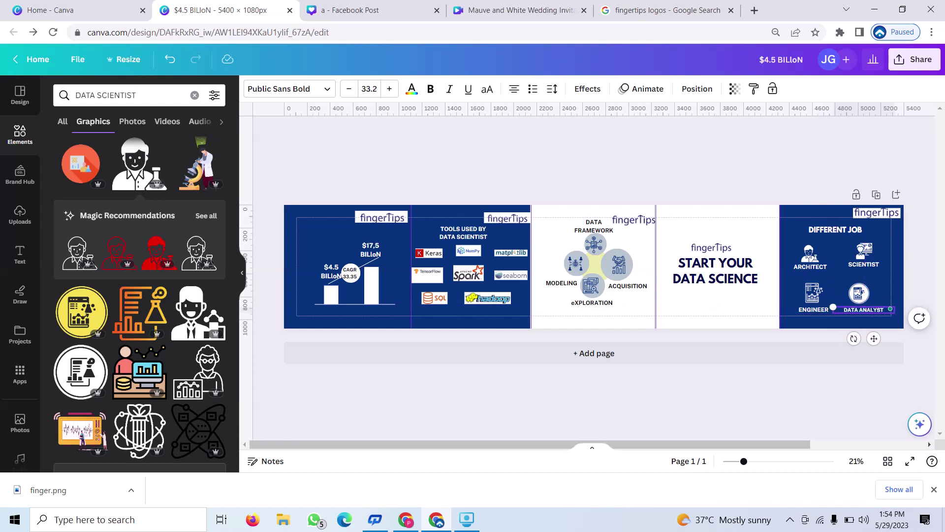
{"action": "key", "text": "Escape"}
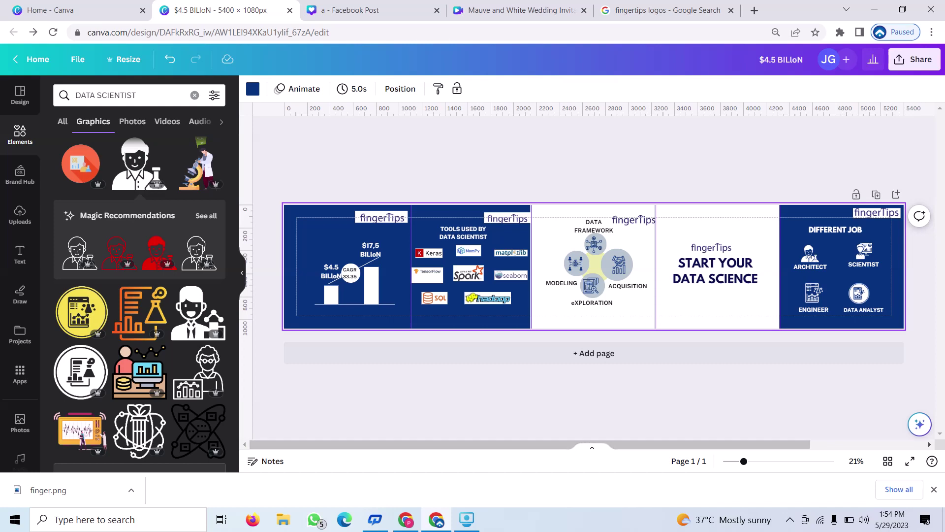
{"action": "left_click", "coordinate": [467, 520]}
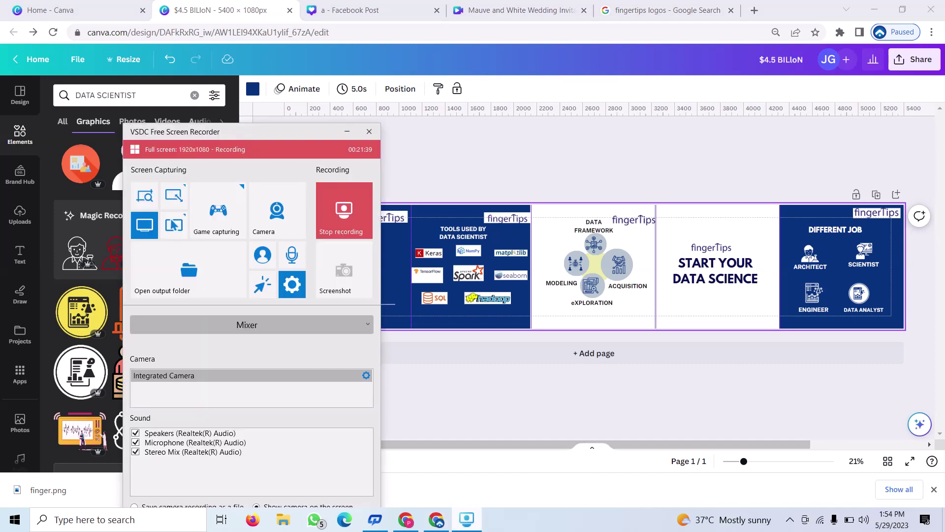